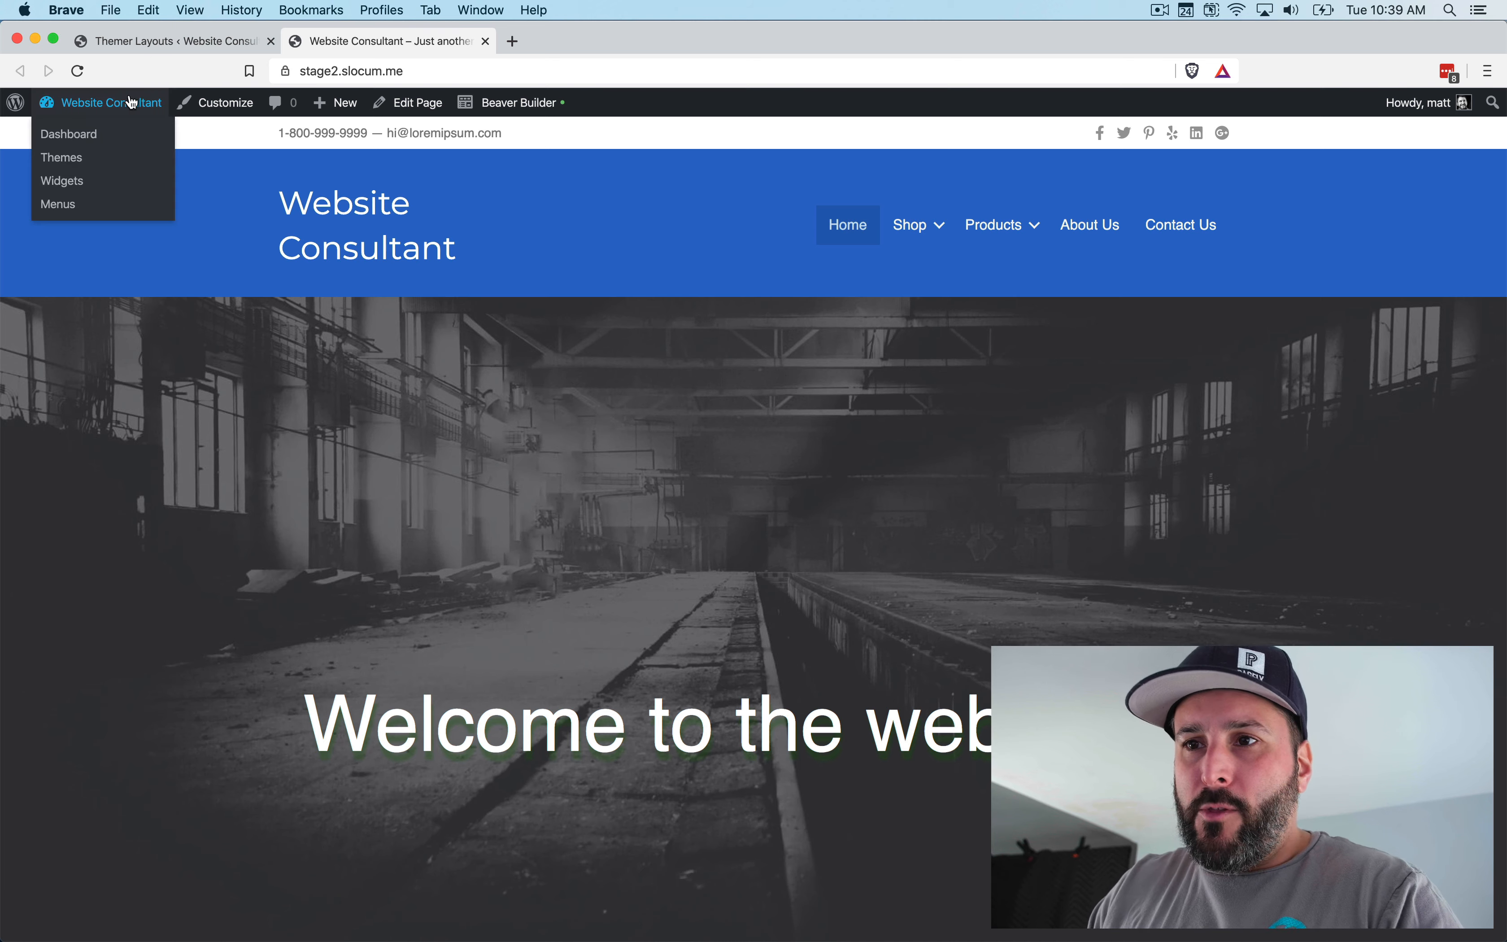
Open the "Header w/ COVID19 Updates" draft for editing from the Themer Layouts list in the site admin
{"action": "left_click", "coordinate": [173, 16]}
{"action": "left_click", "coordinate": [159, 26]}
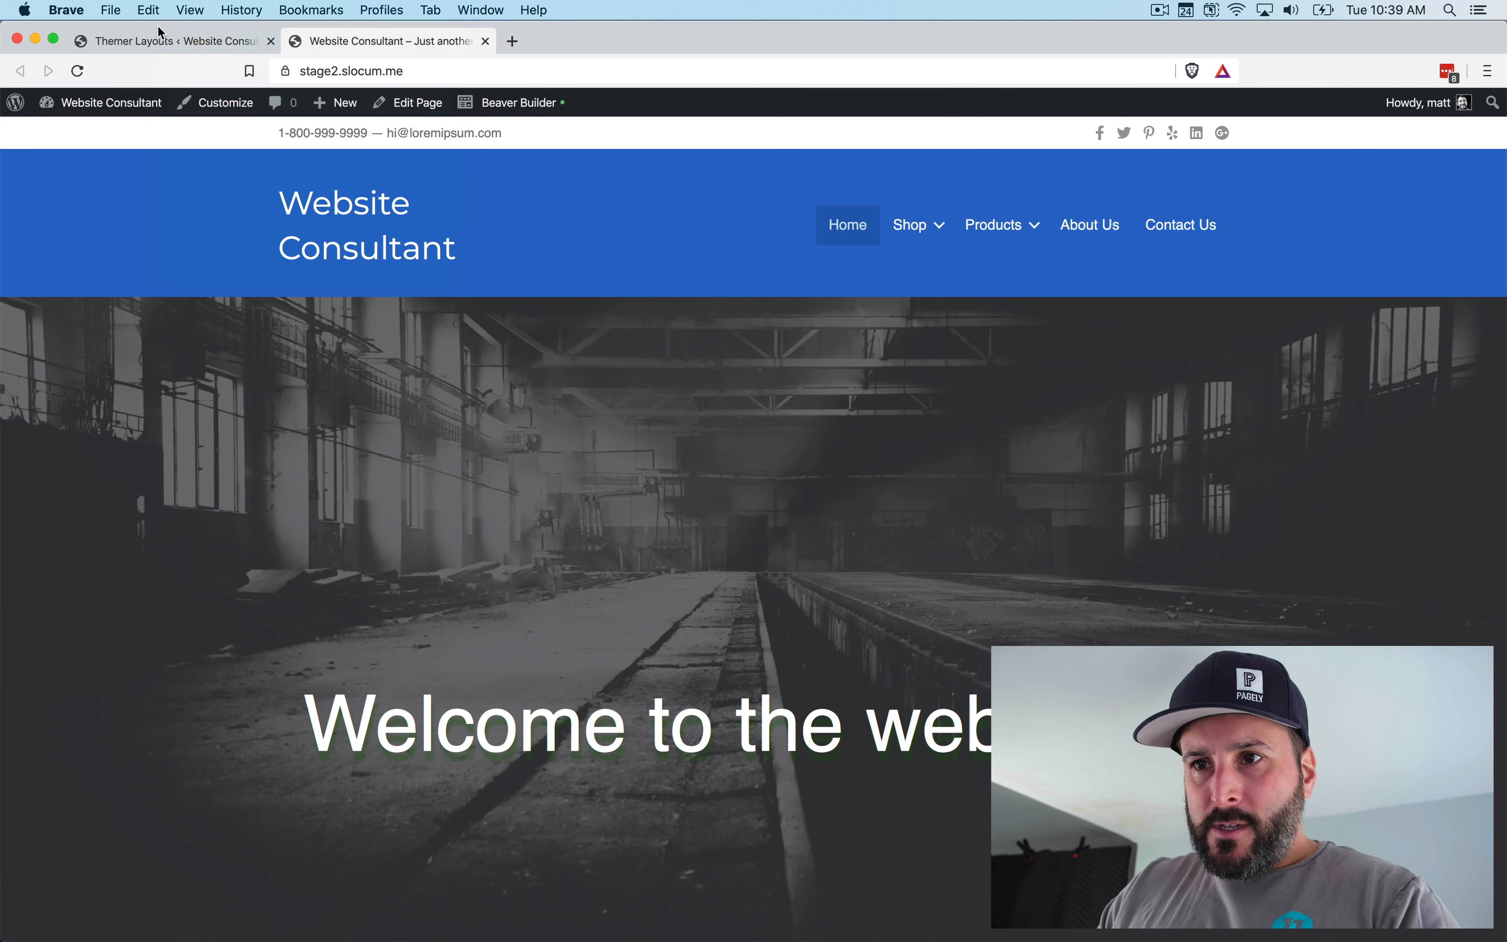
{"action": "left_click", "coordinate": [123, 48]}
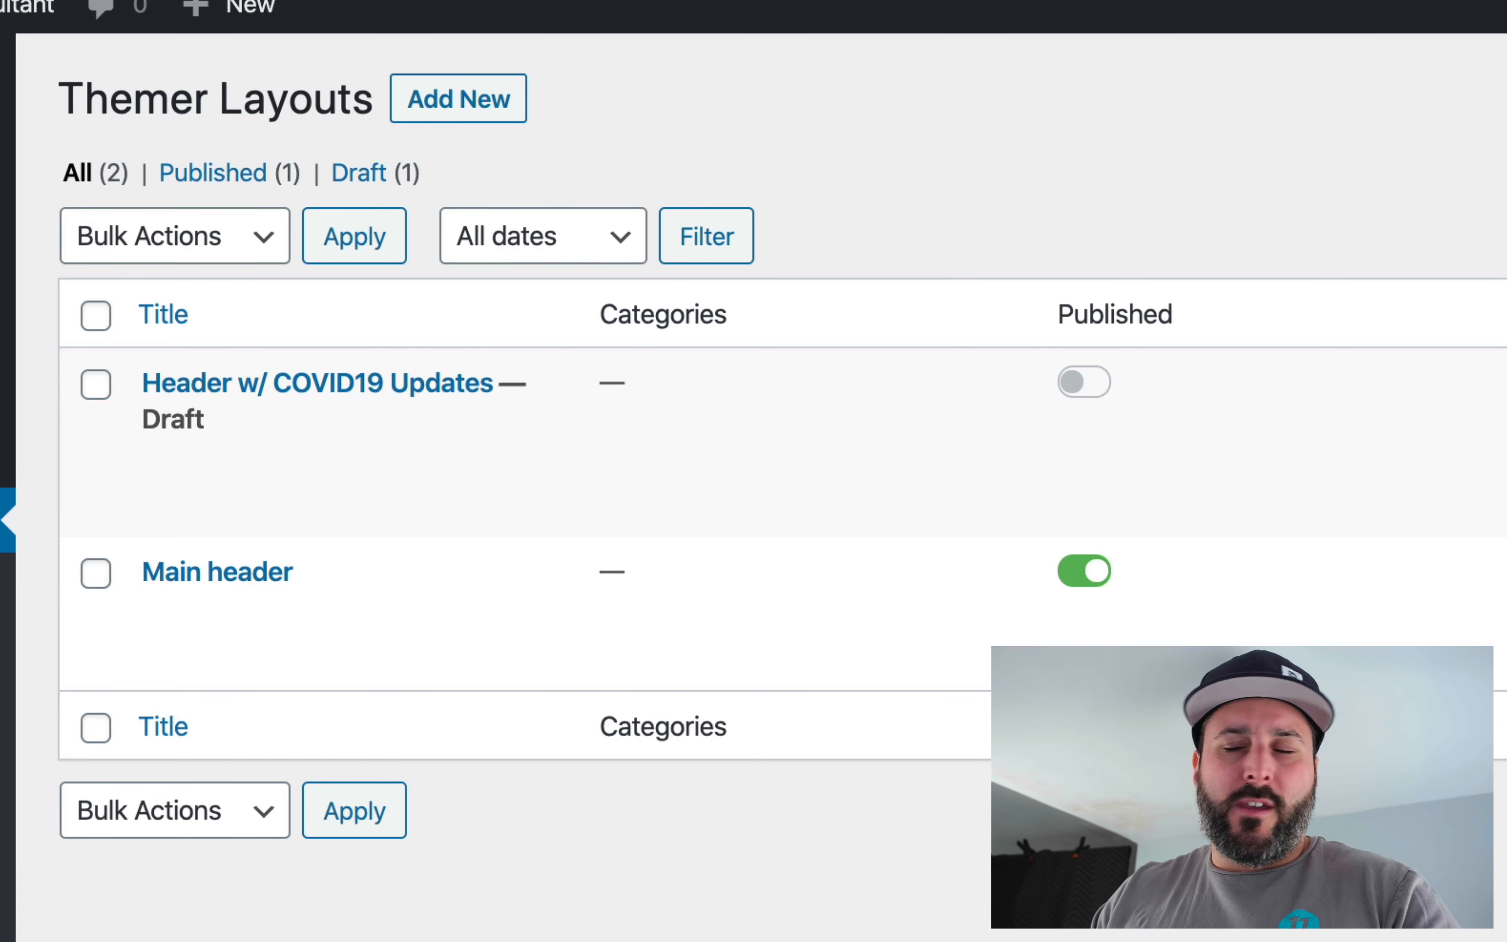
{"action": "mouse_move", "coordinate": [94, 575]}
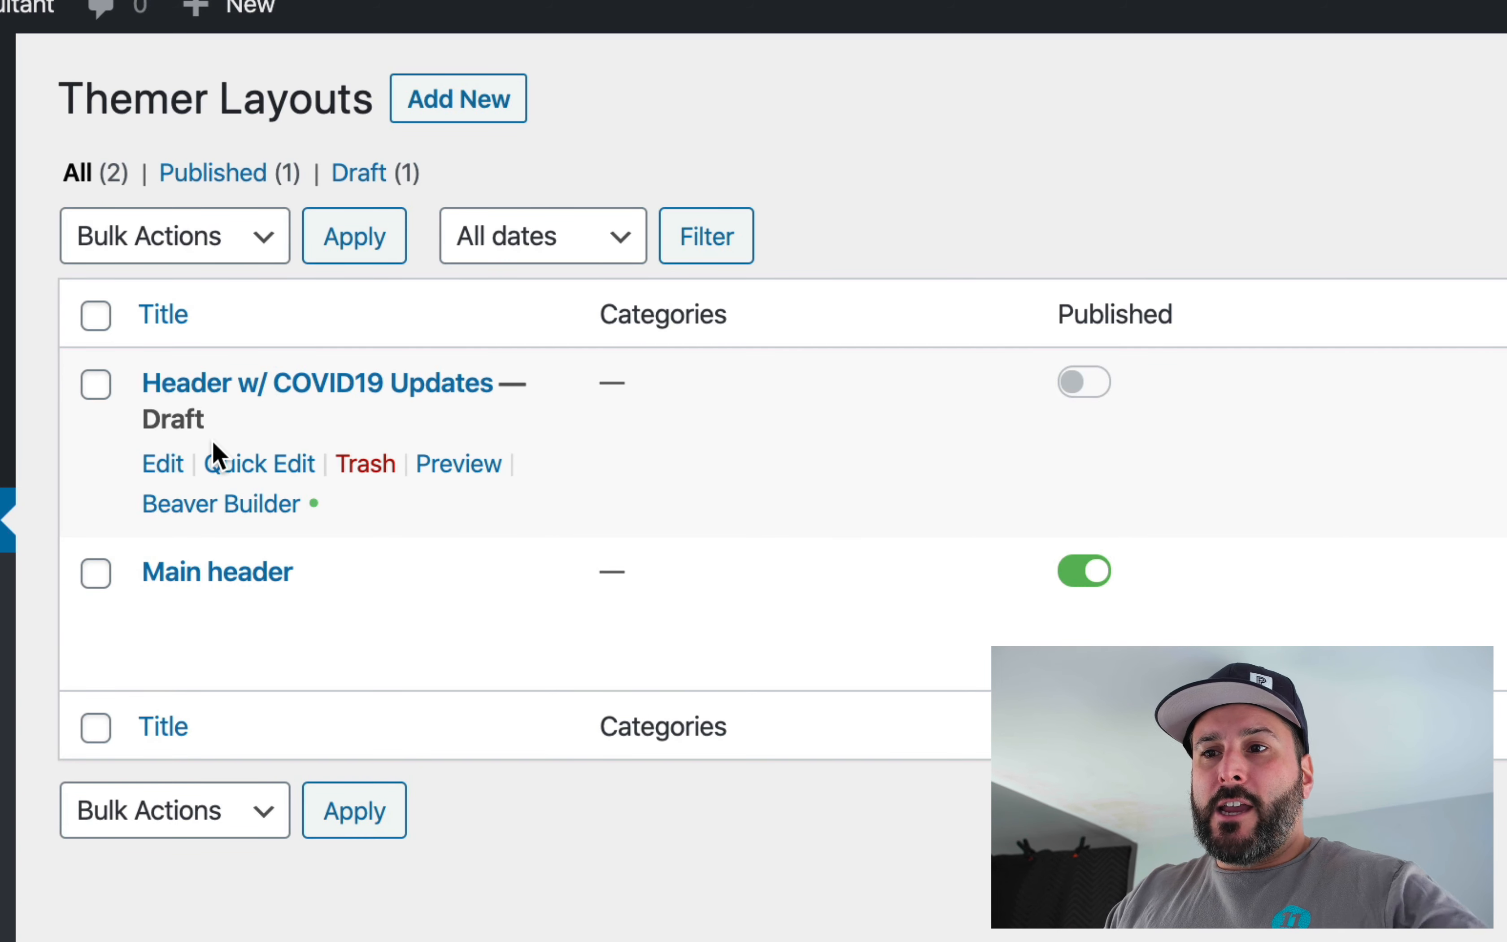
{"action": "left_click", "coordinate": [152, 480]}
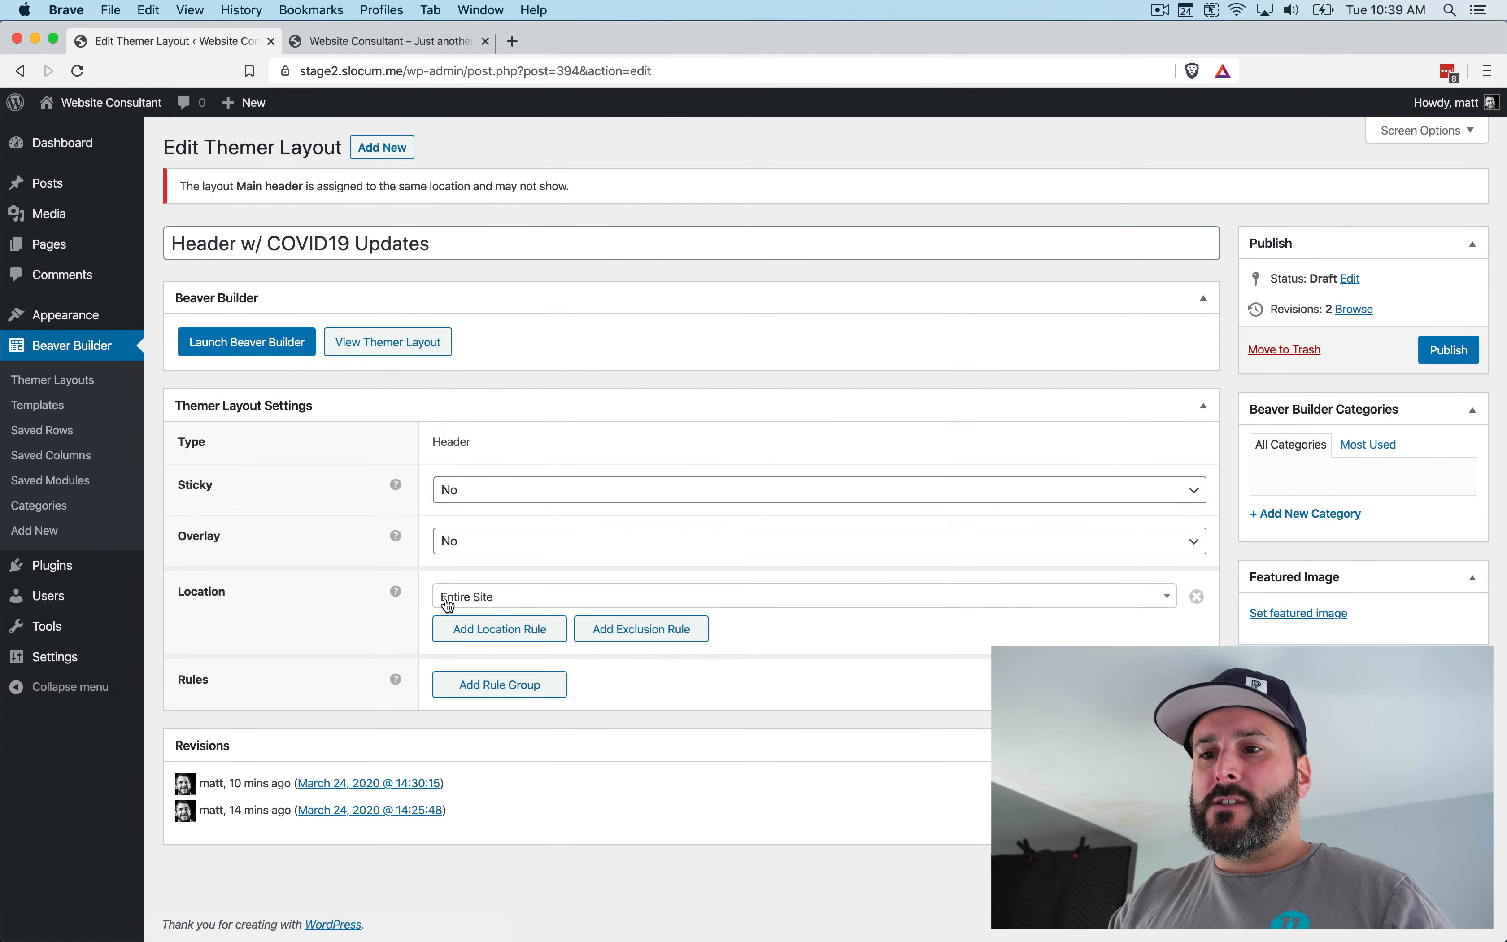
Examine the location choices available for the header layout, keeping Entire Site selected
{"action": "left_click", "coordinate": [501, 608]}
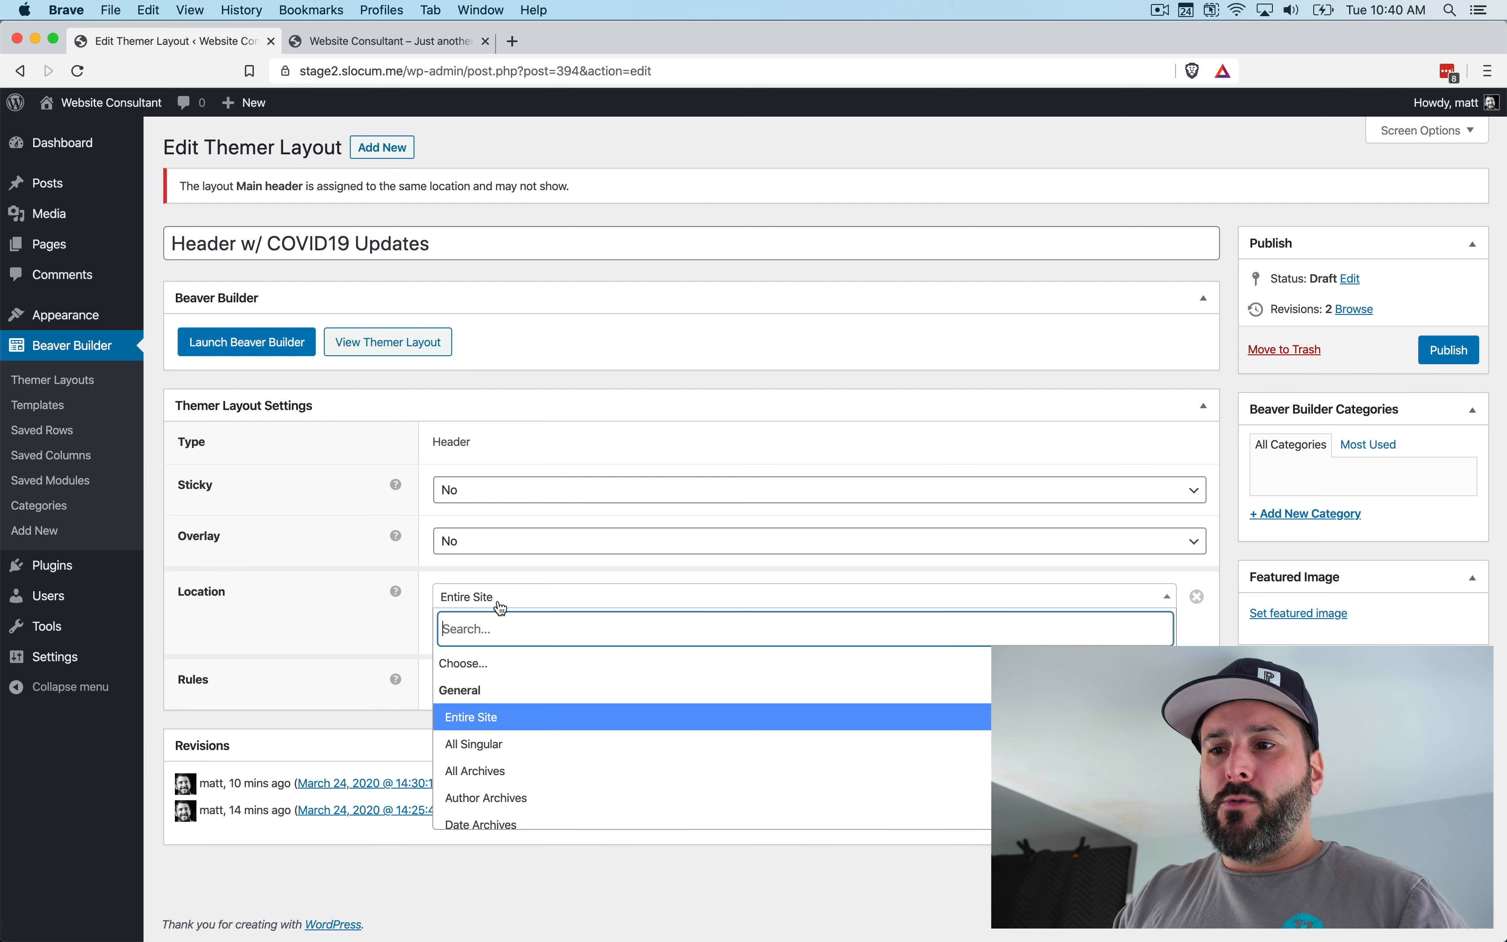
{"action": "left_click", "coordinate": [501, 608]}
{"action": "left_click", "coordinate": [502, 608]}
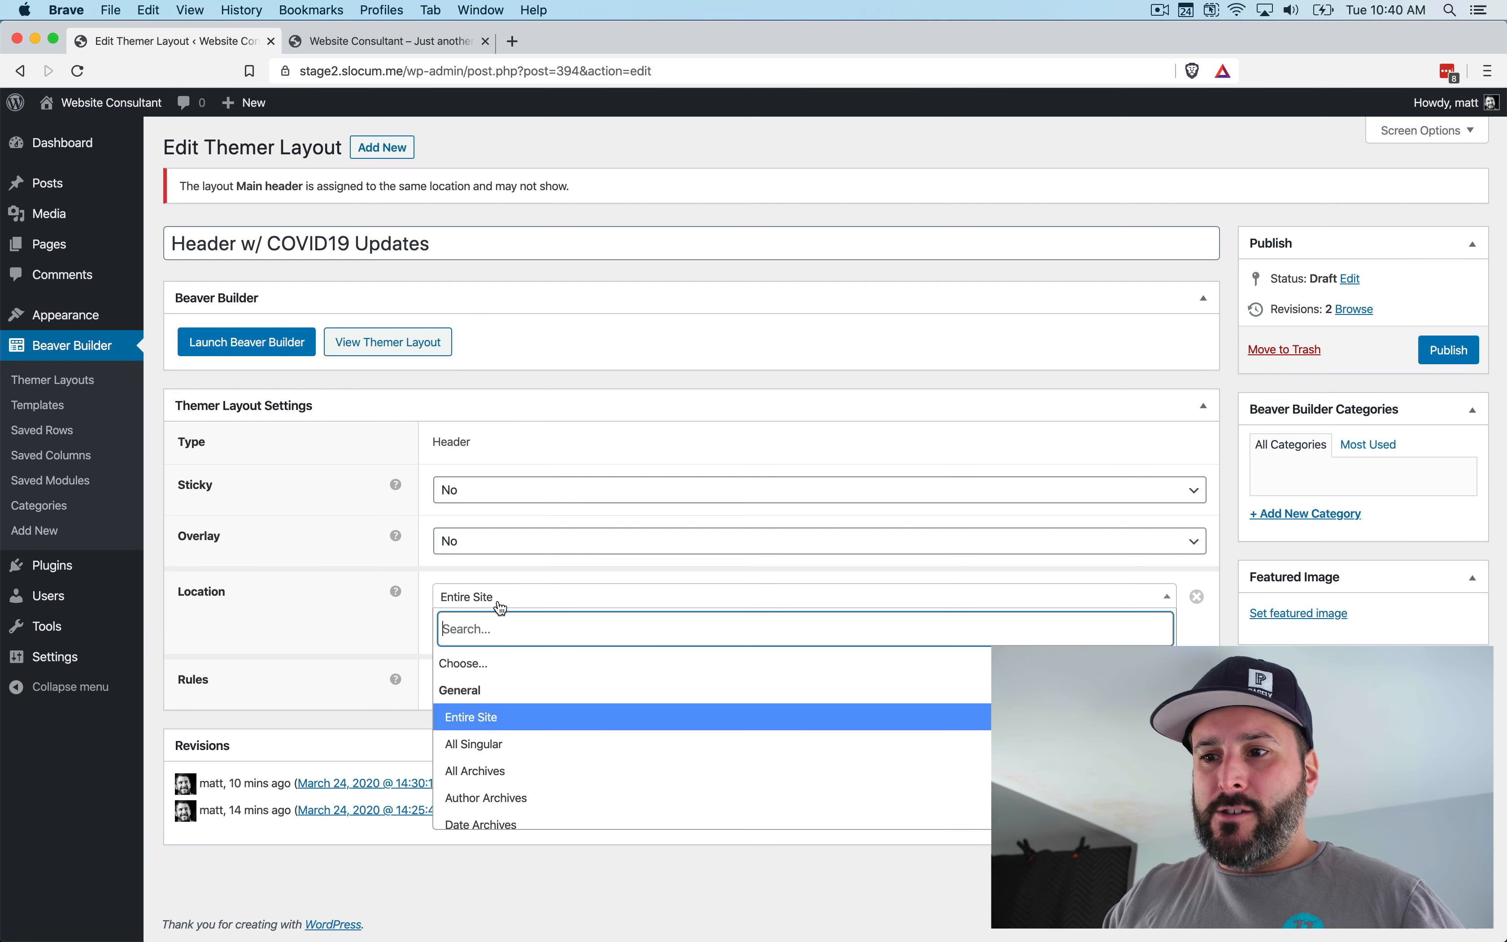
{"action": "scroll", "coordinate": [565, 790], "scroll_direction": "down", "scroll_amount": 3}
{"action": "scroll", "coordinate": [565, 790], "scroll_direction": "up", "scroll_amount": 3}
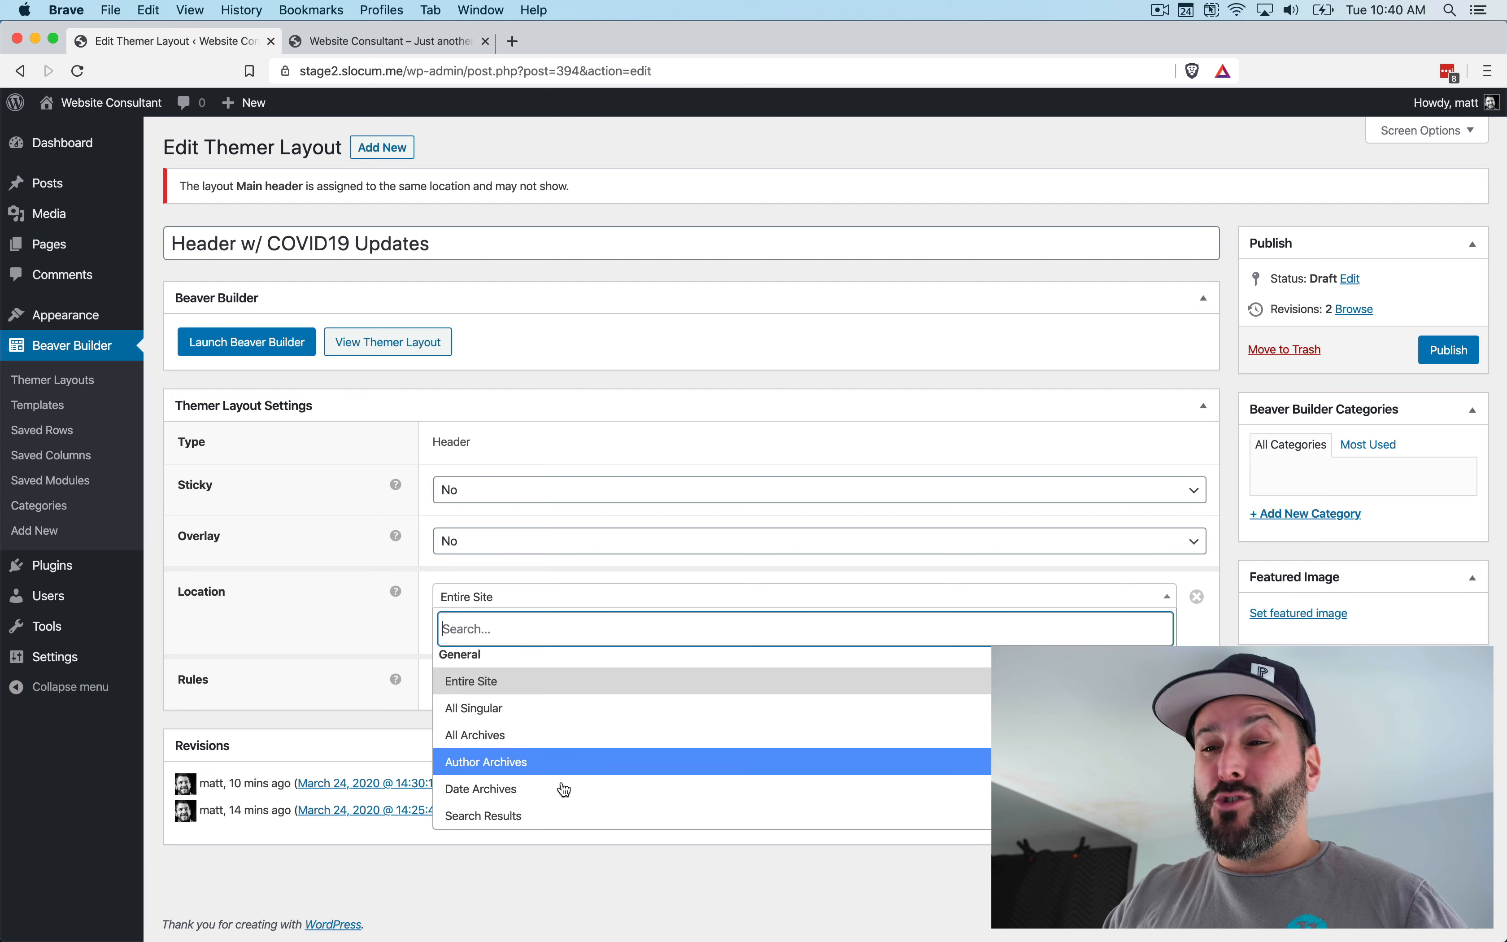
{"action": "scroll", "coordinate": [565, 790], "scroll_direction": "down", "scroll_amount": 2}
{"action": "scroll", "coordinate": [564, 790], "scroll_direction": "down", "scroll_amount": 2}
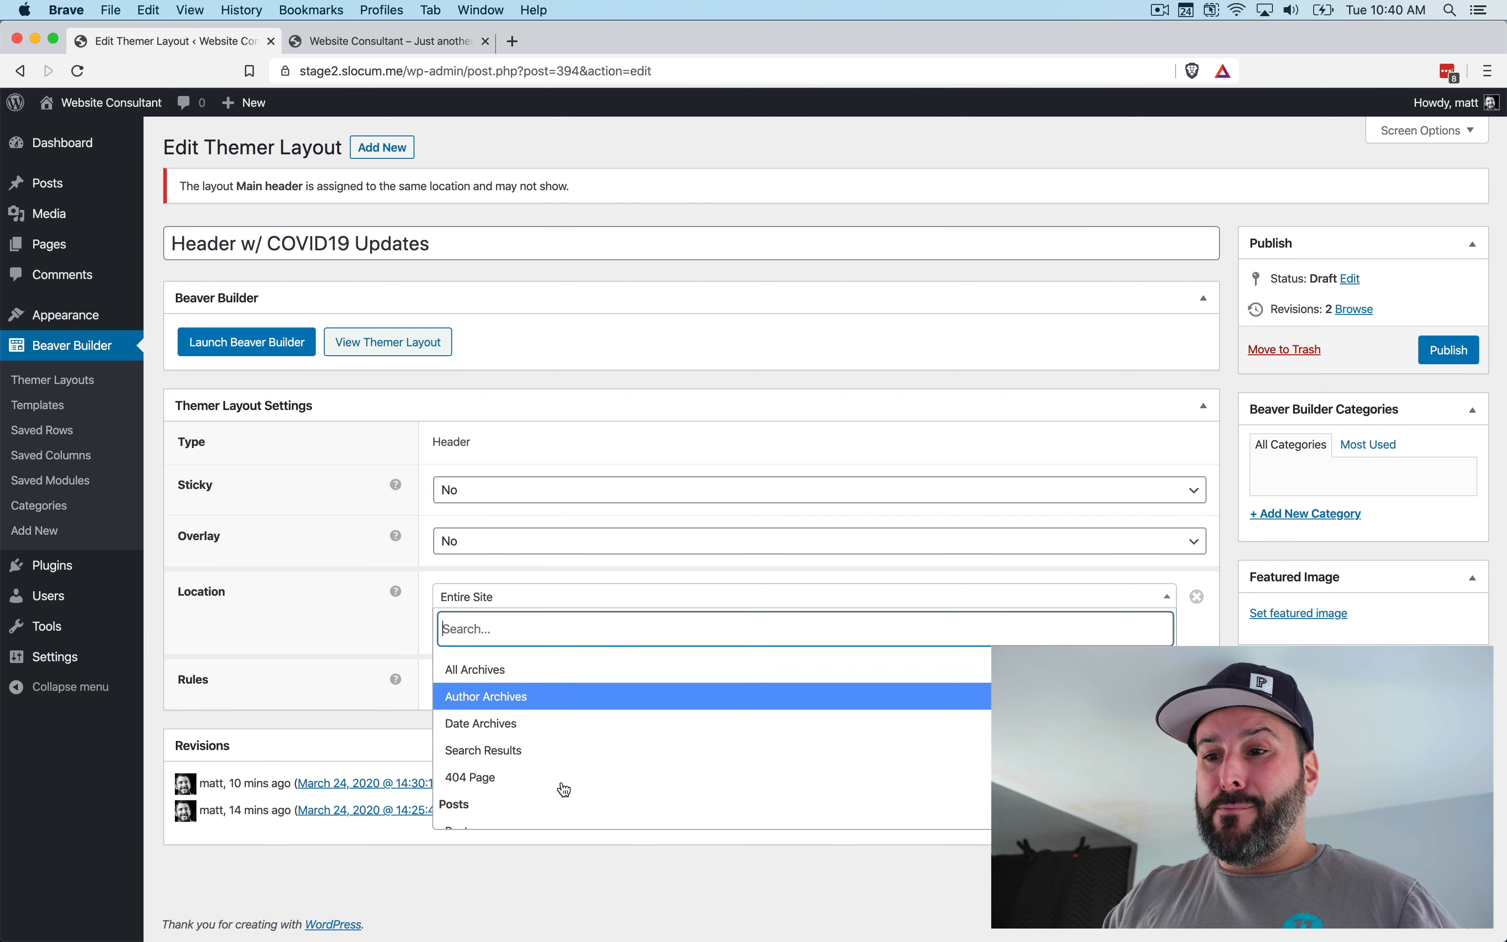
{"action": "scroll", "coordinate": [562, 783], "scroll_direction": "up", "scroll_amount": 3}
{"action": "left_click", "coordinate": [592, 698]}
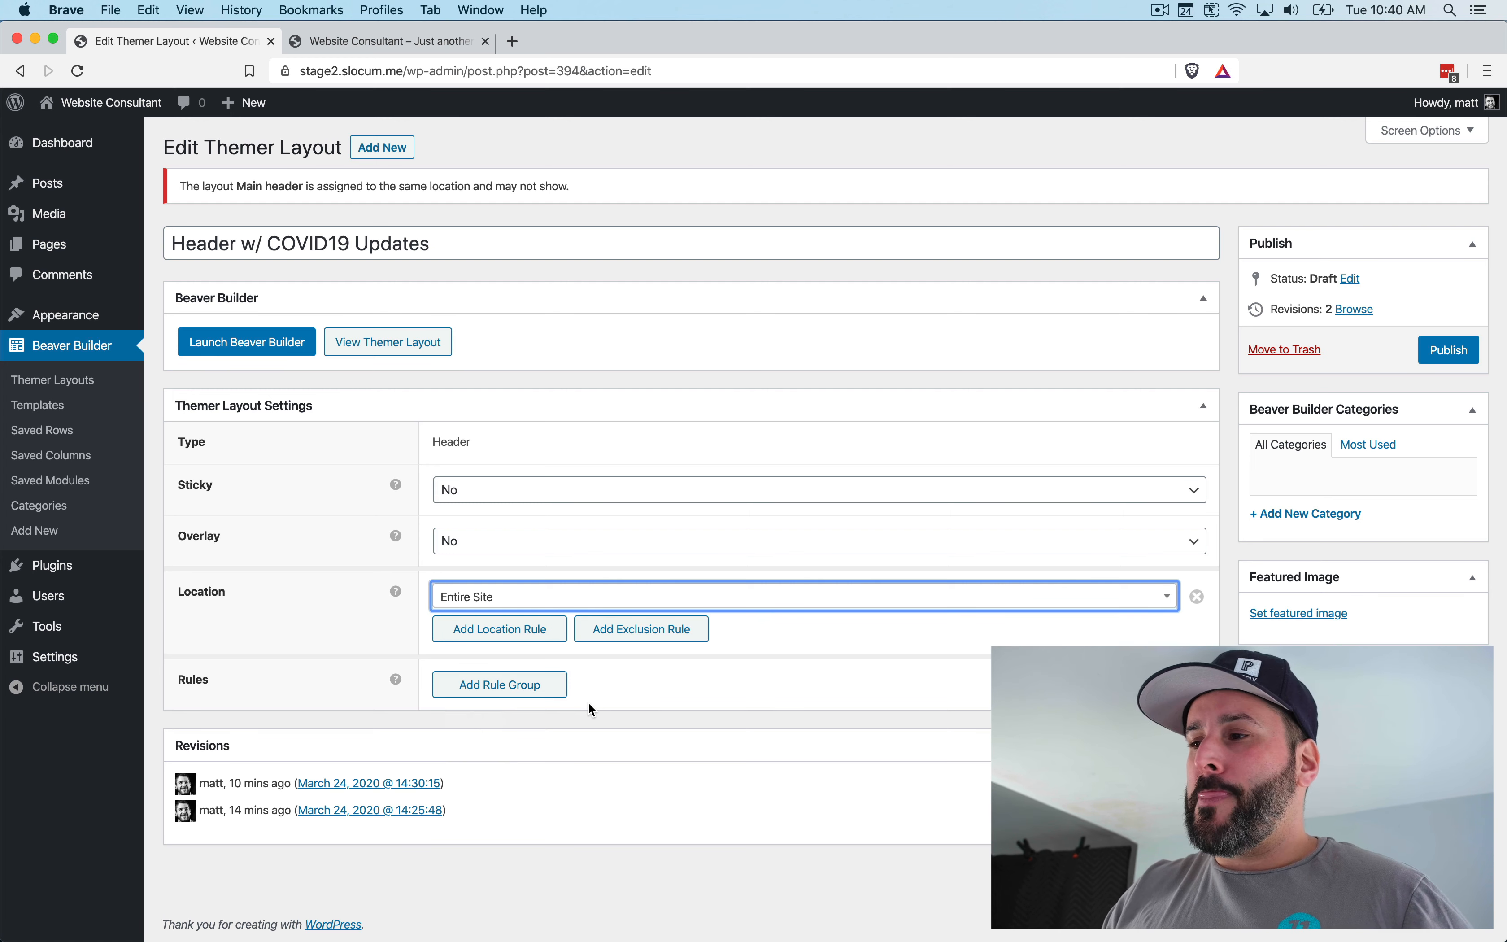
Launch Beaver Builder for the COVID19 header layout
{"action": "left_click", "coordinate": [260, 341]}
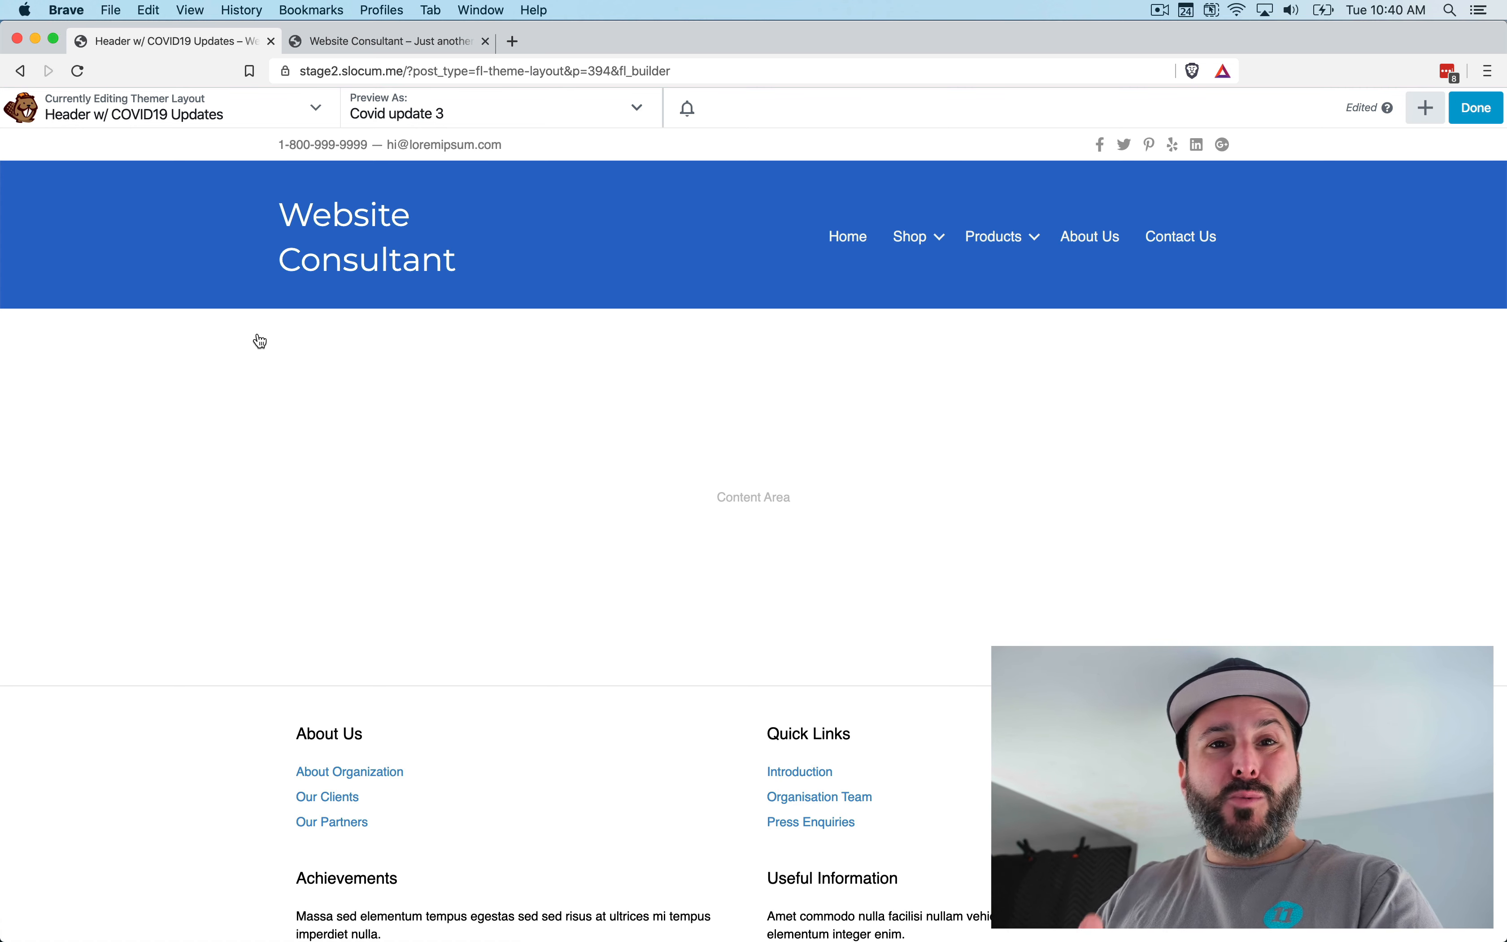
Delete the blue row containing the site title and navigation from the header layout
{"action": "mouse_move", "coordinate": [498, 175]}
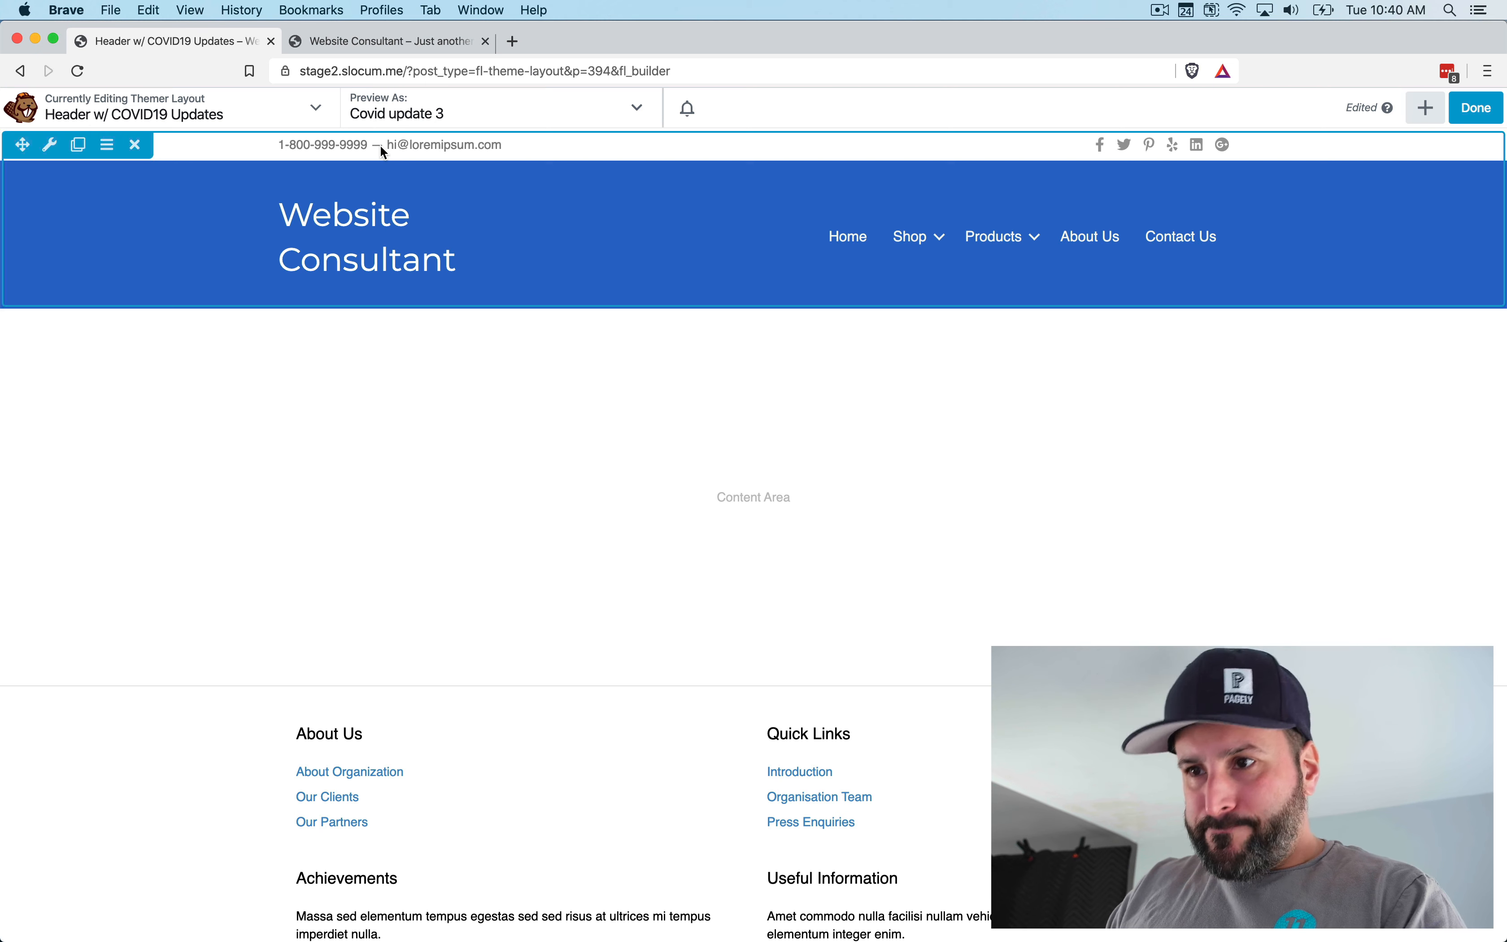
{"action": "left_click", "coordinate": [137, 146]}
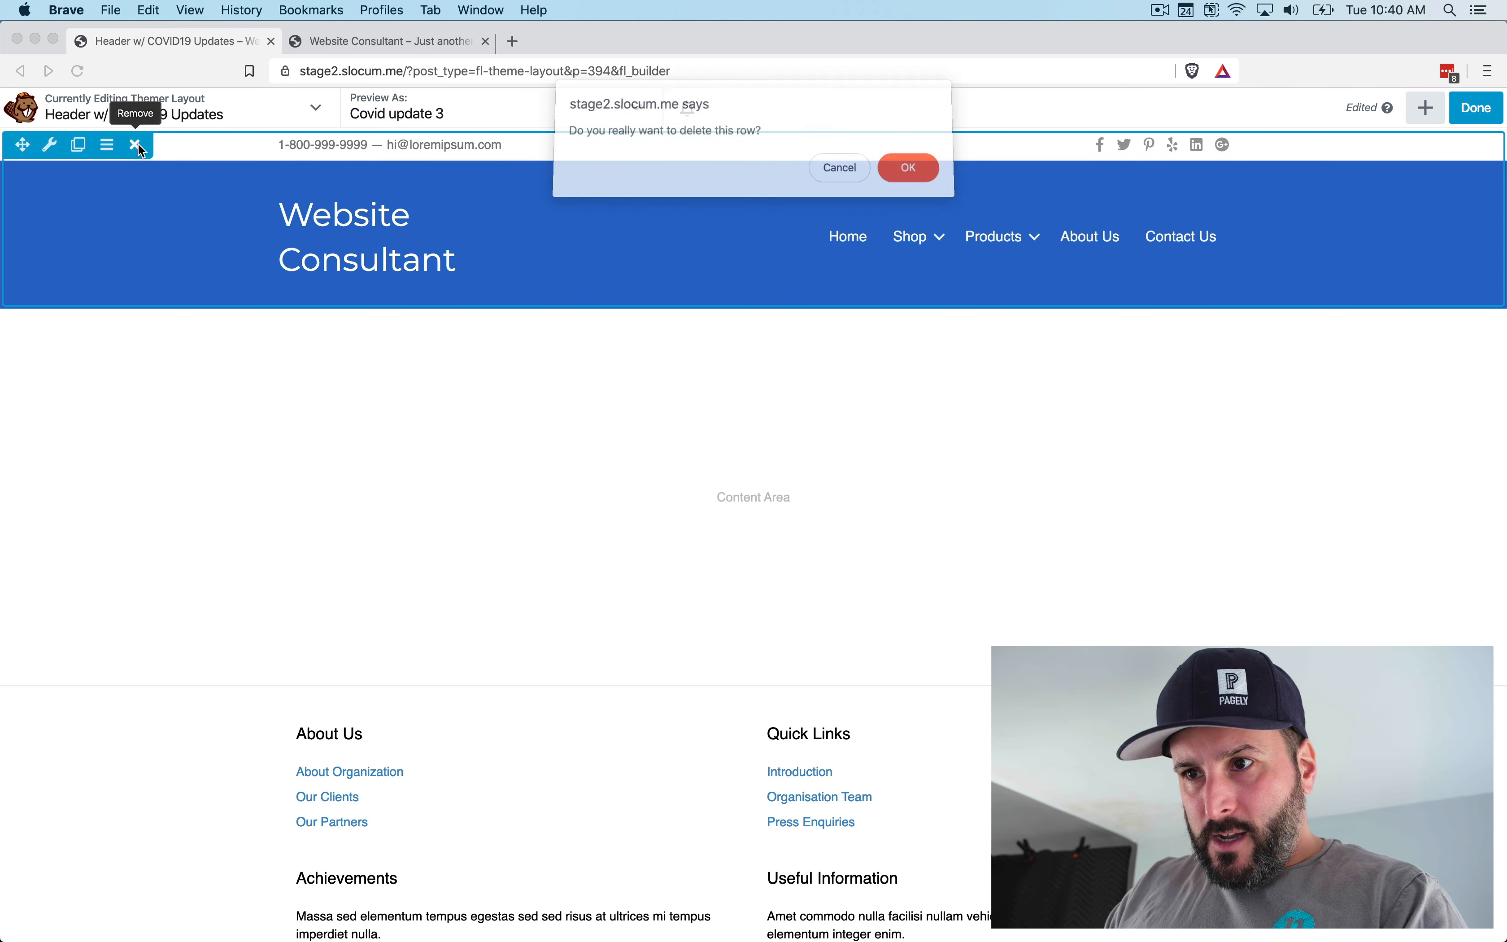
{"action": "left_click", "coordinate": [908, 179]}
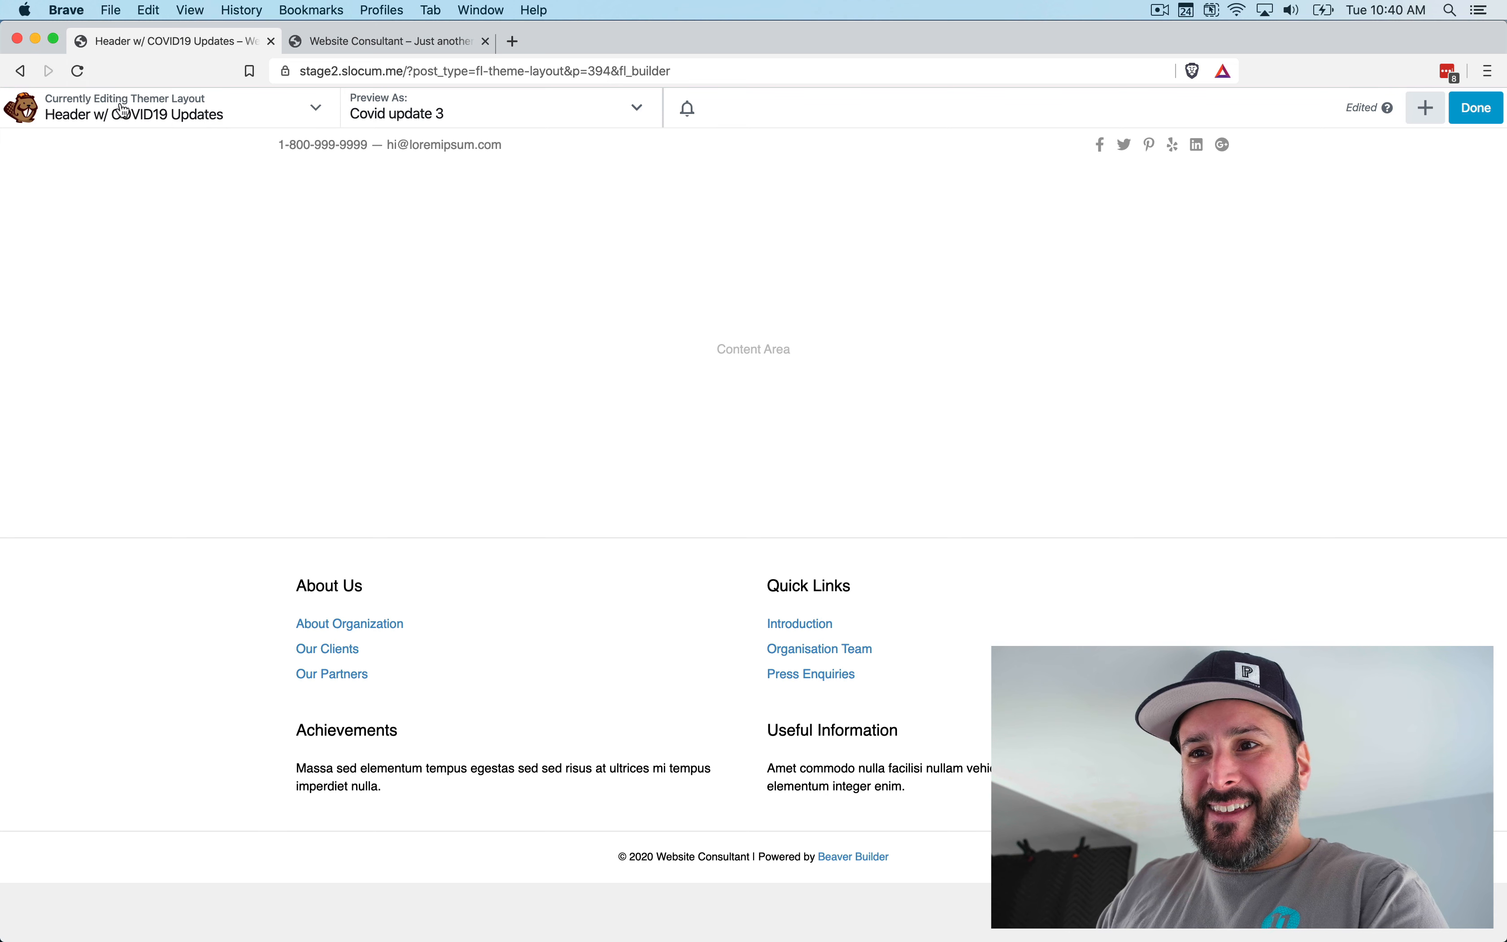
Undo the row deletion by restoring the "Changes Discarded" state from the layout's history
{"action": "left_click", "coordinate": [187, 122]}
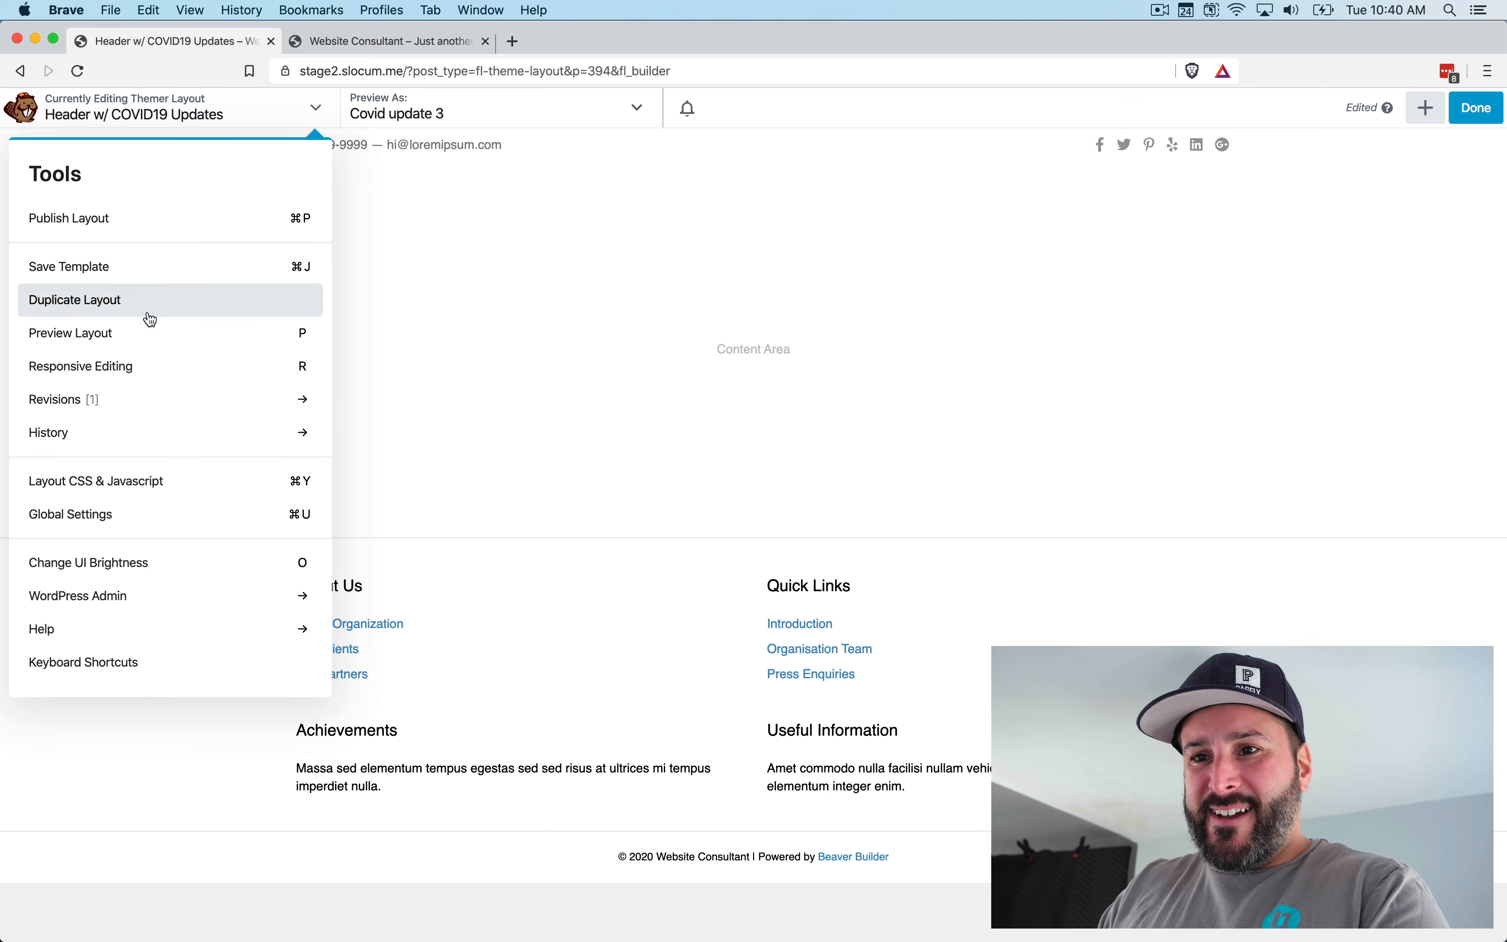
{"action": "left_click", "coordinate": [128, 434]}
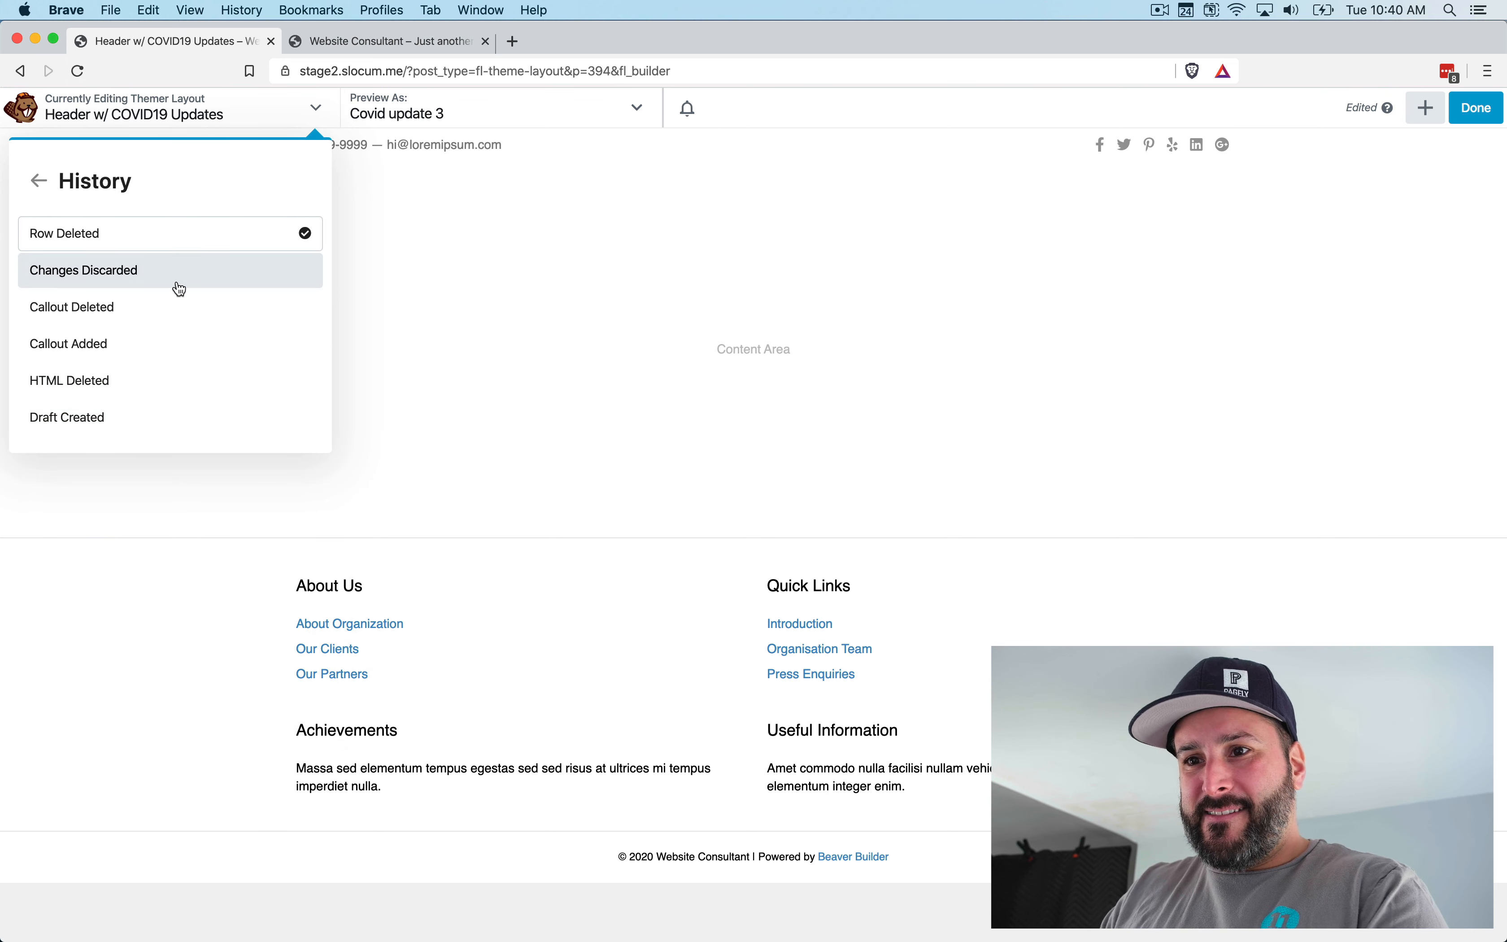
{"action": "left_click", "coordinate": [236, 276]}
{"action": "left_click", "coordinate": [472, 323]}
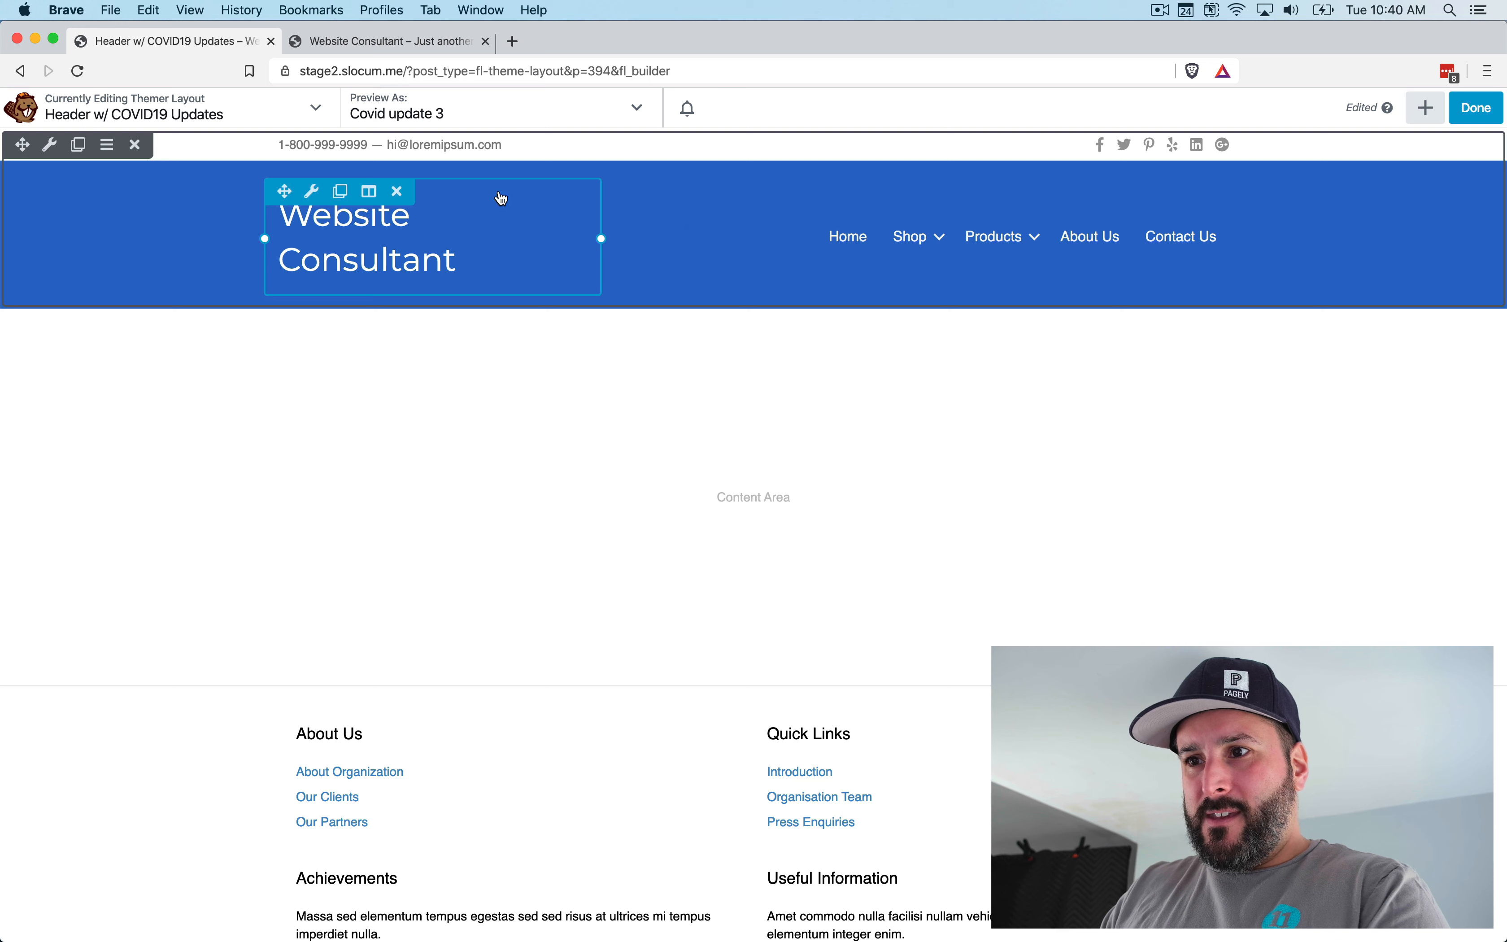
{"action": "left_click", "coordinate": [502, 197]}
{"action": "left_click", "coordinate": [1174, 616]}
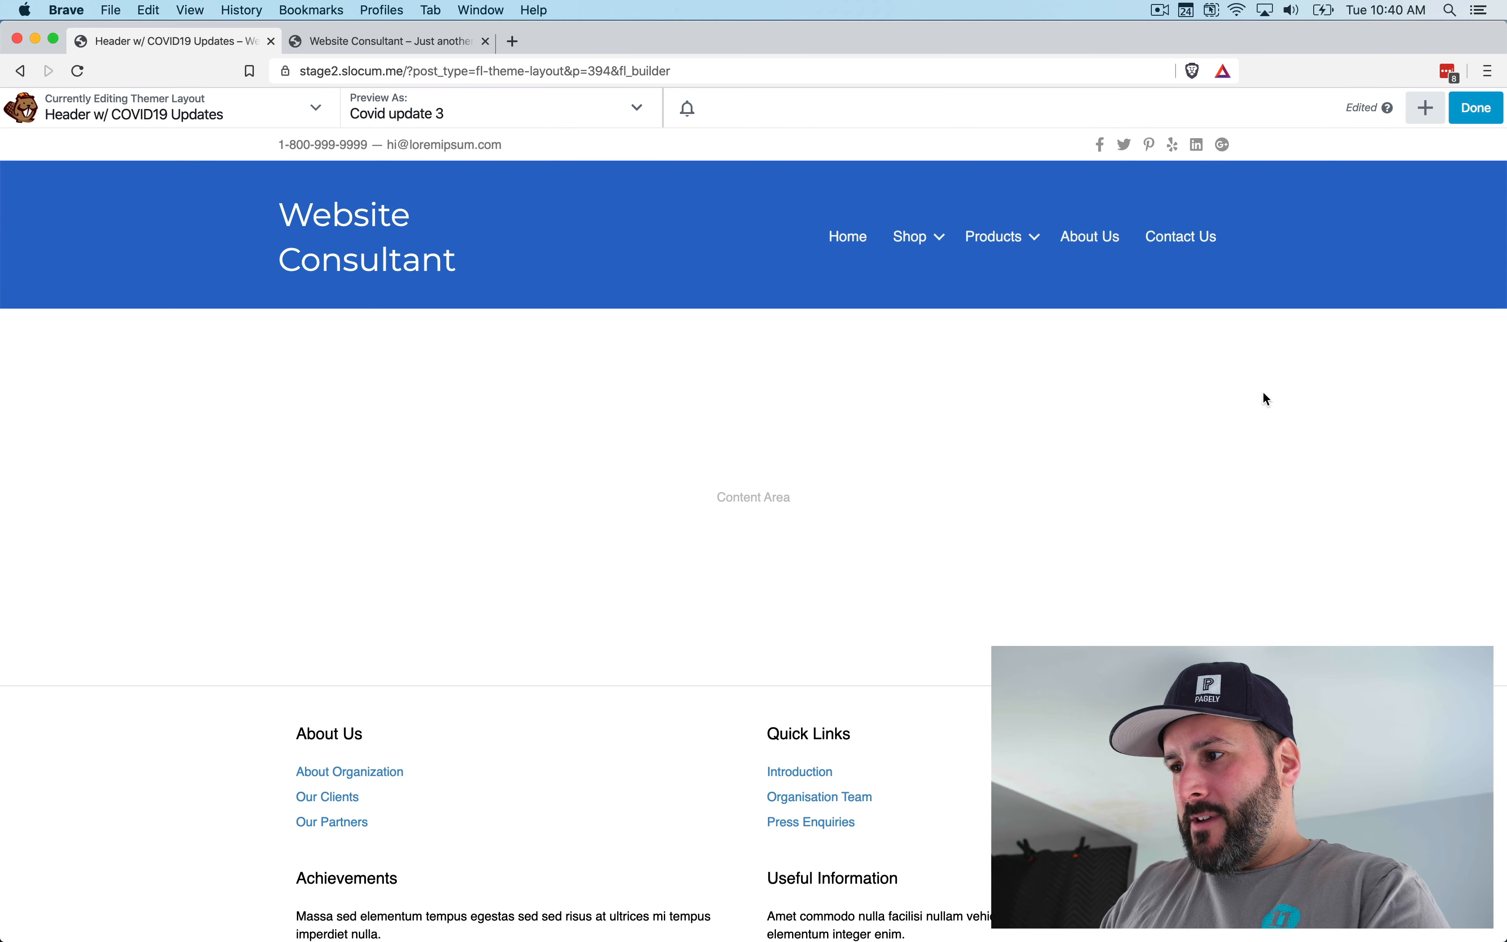
Search the modules for "call" and add a Callout above the contact details at the top of the header
{"action": "left_click", "coordinate": [1428, 108]}
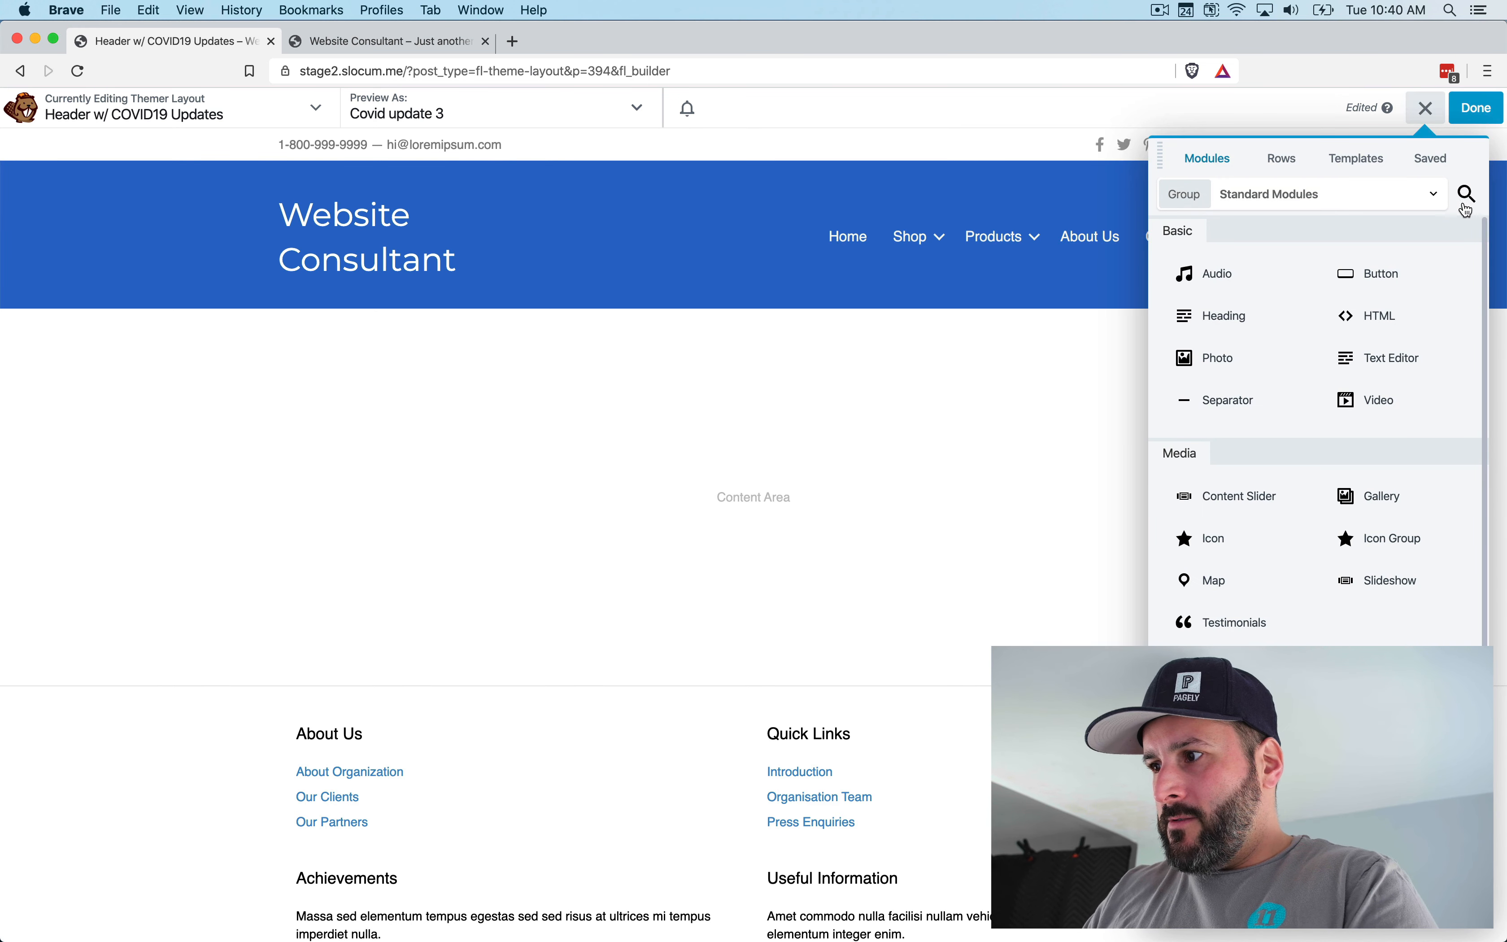
{"action": "type", "text": "call"}
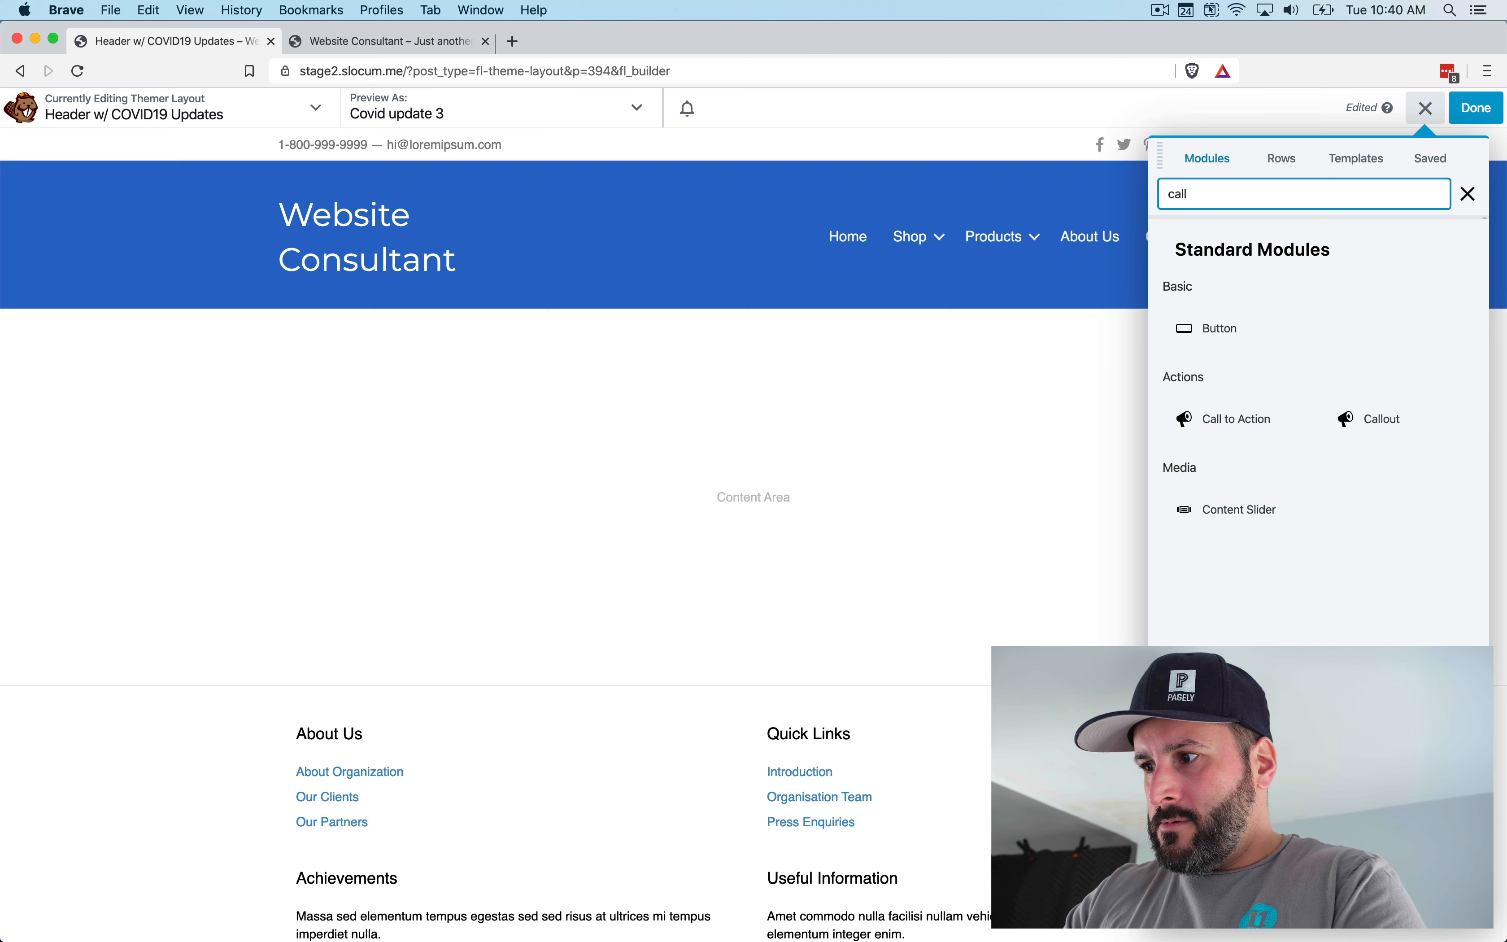
{"action": "left_click_drag", "start_coordinate": [1349, 415], "coordinate": [600, 216]}
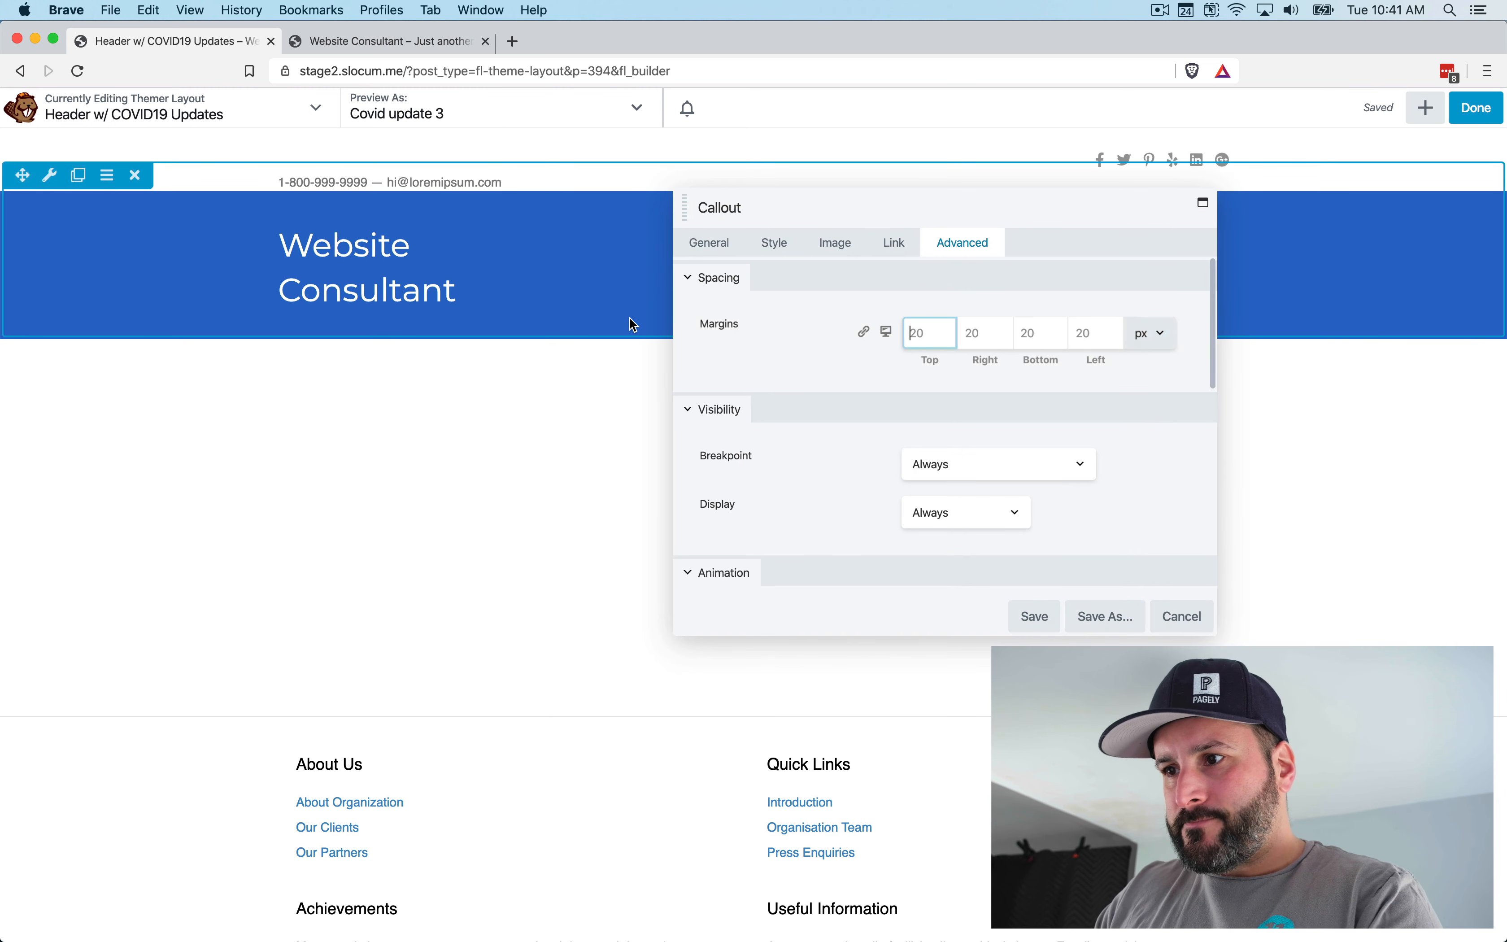
Set the callout's heading to "CLICK HERE FOR COVID19 UPDATES" and its heading tag to h5
{"action": "left_click", "coordinate": [715, 244]}
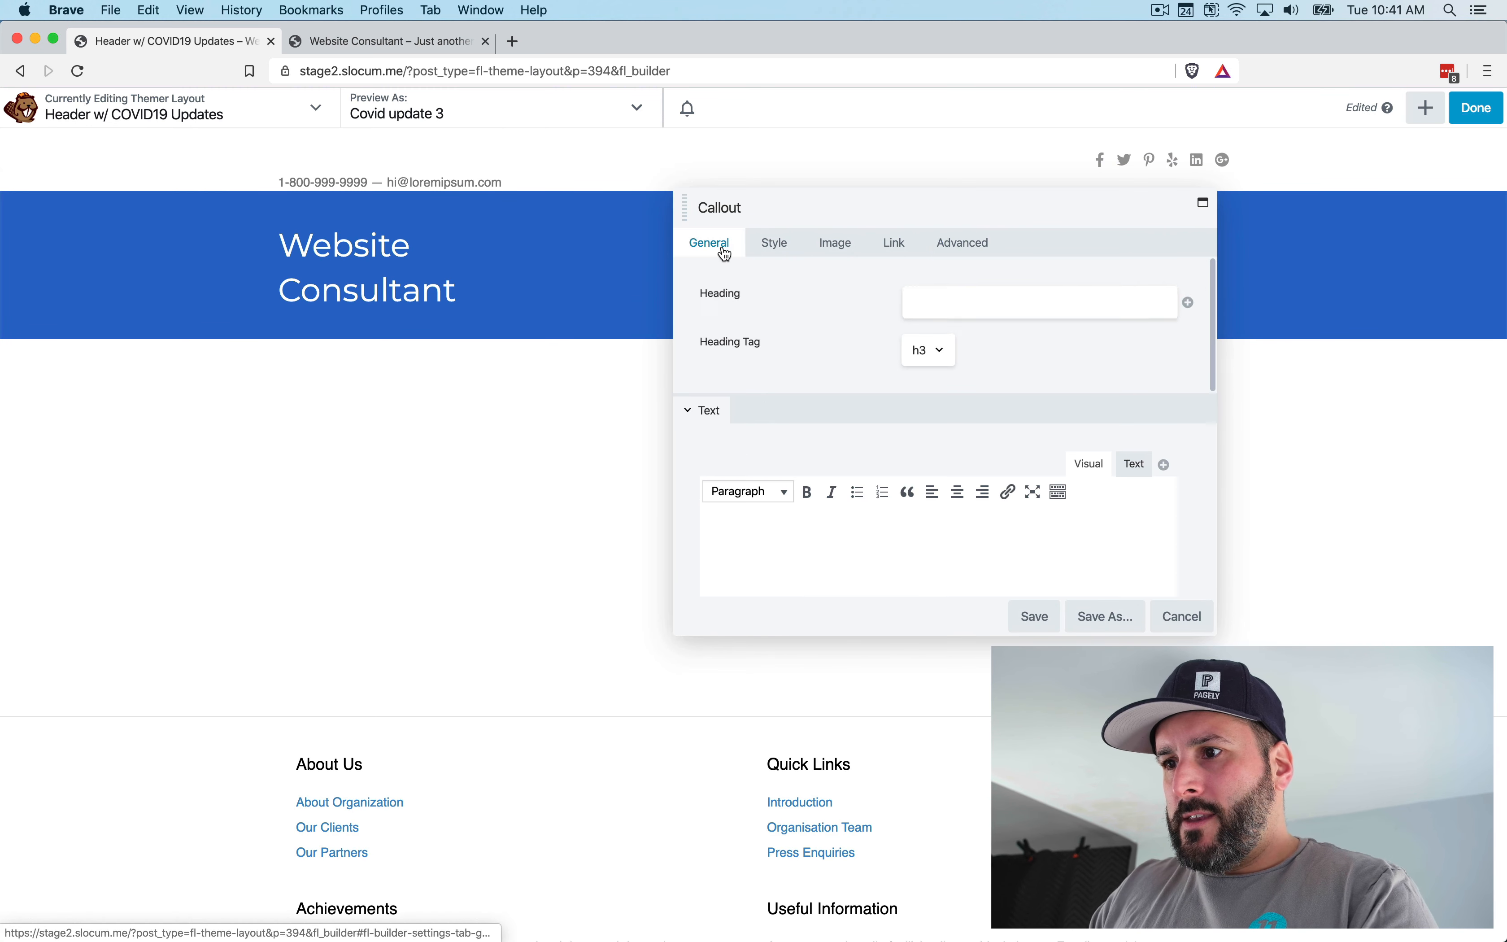
{"action": "left_click", "coordinate": [1035, 296]}
{"action": "type", "text": "CLICK"}
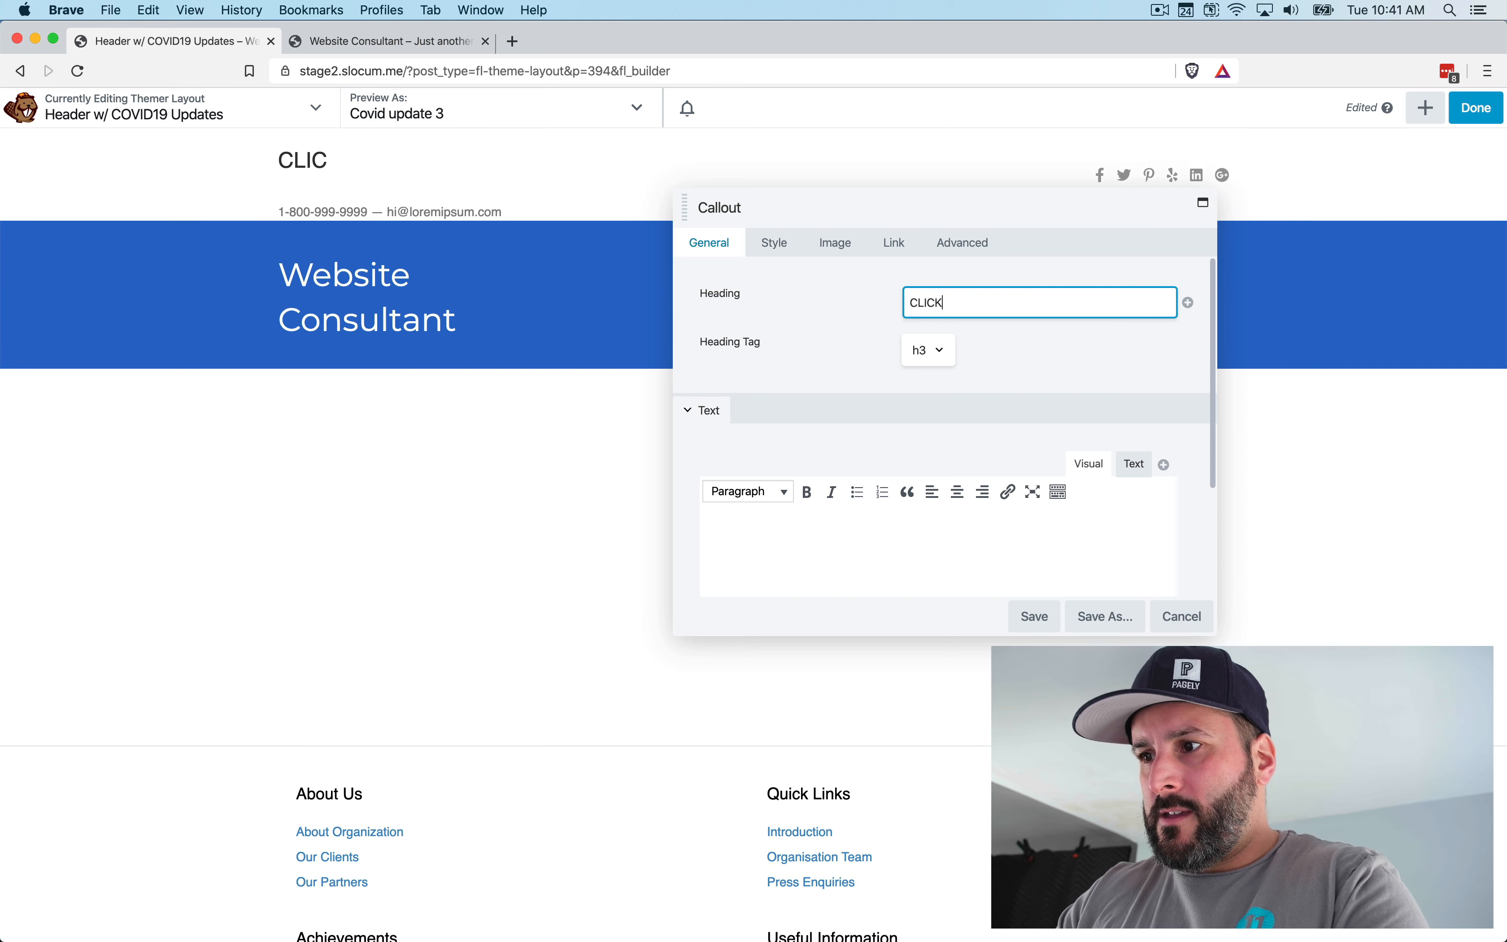
{"action": "type", "text": " HERE FOR COV"}
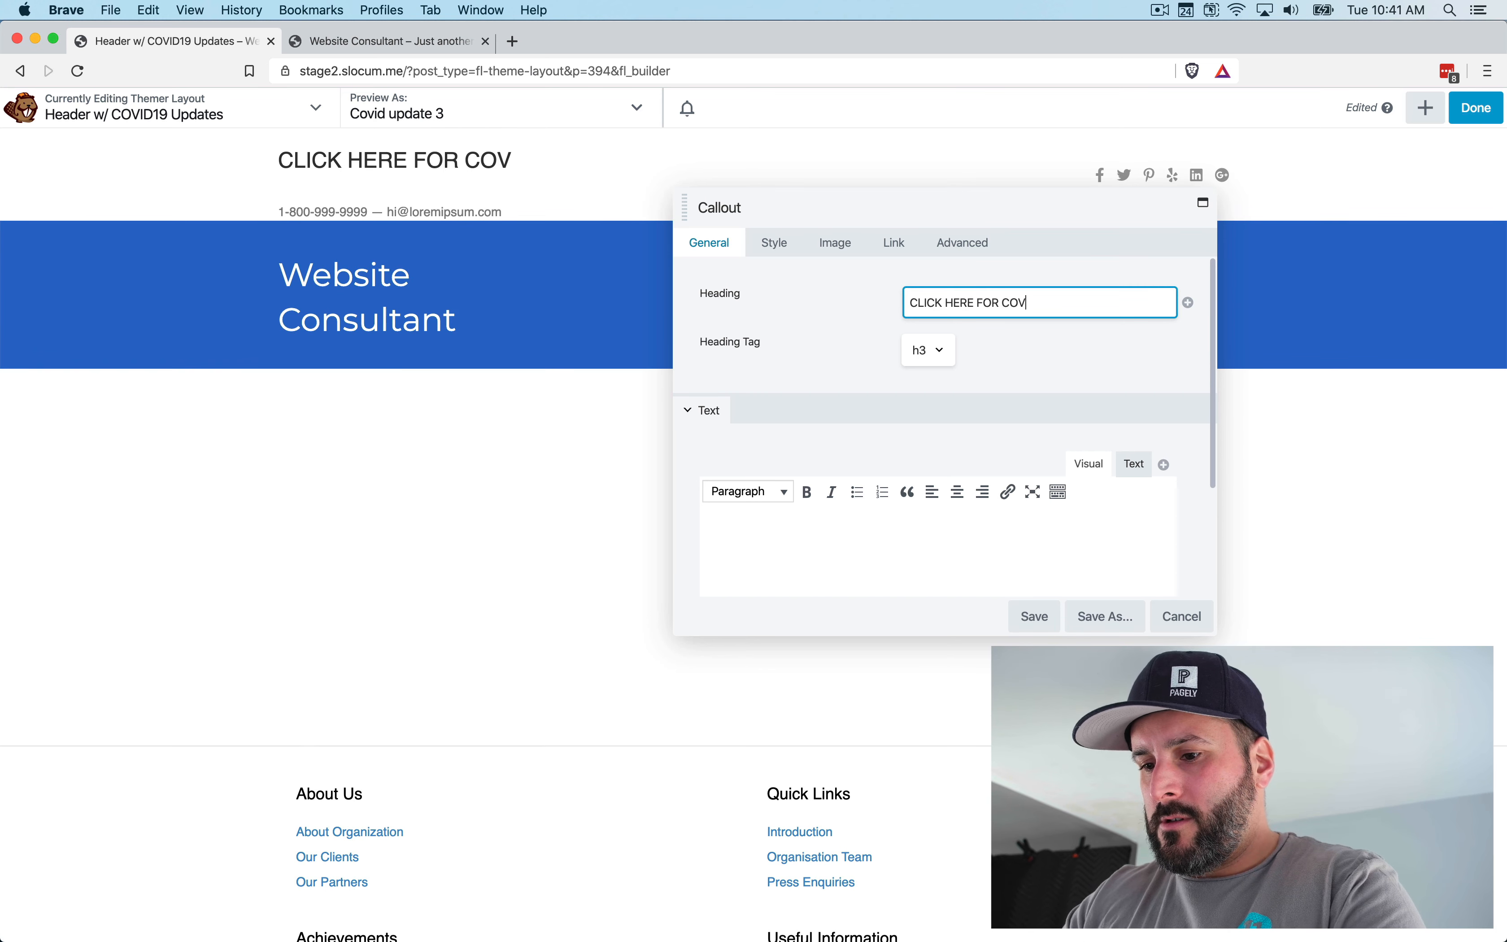
{"action": "type", "text": "ID19 UPDATES"}
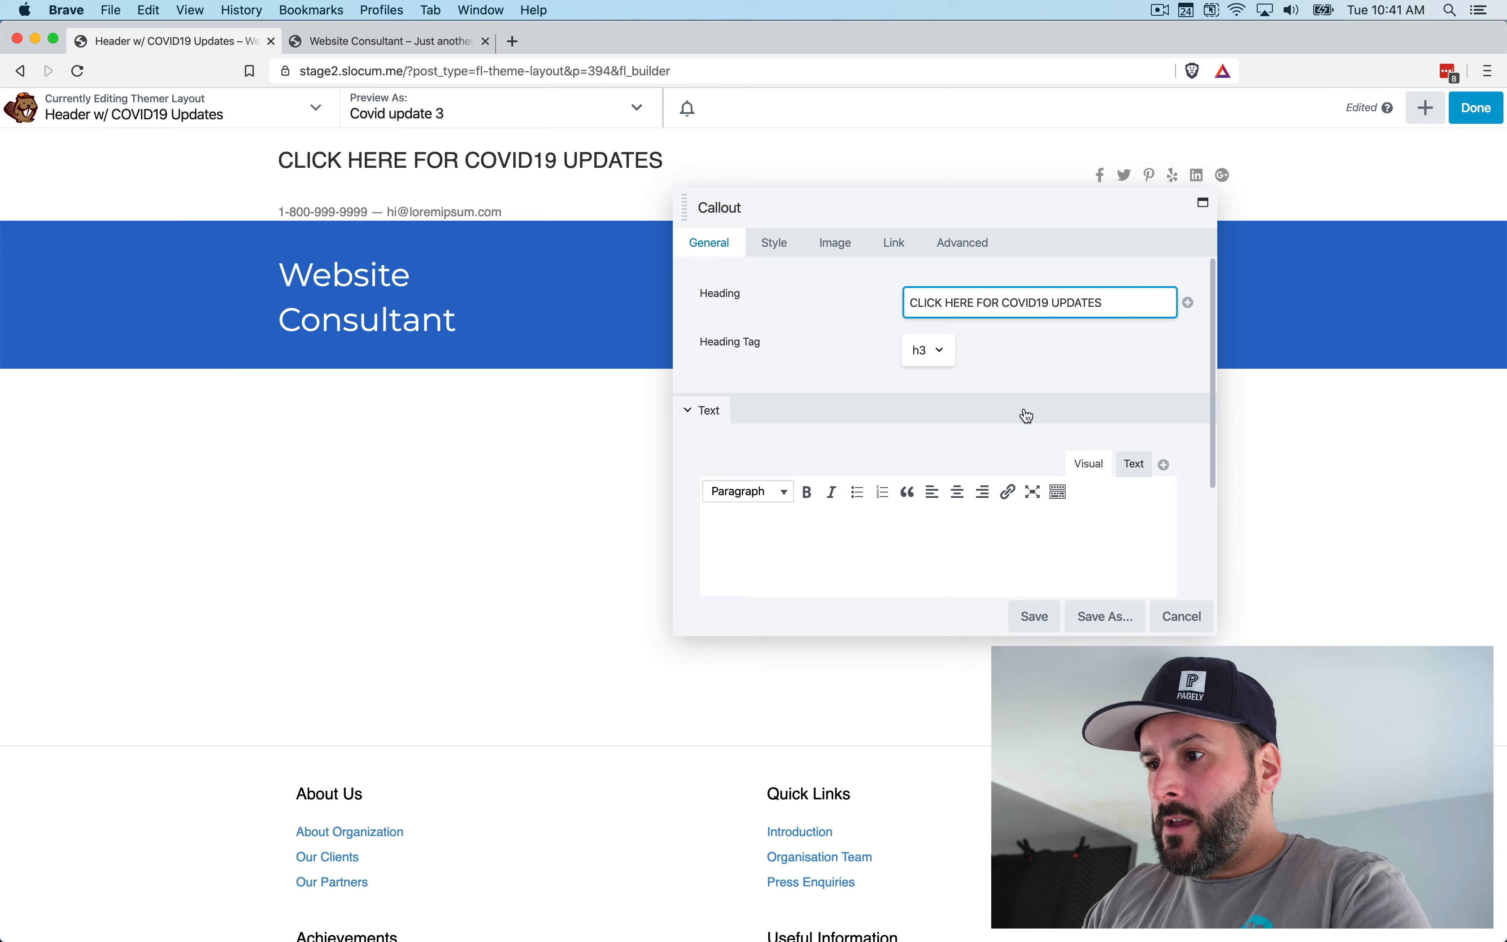
{"action": "left_click", "coordinate": [945, 361]}
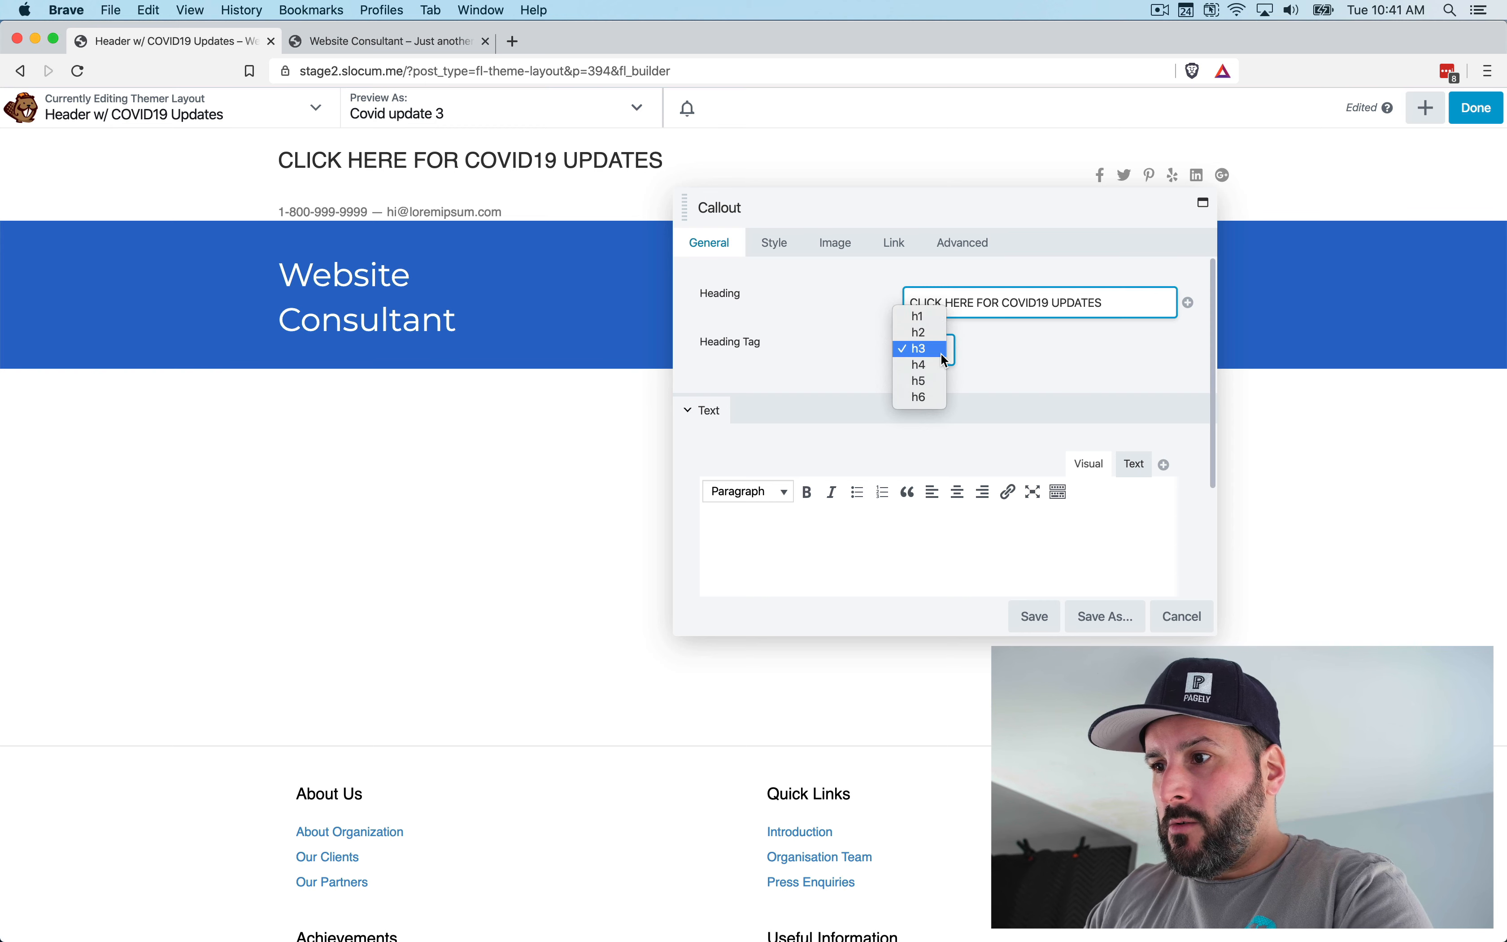
{"action": "left_click", "coordinate": [928, 381]}
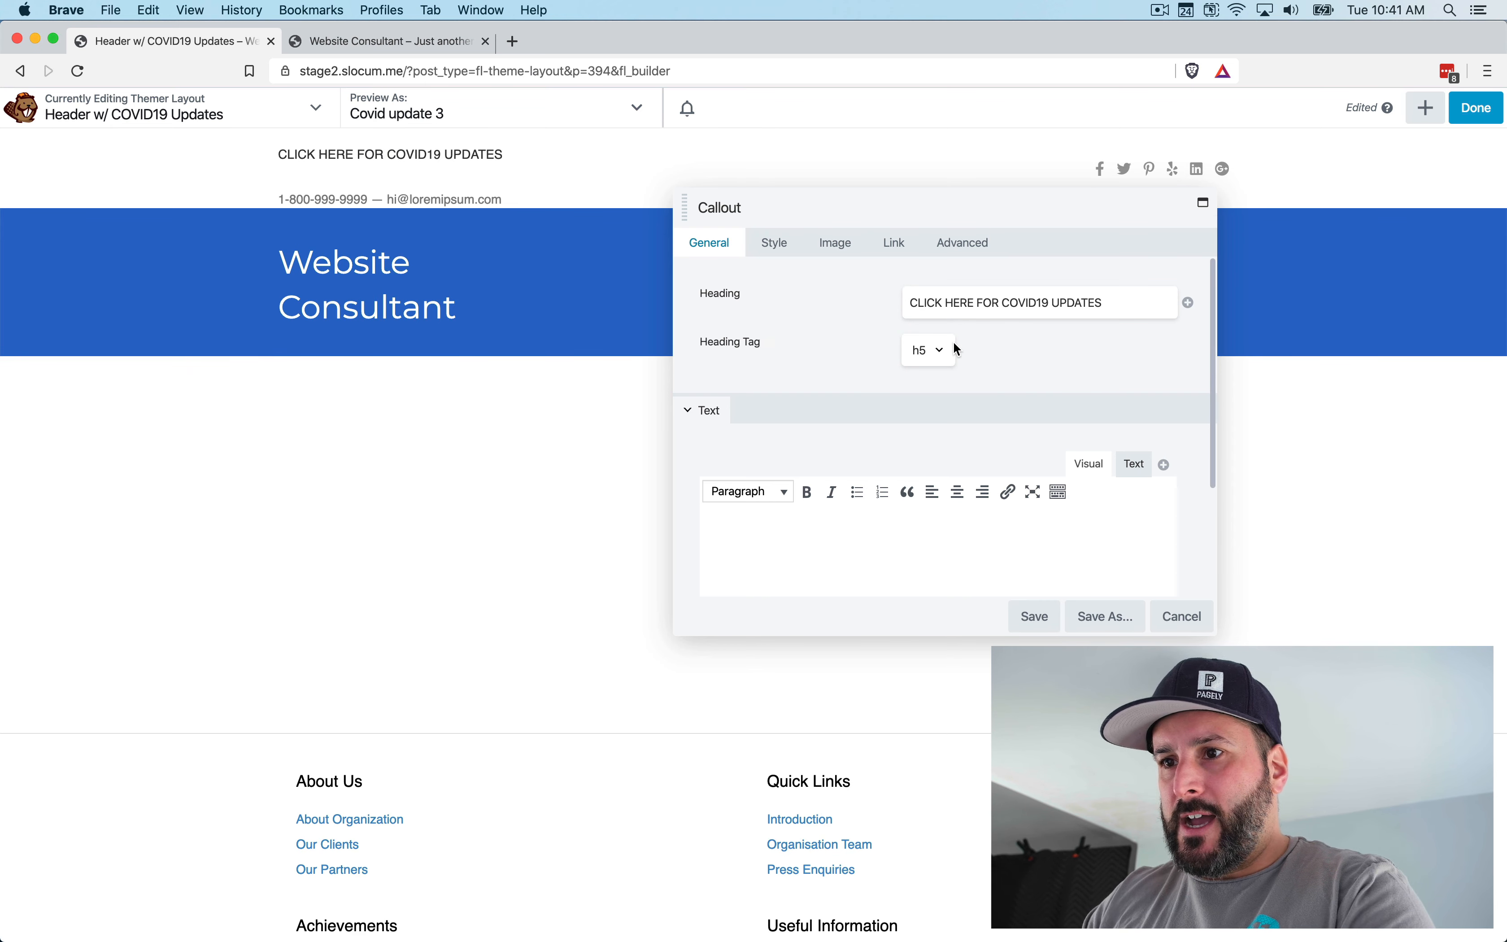
Give the callout a translucent yellow background color of rgba(248,252,42,0.34)
{"action": "left_click", "coordinate": [777, 247]}
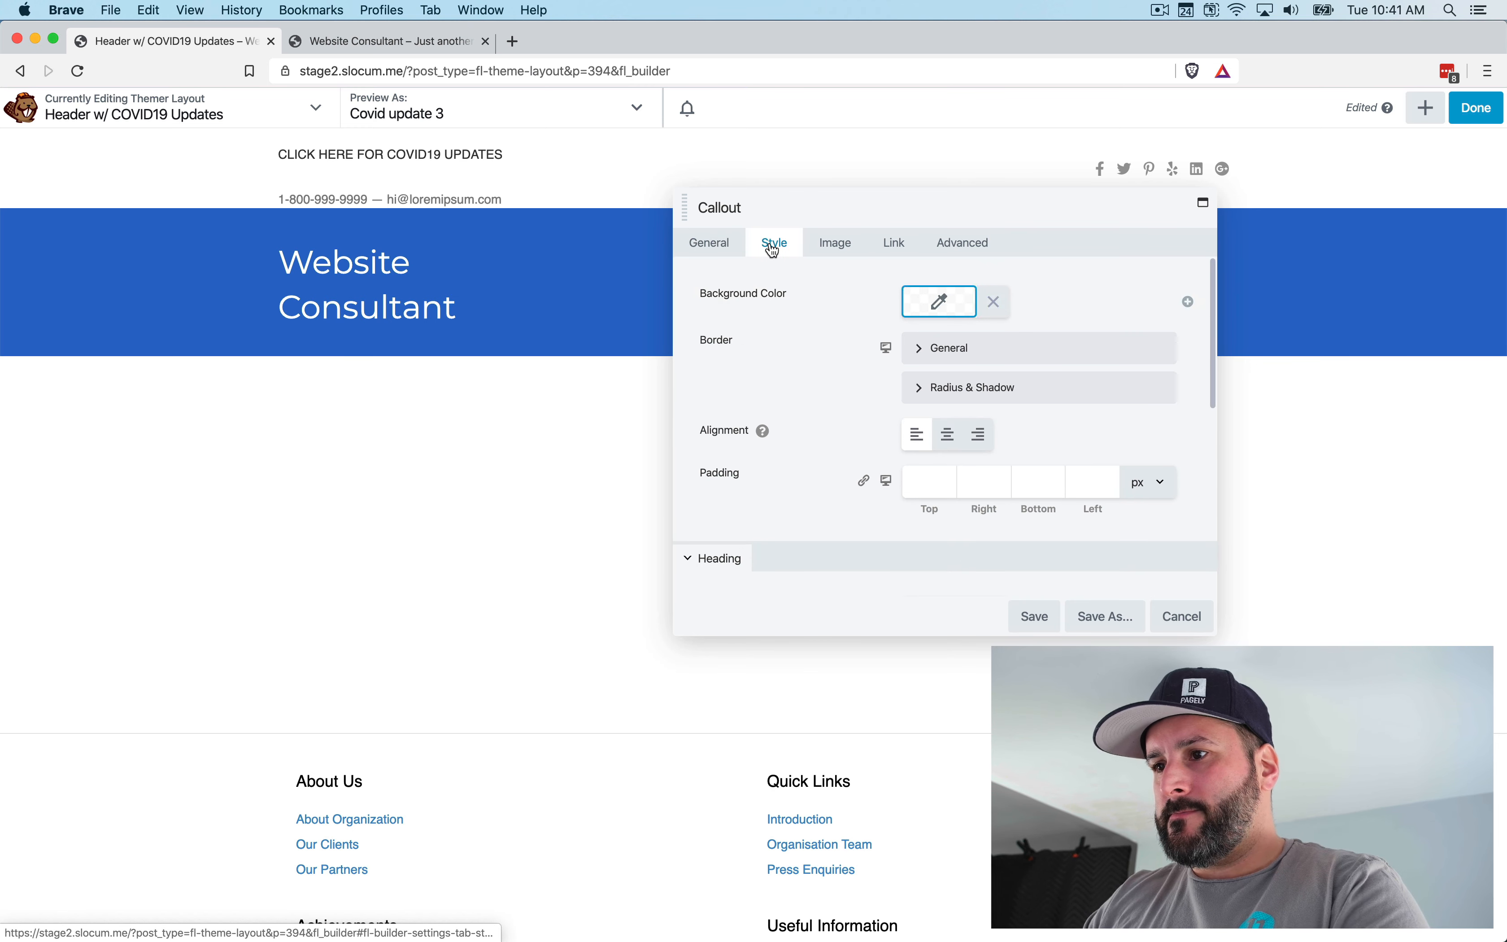
{"action": "left_click", "coordinate": [941, 301]}
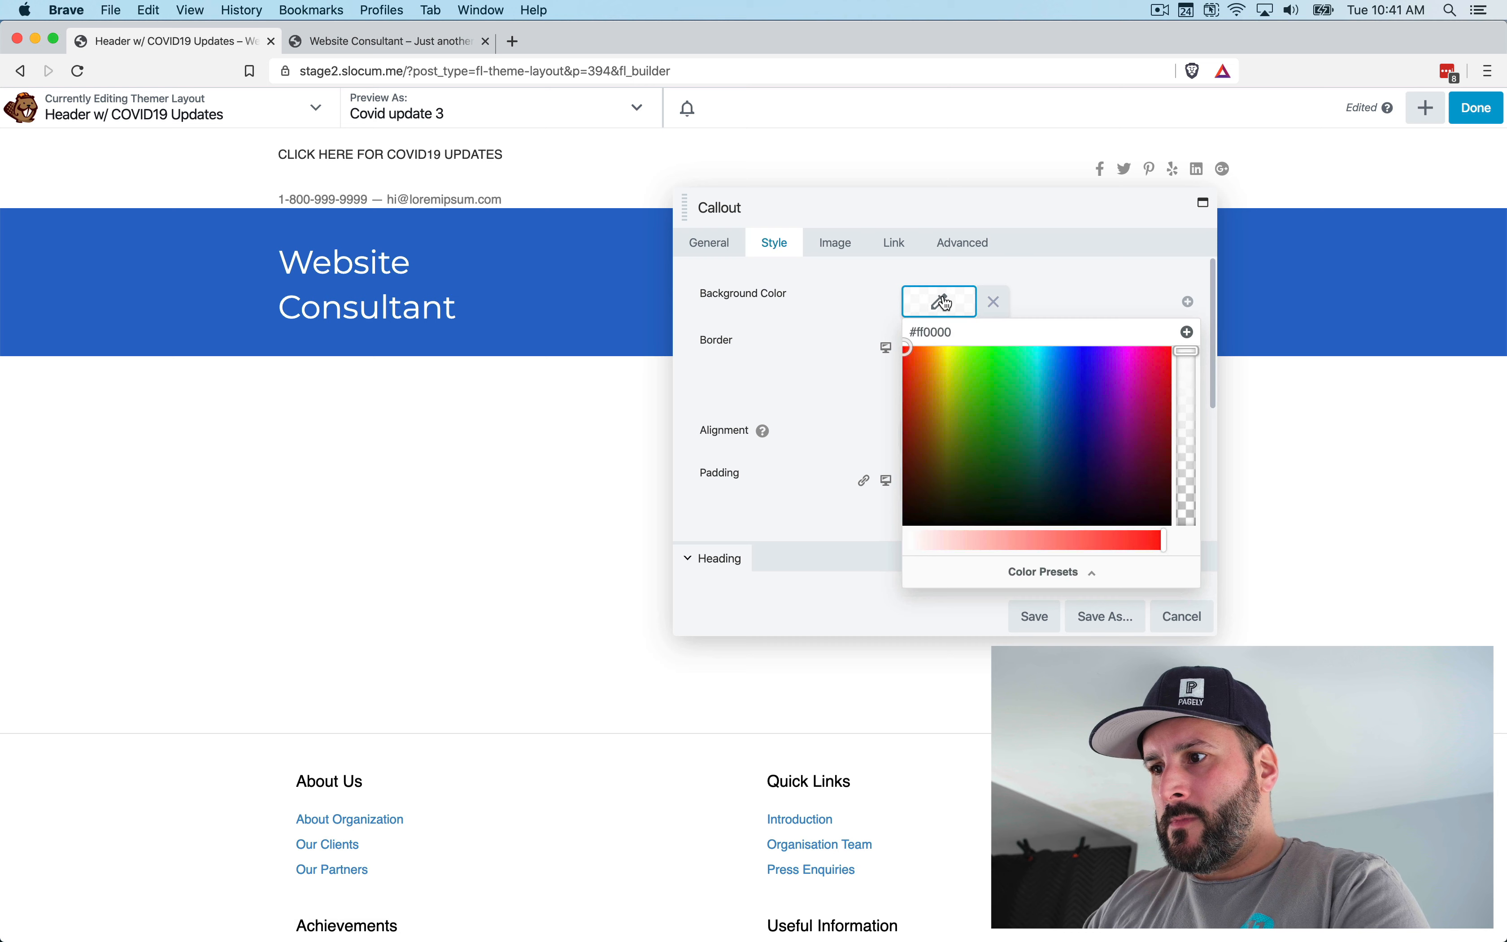
{"action": "left_click", "coordinate": [953, 352]}
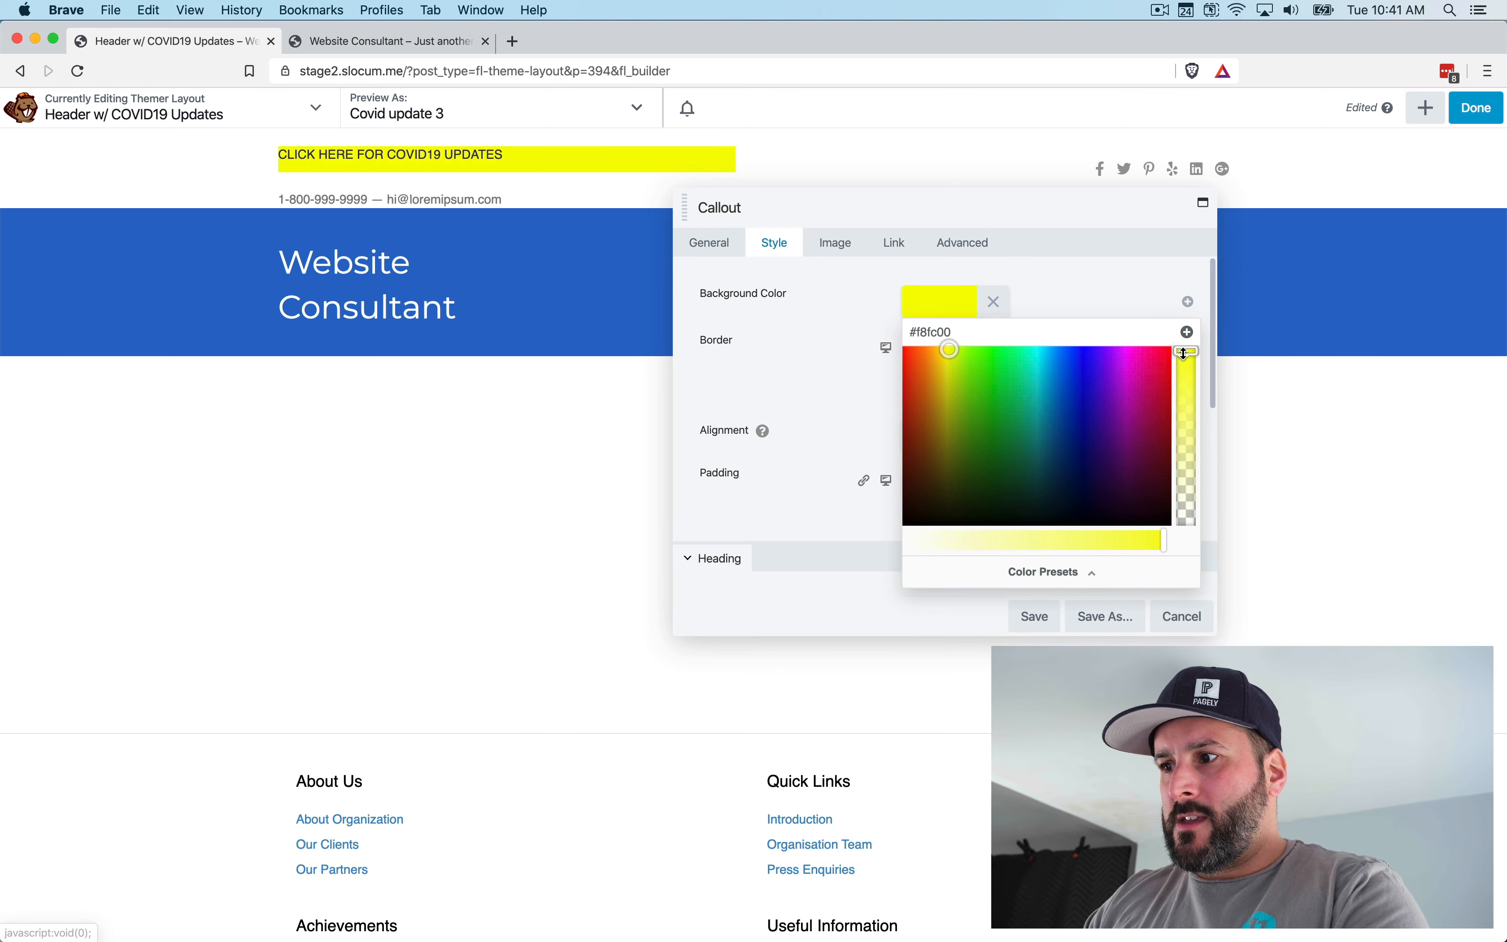
{"action": "left_click_drag", "start_coordinate": [1189, 367], "coordinate": [1187, 448]}
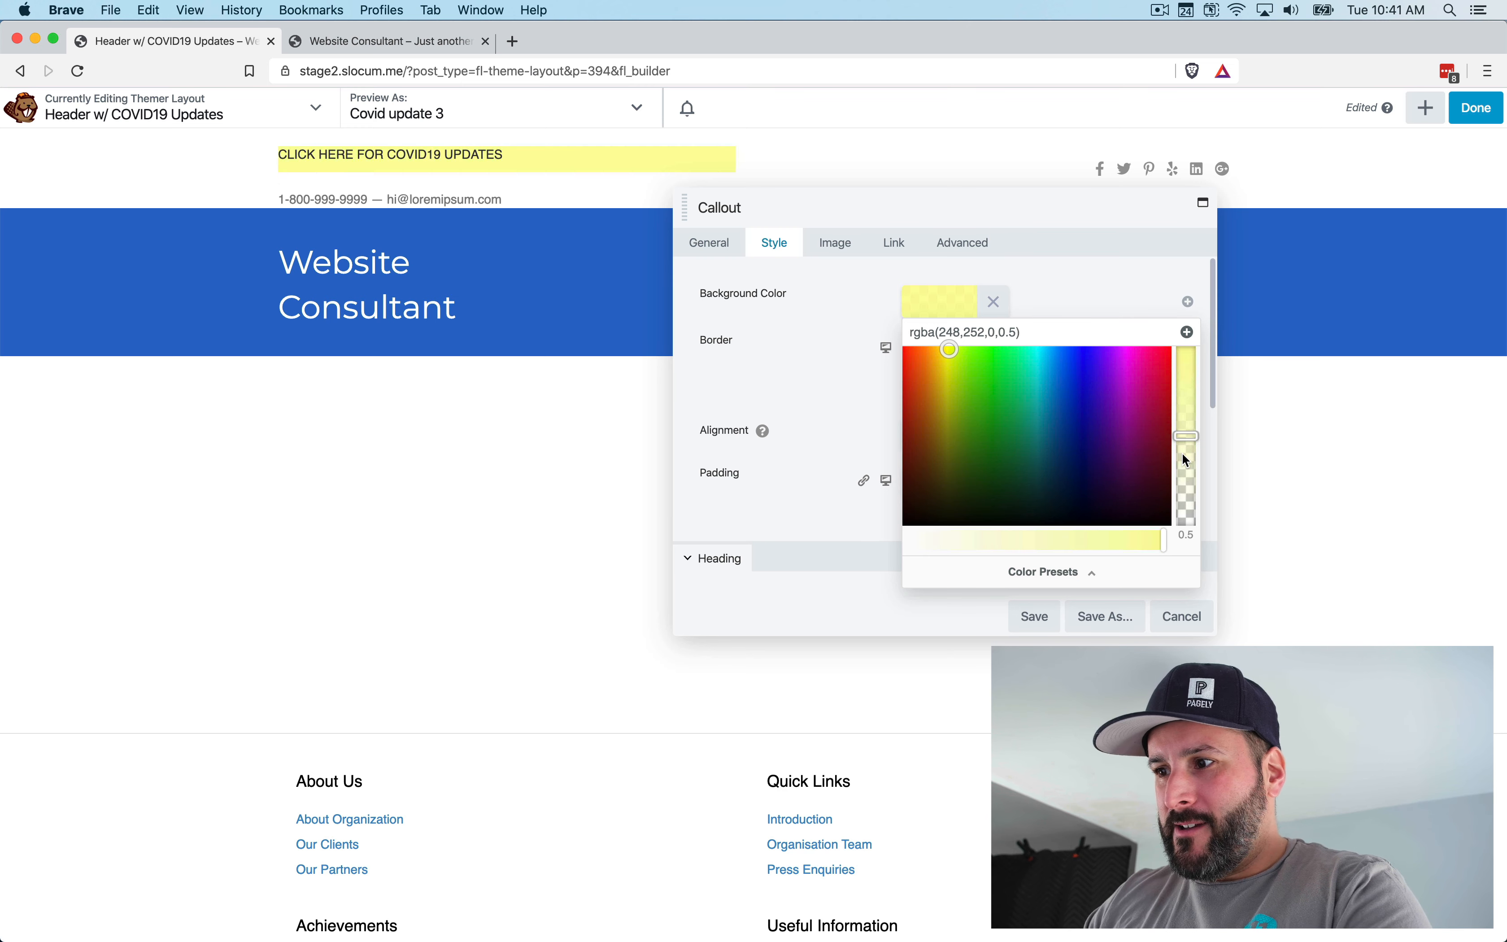
{"action": "left_click_drag", "start_coordinate": [1165, 539], "coordinate": [1124, 536]}
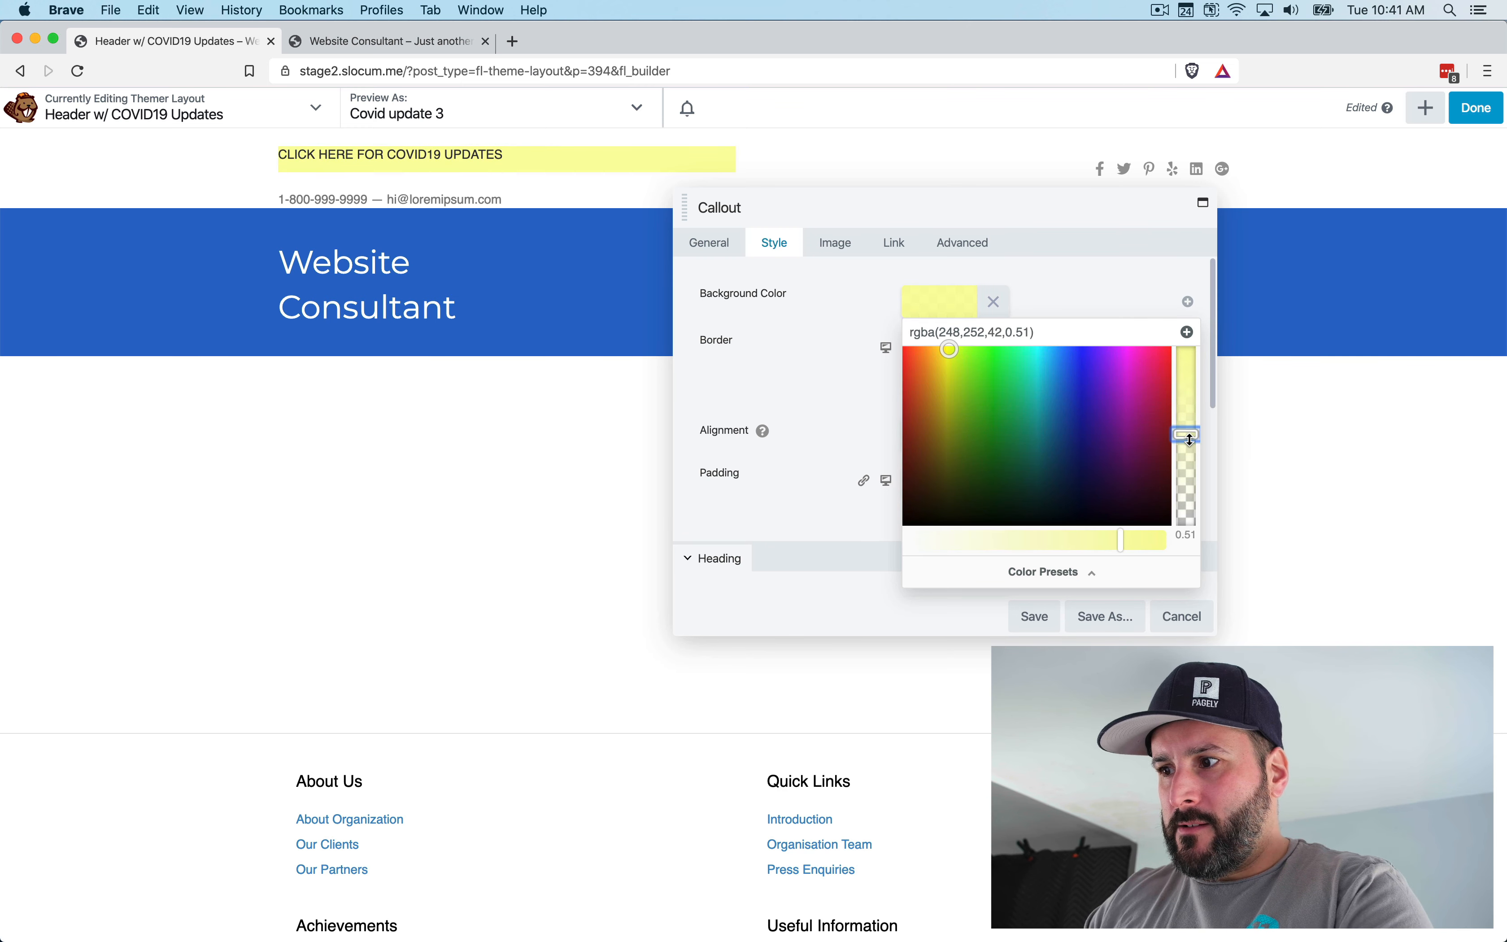
{"action": "left_click_drag", "start_coordinate": [1188, 436], "coordinate": [1187, 468]}
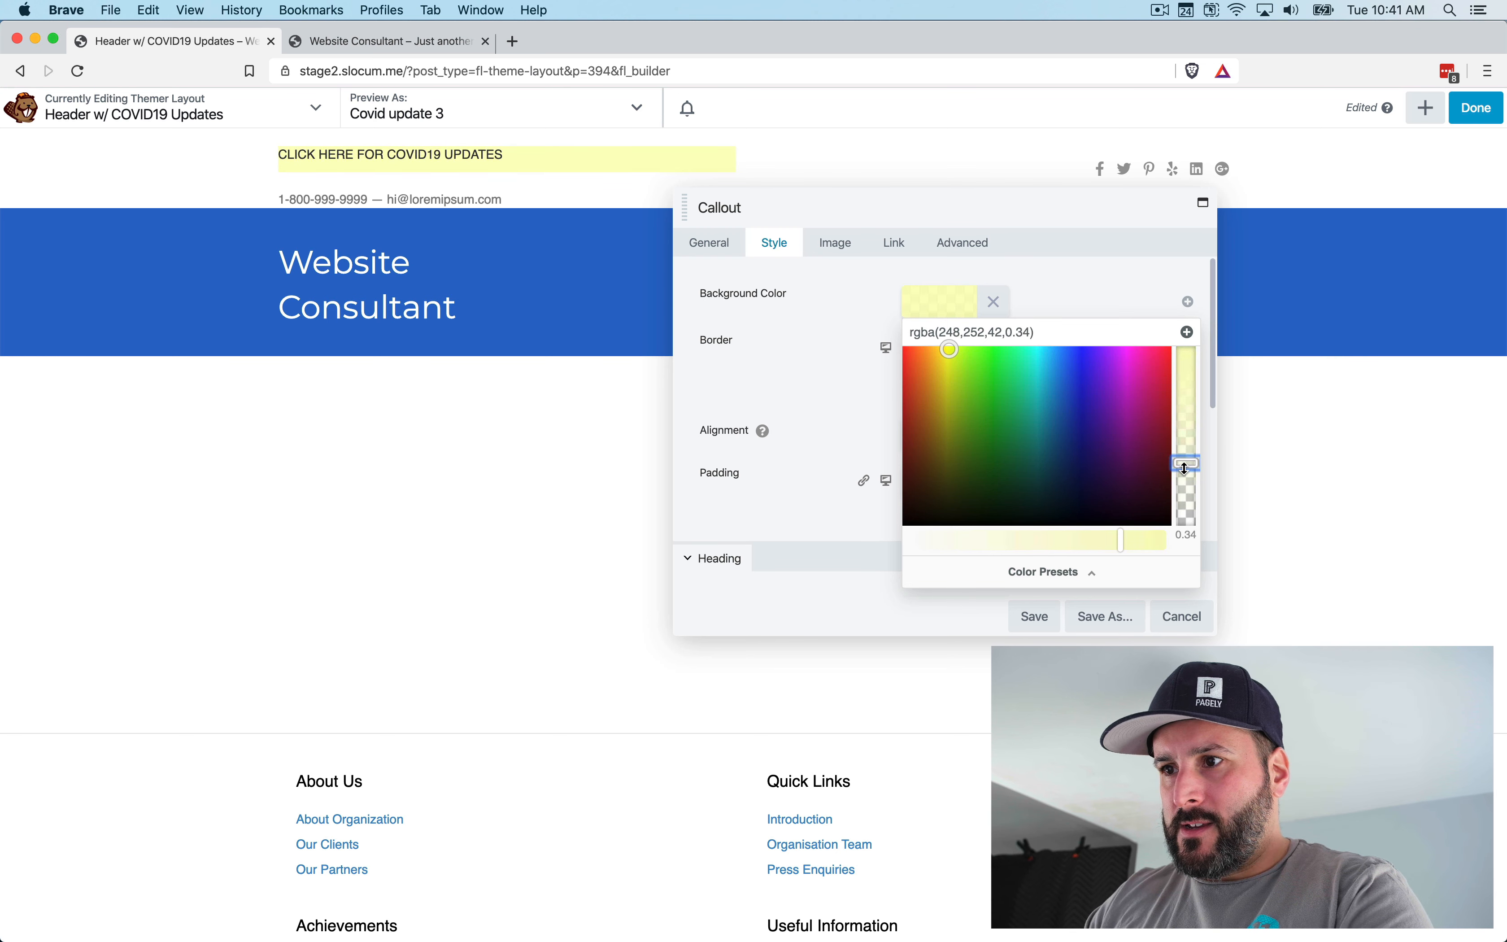
{"action": "left_click", "coordinate": [800, 322]}
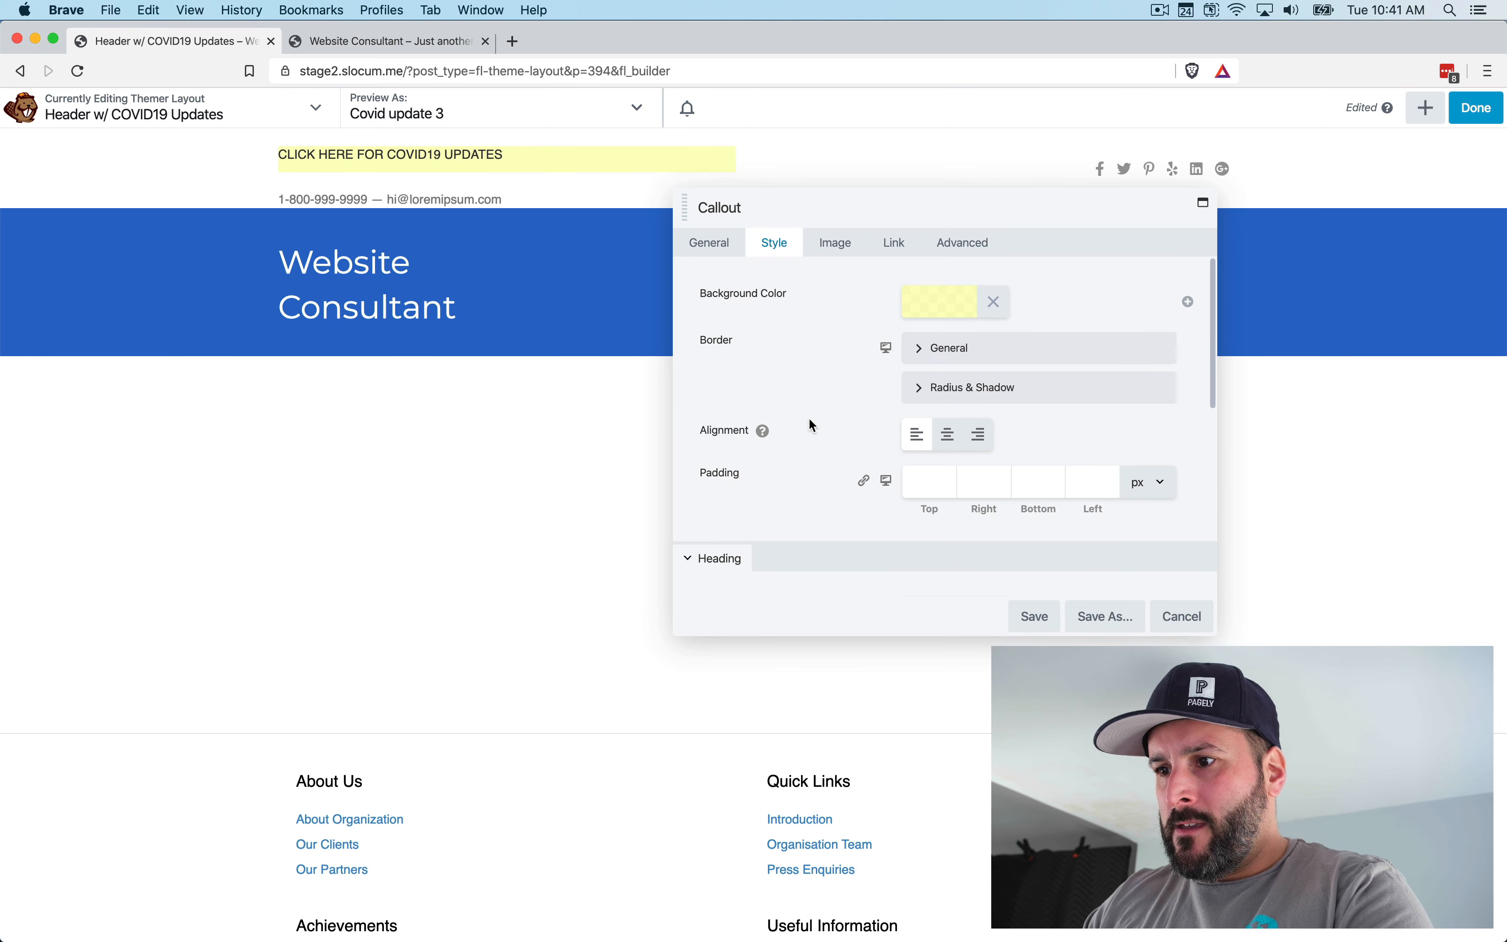
Give the callout a border with the Dashed style and a red color
{"action": "scroll", "coordinate": [810, 424], "scroll_direction": "down", "scroll_amount": 1}
{"action": "scroll", "coordinate": [844, 372], "scroll_direction": "up", "scroll_amount": 1}
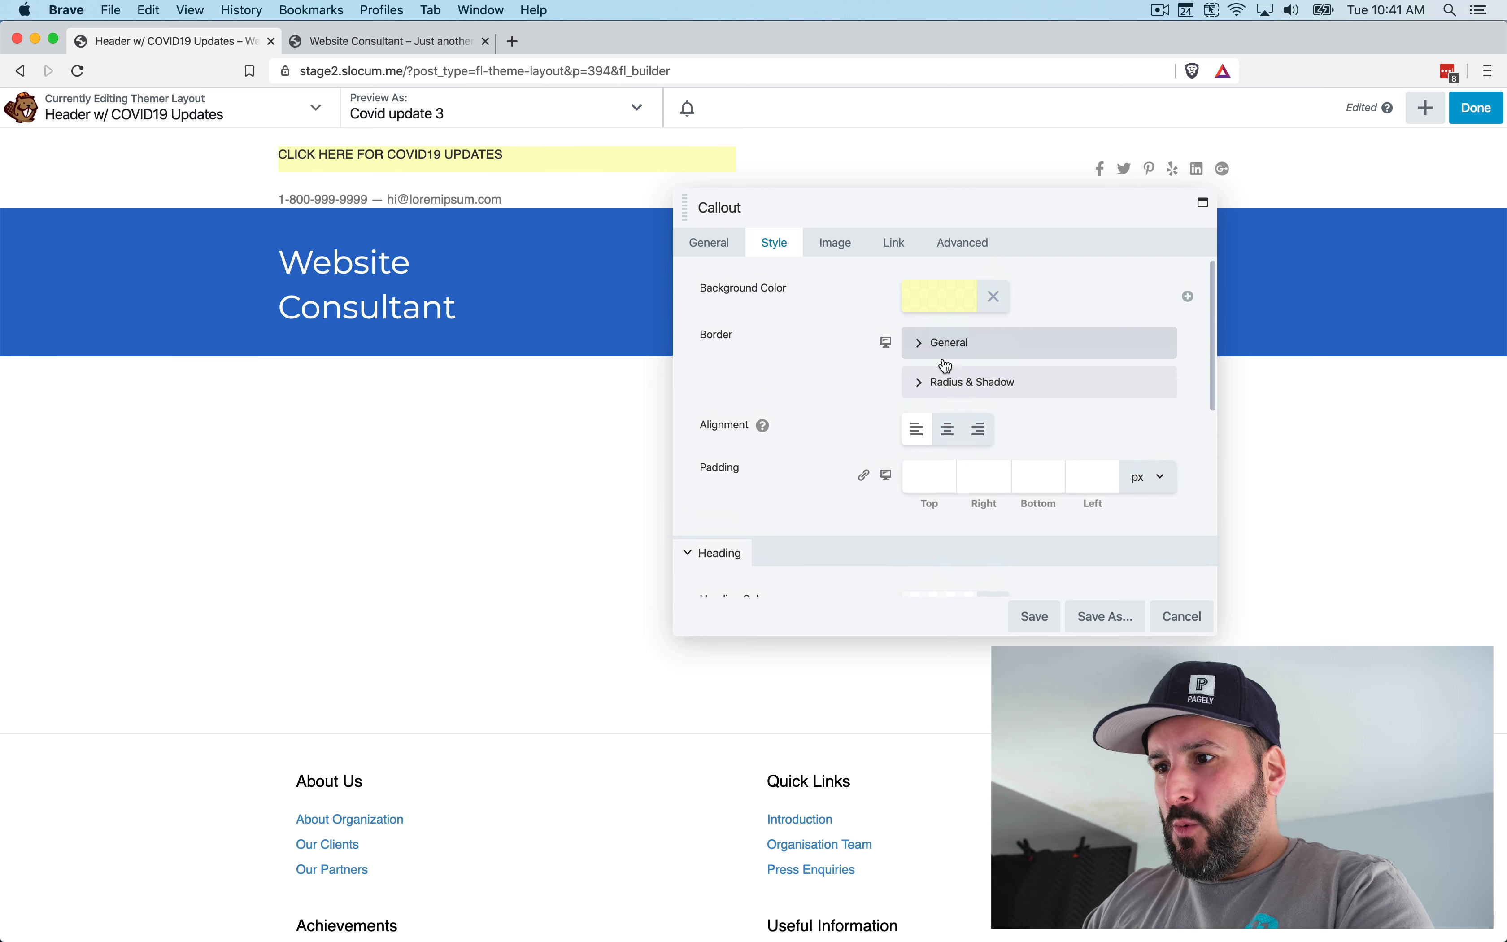
{"action": "left_click", "coordinate": [946, 382]}
{"action": "left_click", "coordinate": [954, 347]}
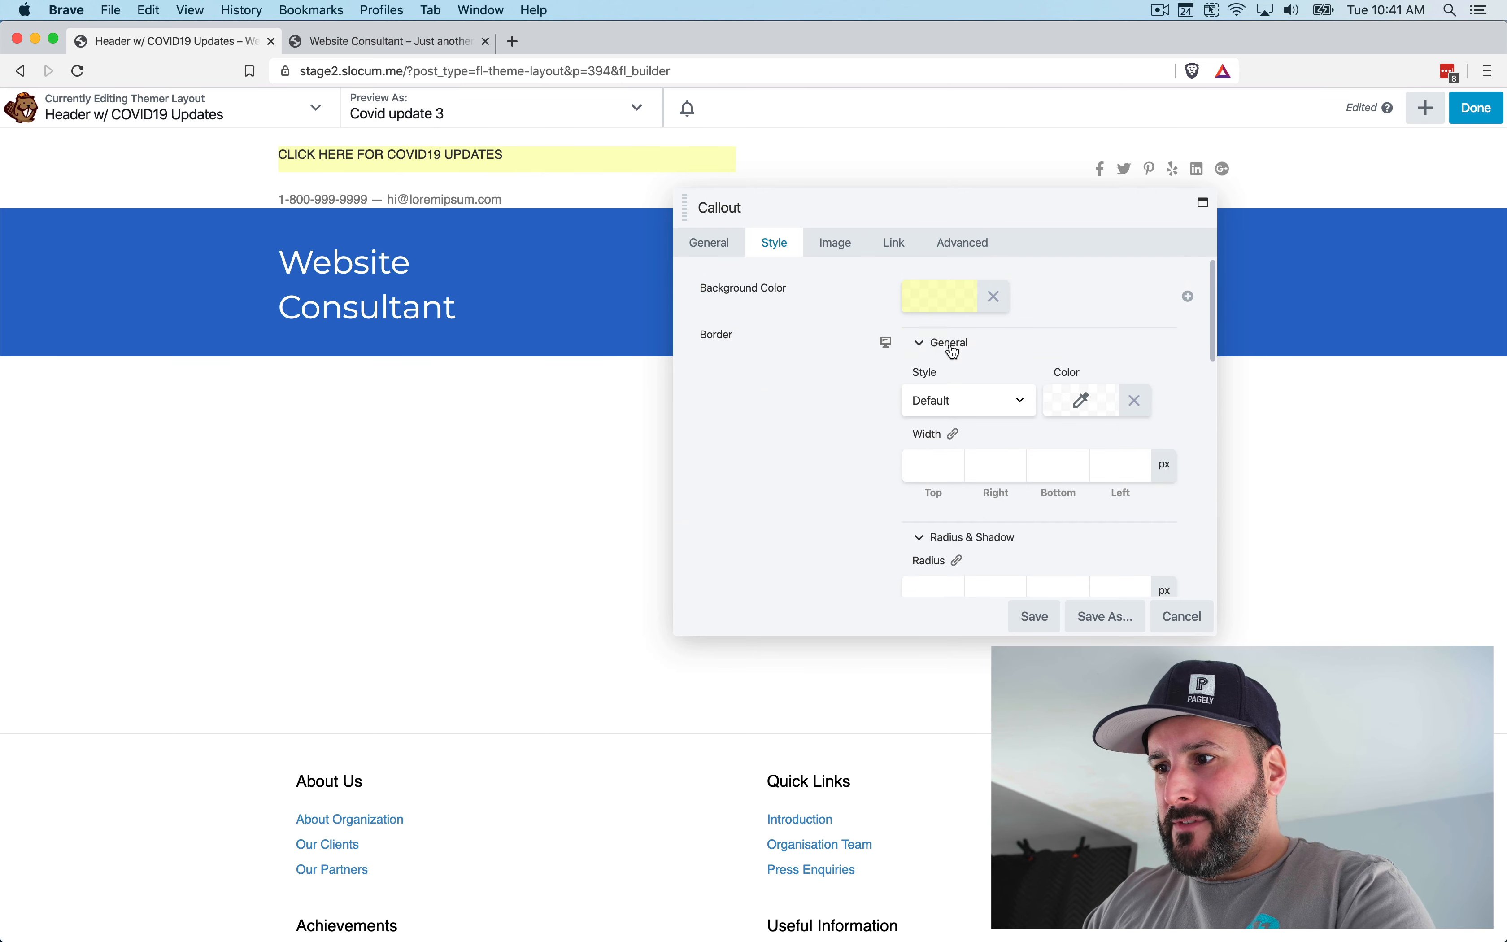
{"action": "left_click", "coordinate": [957, 400]}
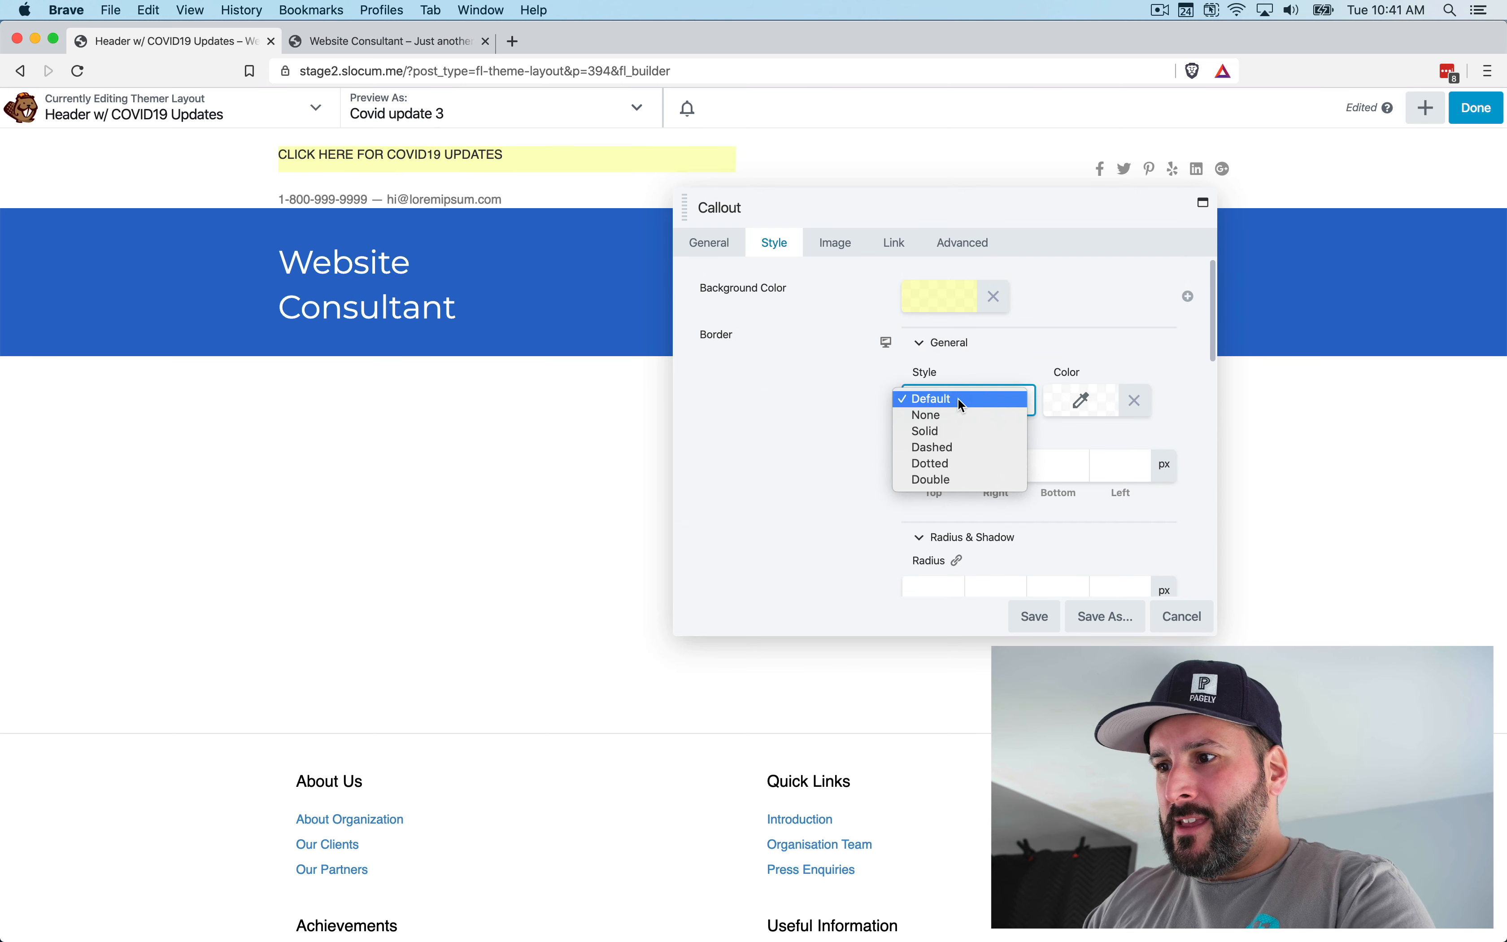
{"action": "left_click", "coordinate": [950, 446]}
{"action": "left_click", "coordinate": [1073, 405]}
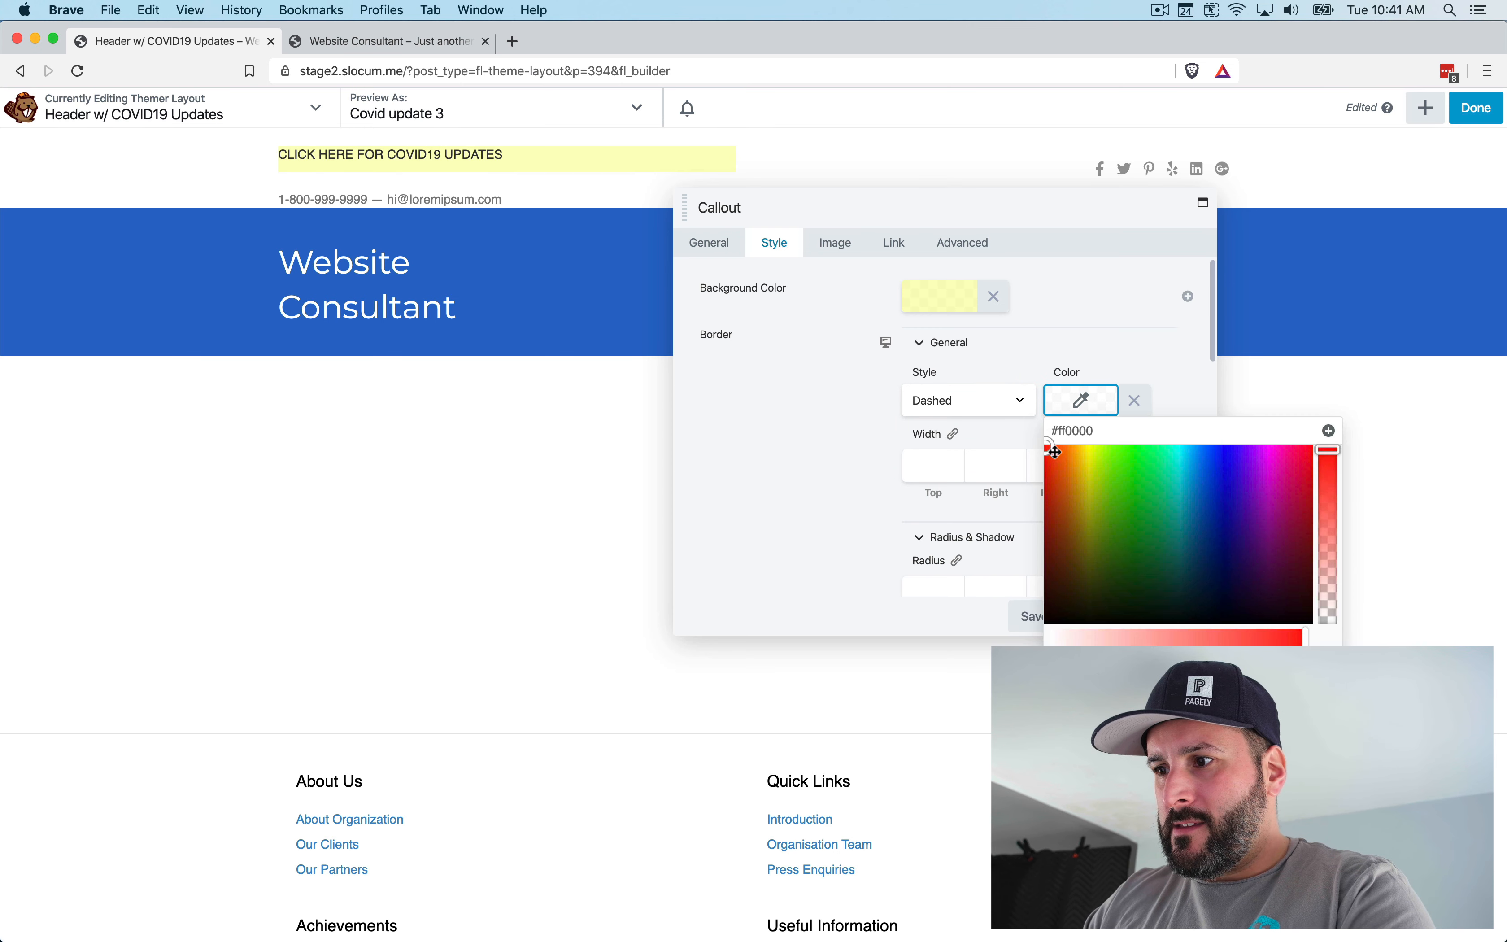
{"action": "left_click", "coordinate": [1056, 451]}
{"action": "left_click", "coordinate": [1165, 369]}
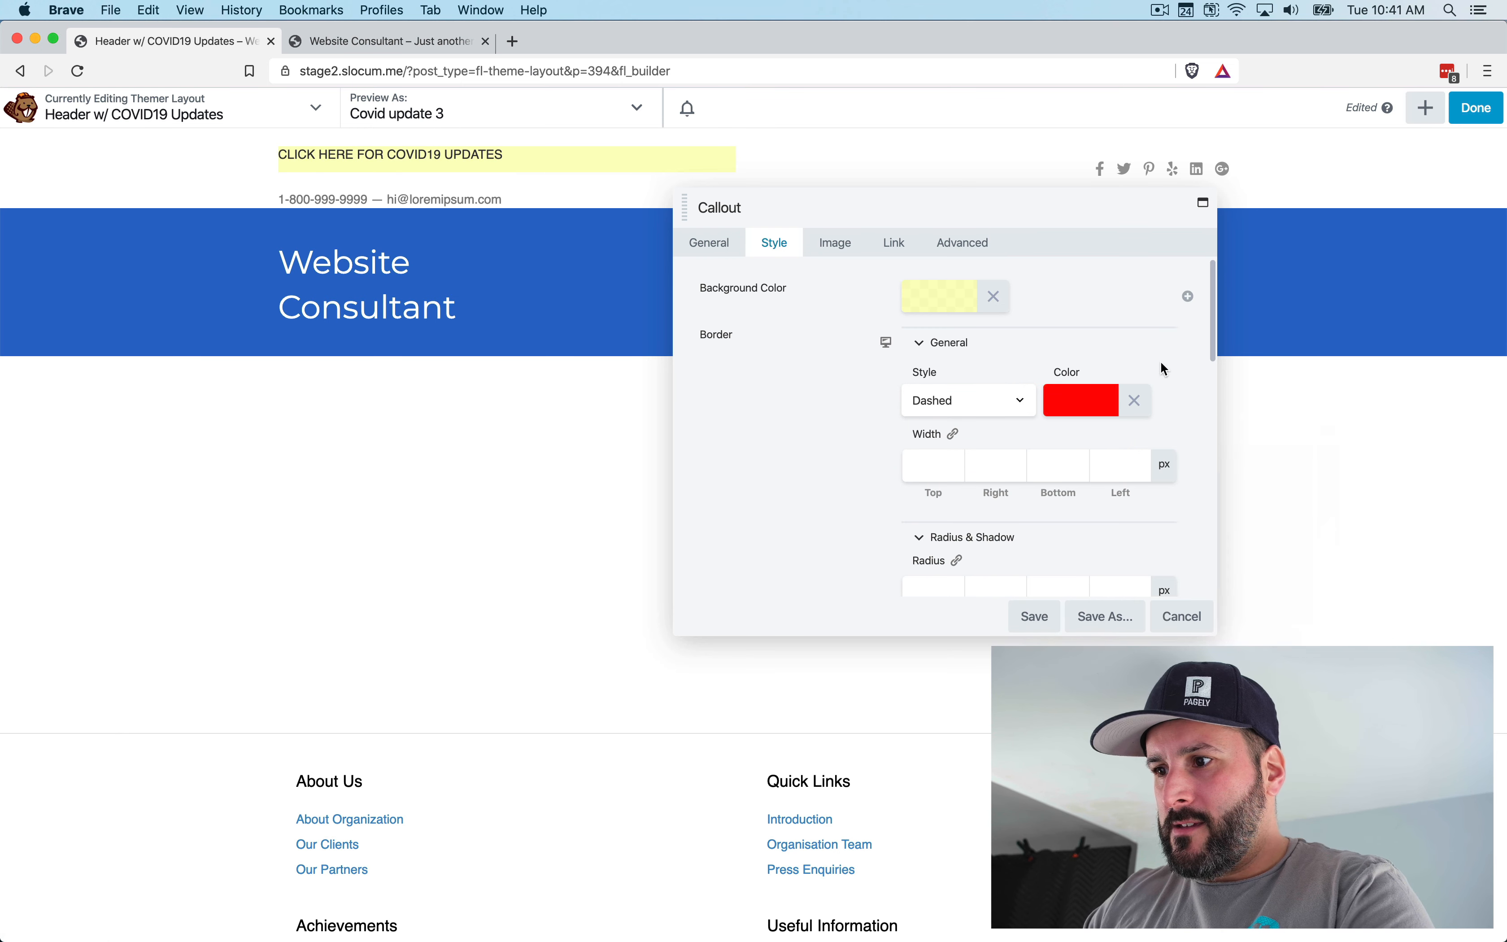
Link the callout's border width values and set all four sides to 2 px
{"action": "left_click", "coordinate": [958, 436]}
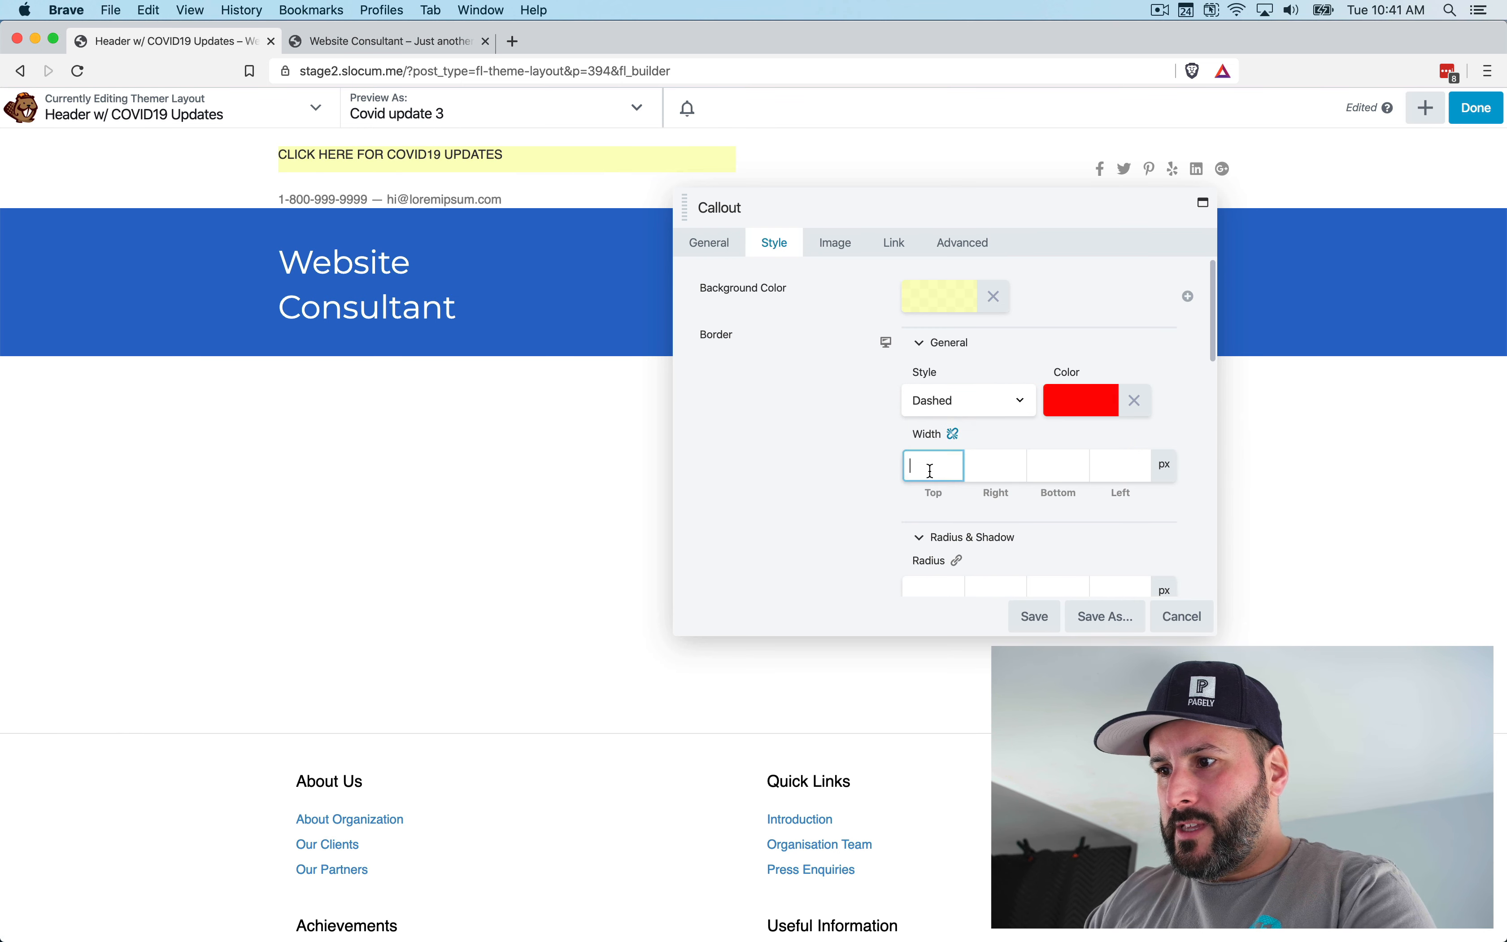
{"action": "left_click", "coordinate": [931, 471]}
{"action": "left_click_drag", "start_coordinate": [919, 523], "coordinate": [925, 523]}
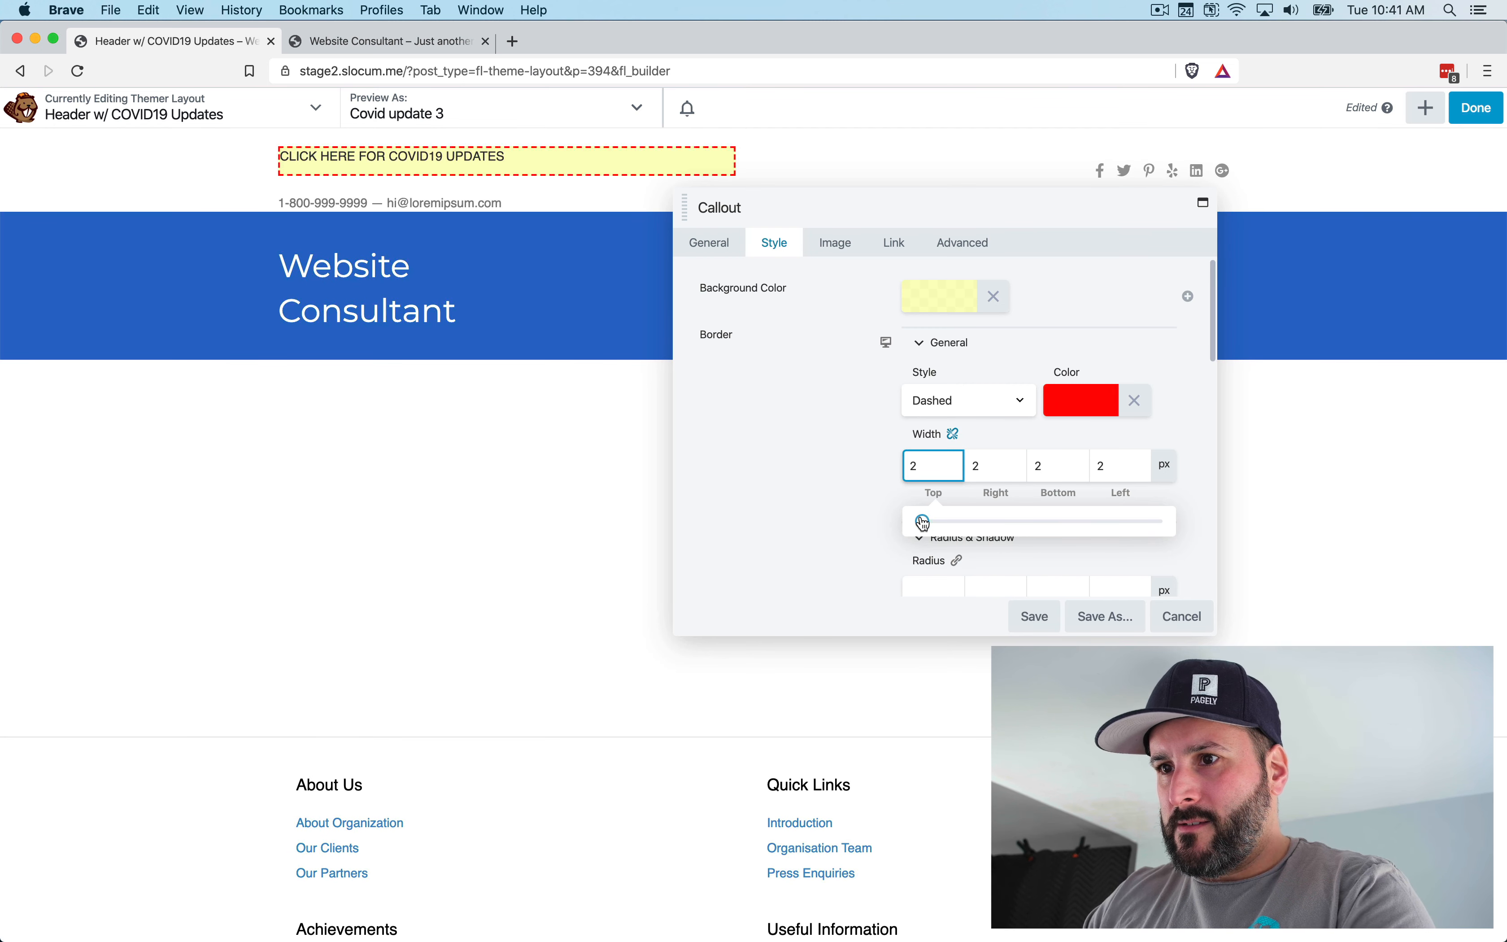
{"action": "left_click", "coordinate": [811, 488]}
Set the callout's content alignment to center
{"action": "scroll", "coordinate": [826, 501], "scroll_direction": "down", "scroll_amount": 3}
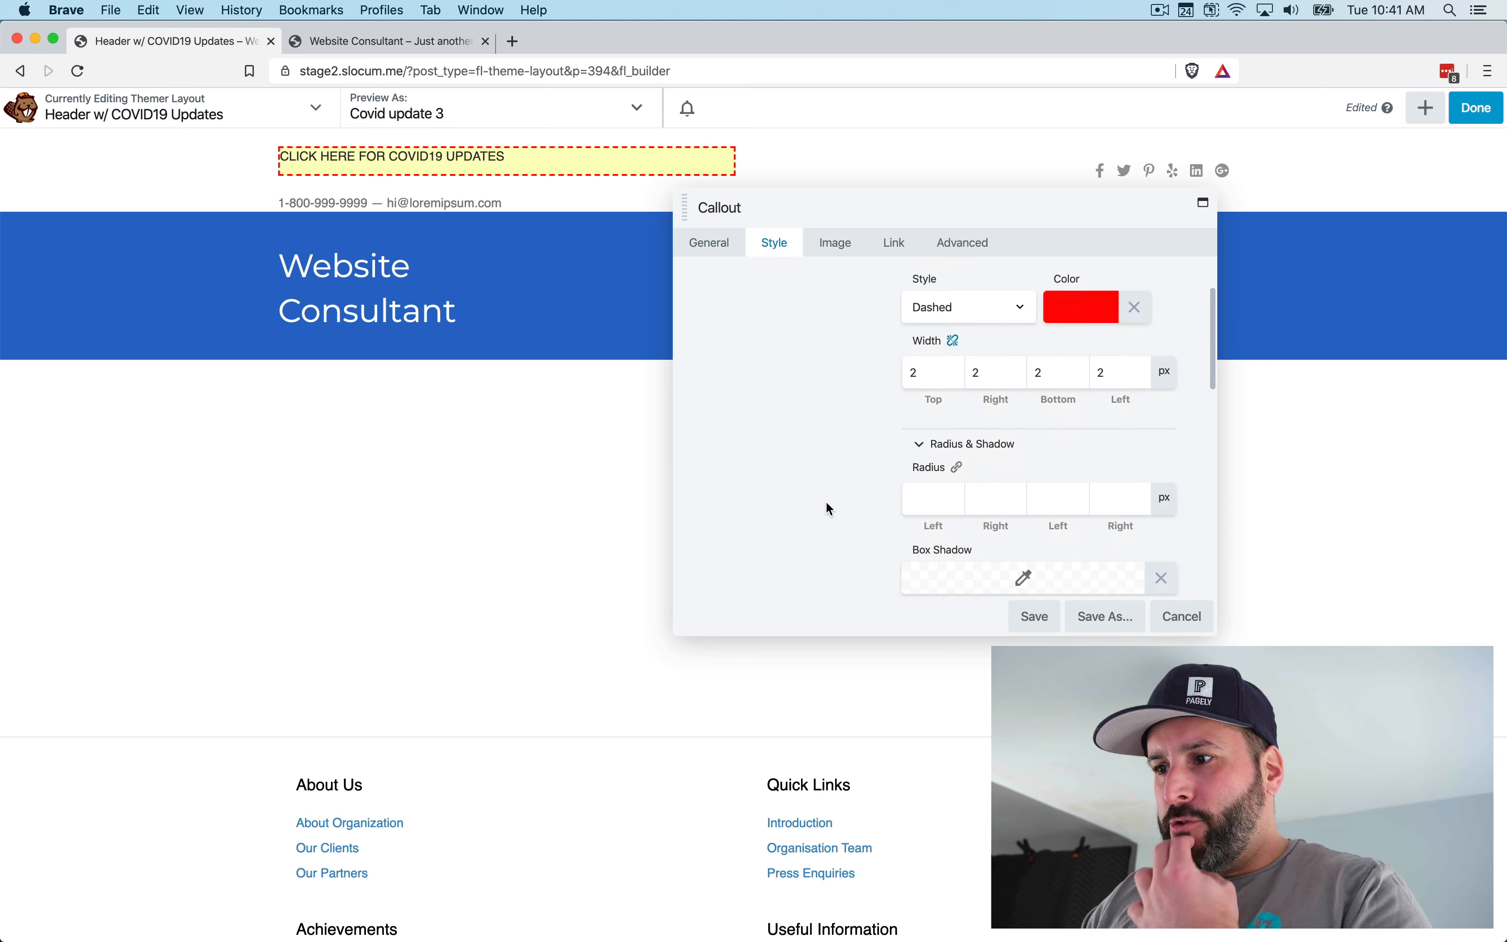
{"action": "scroll", "coordinate": [876, 458], "scroll_direction": "up", "scroll_amount": 2}
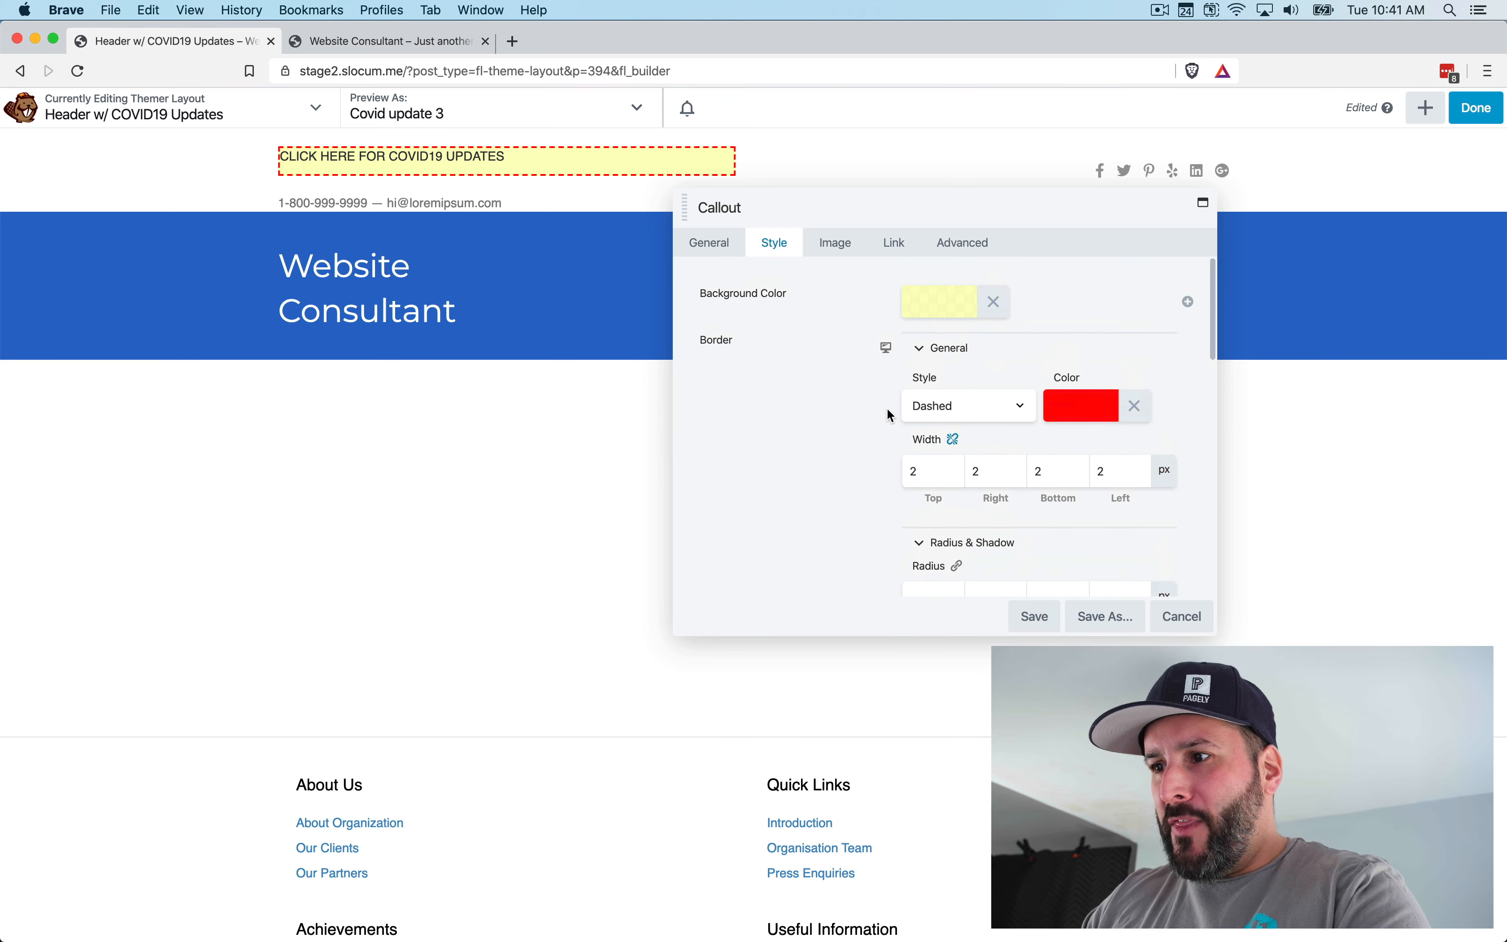
{"action": "scroll", "coordinate": [972, 505], "scroll_direction": "down", "scroll_amount": 5}
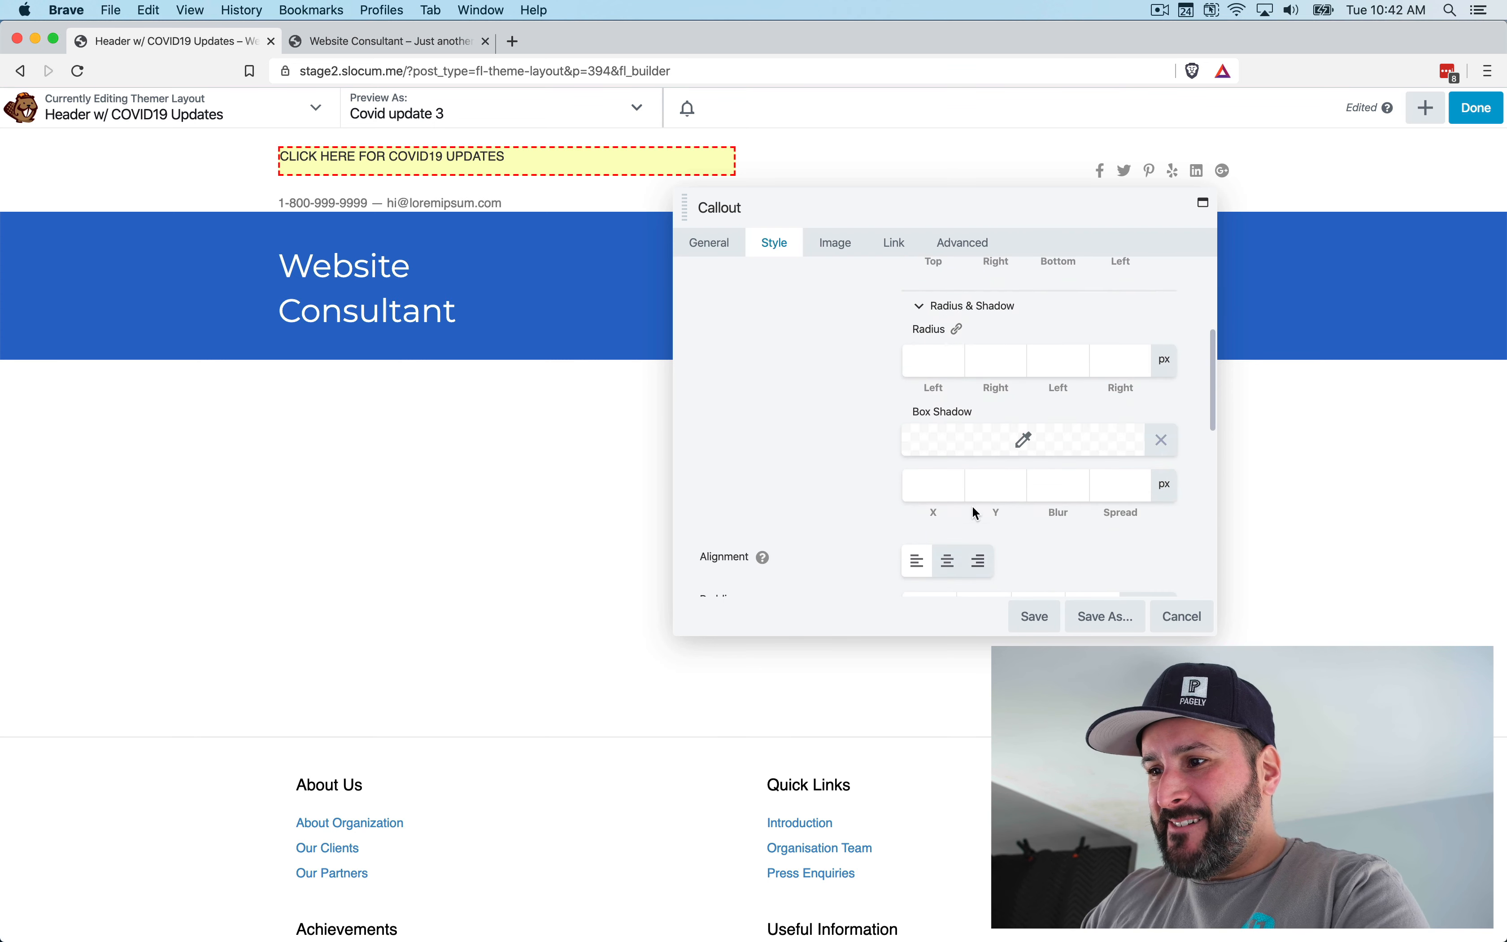
{"action": "left_click", "coordinate": [953, 430]}
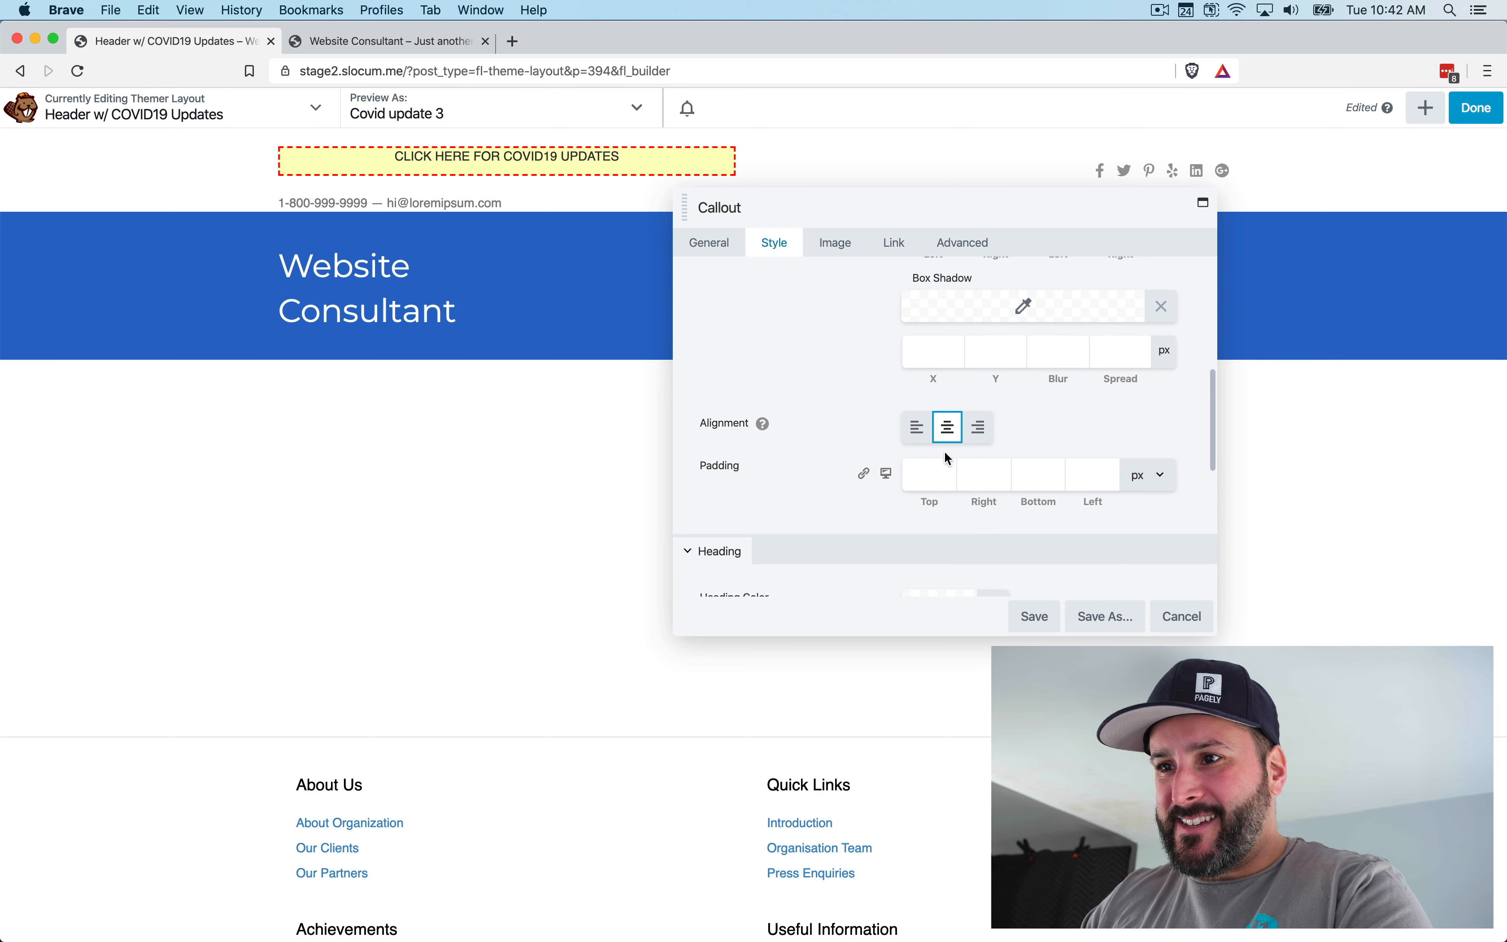
Set the callout's padding to 8 px on all sides, then unlink the values and raise the top padding to 21 px
{"action": "left_click", "coordinate": [867, 476]}
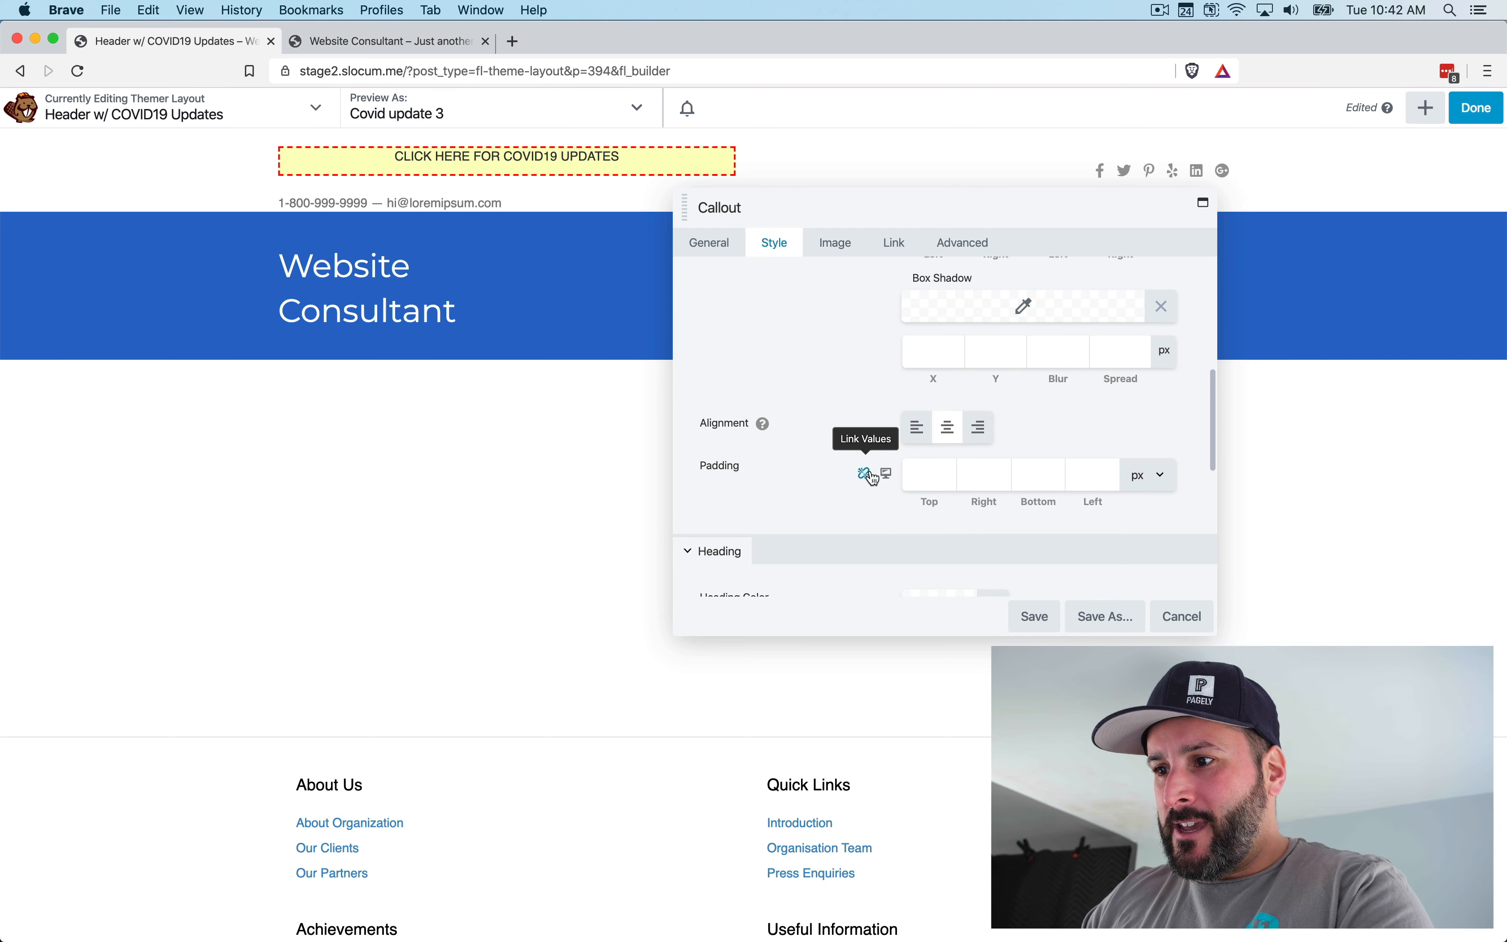
{"action": "left_click", "coordinate": [929, 477]}
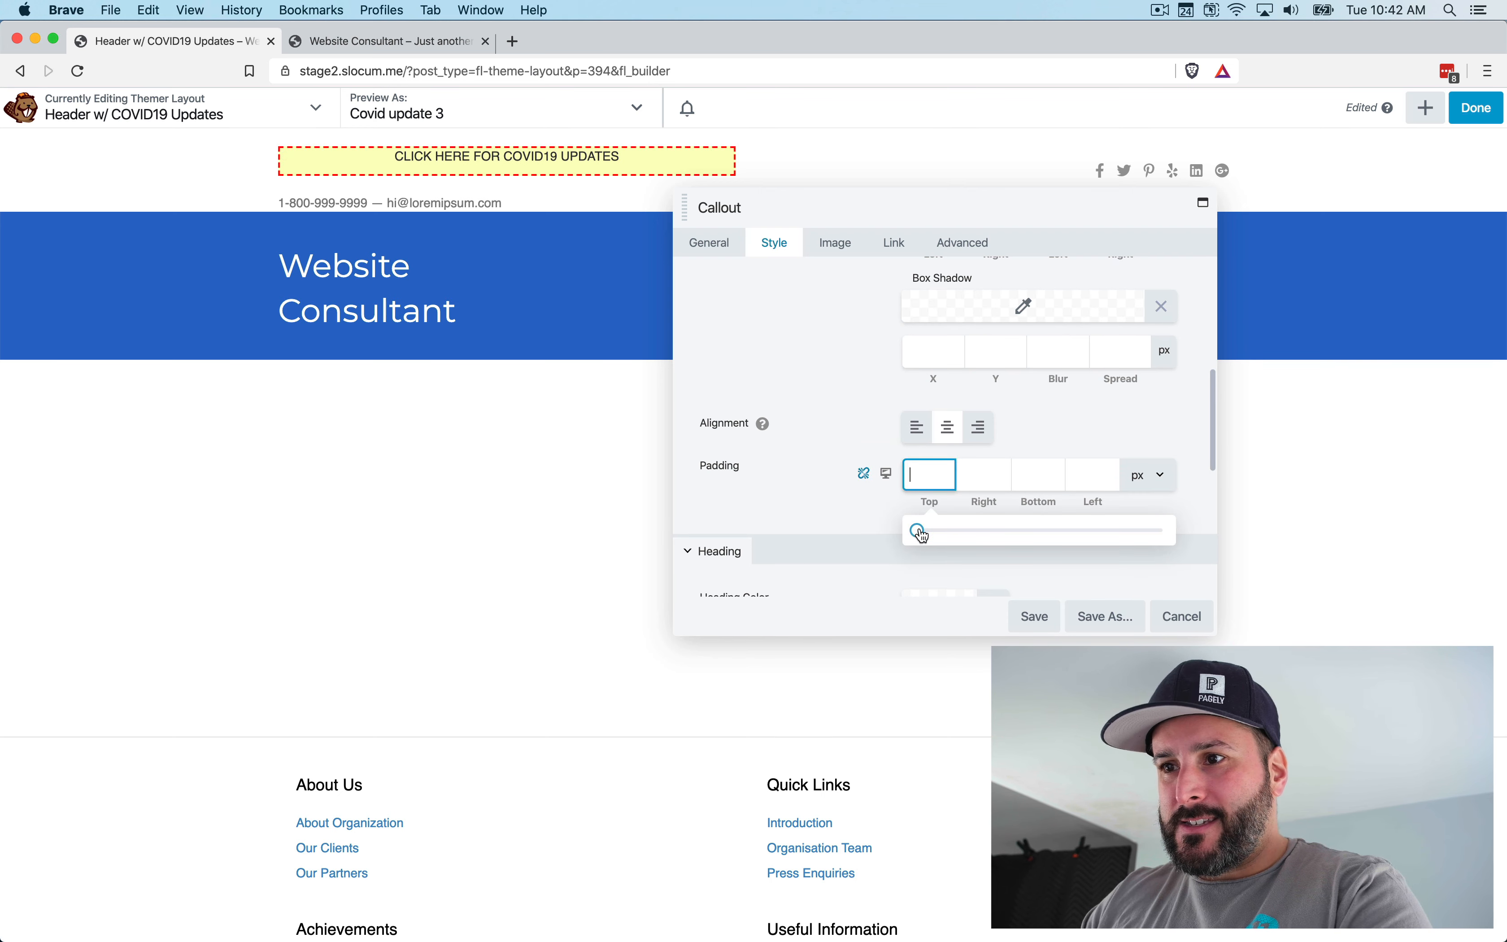
{"action": "left_click_drag", "start_coordinate": [923, 535], "coordinate": [941, 535]}
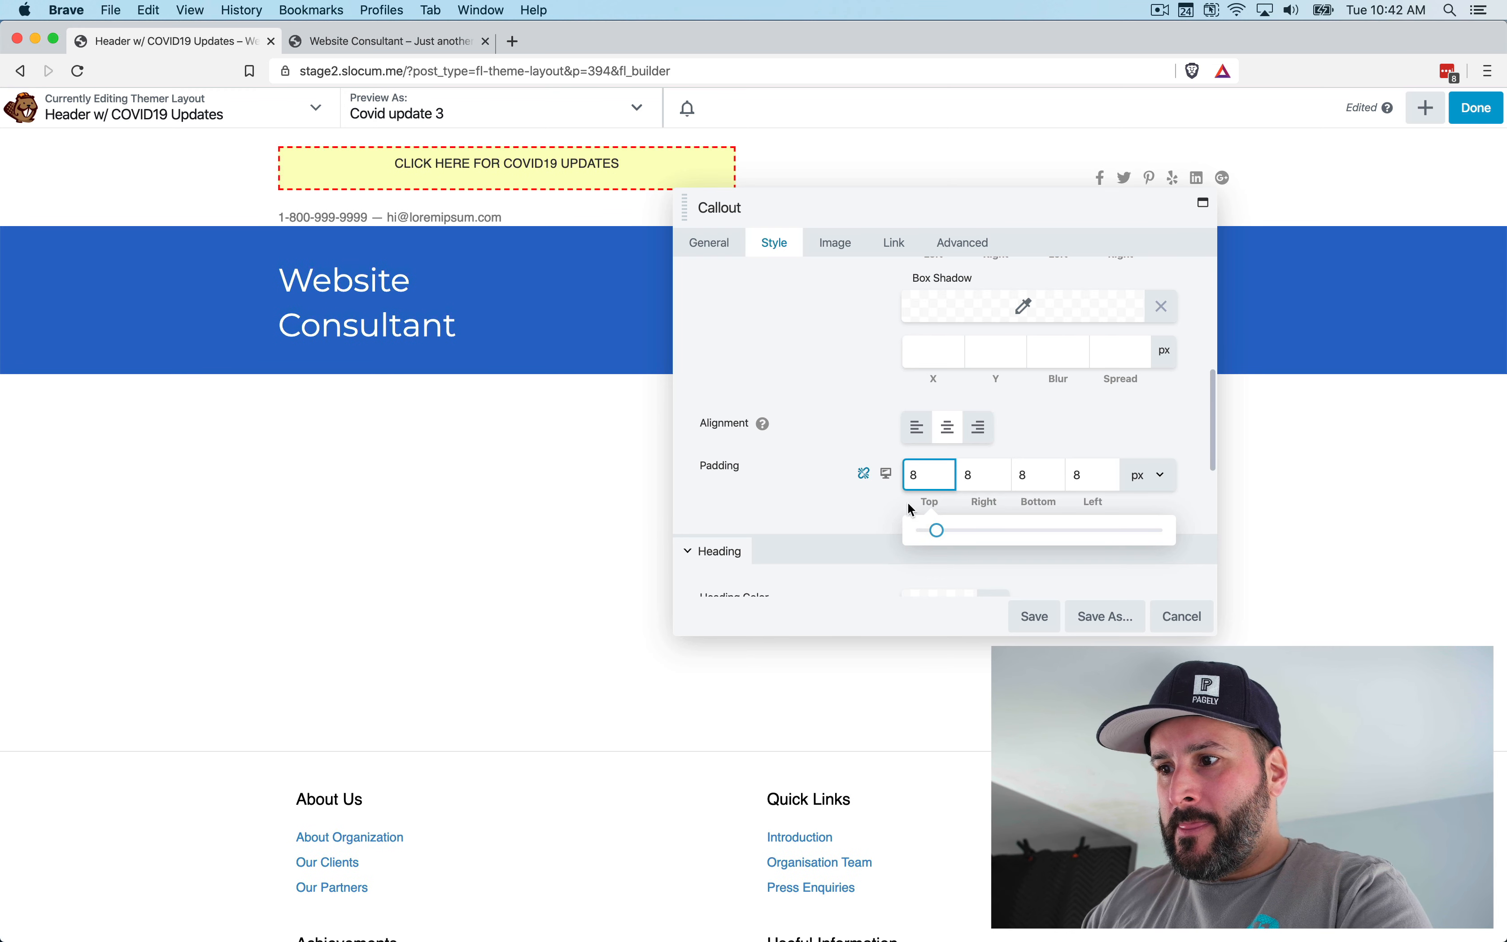
{"action": "left_click", "coordinate": [867, 476]}
{"action": "left_click", "coordinate": [930, 485]}
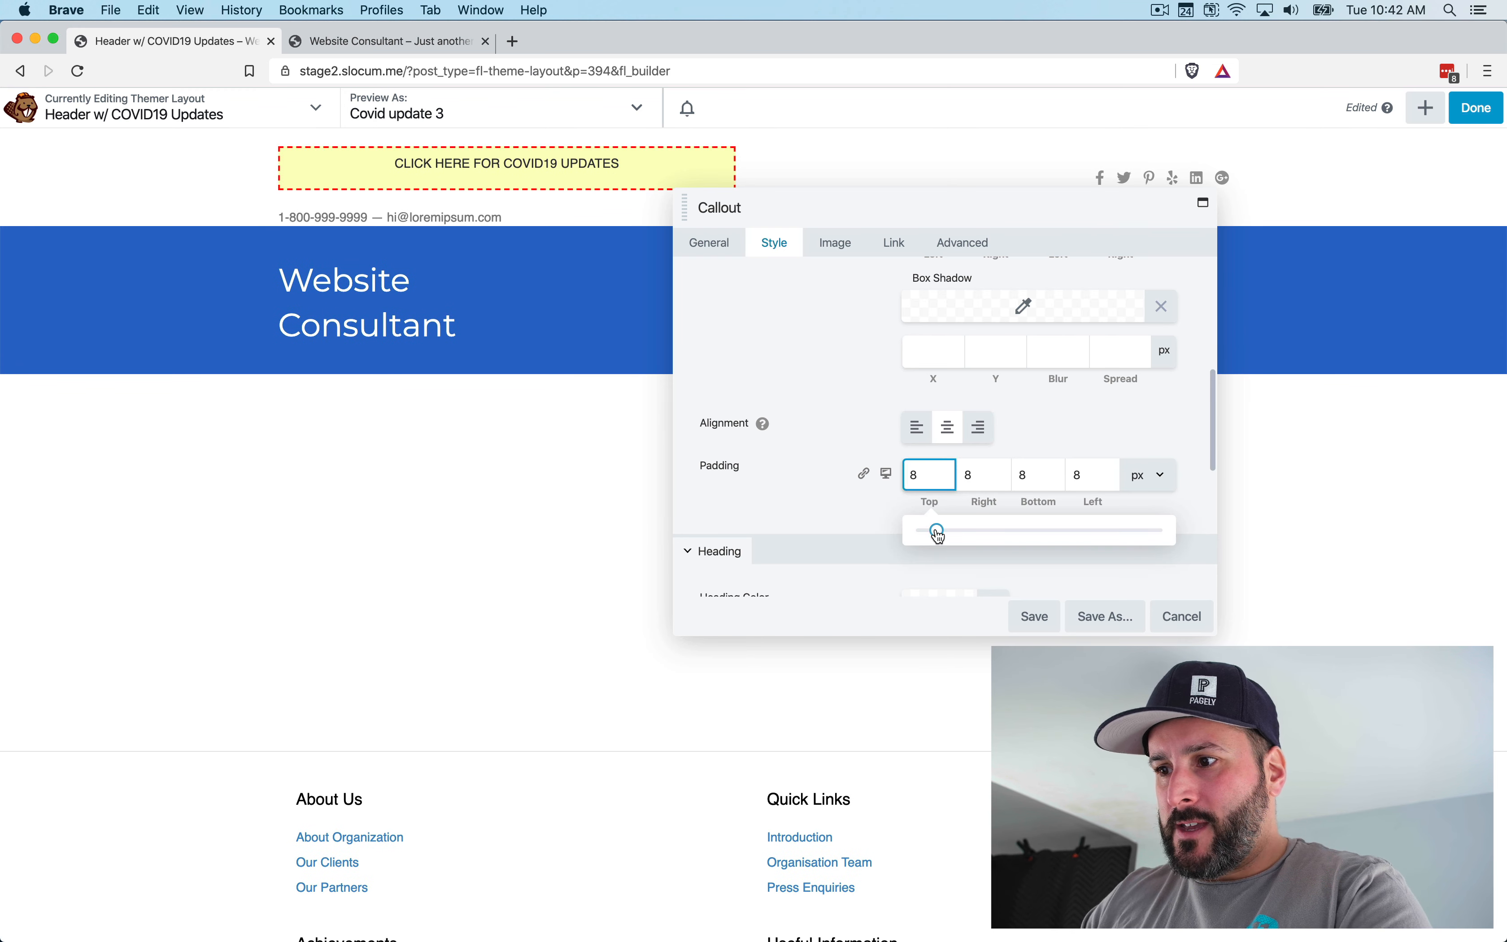
{"action": "left_click_drag", "start_coordinate": [940, 535], "coordinate": [975, 534]}
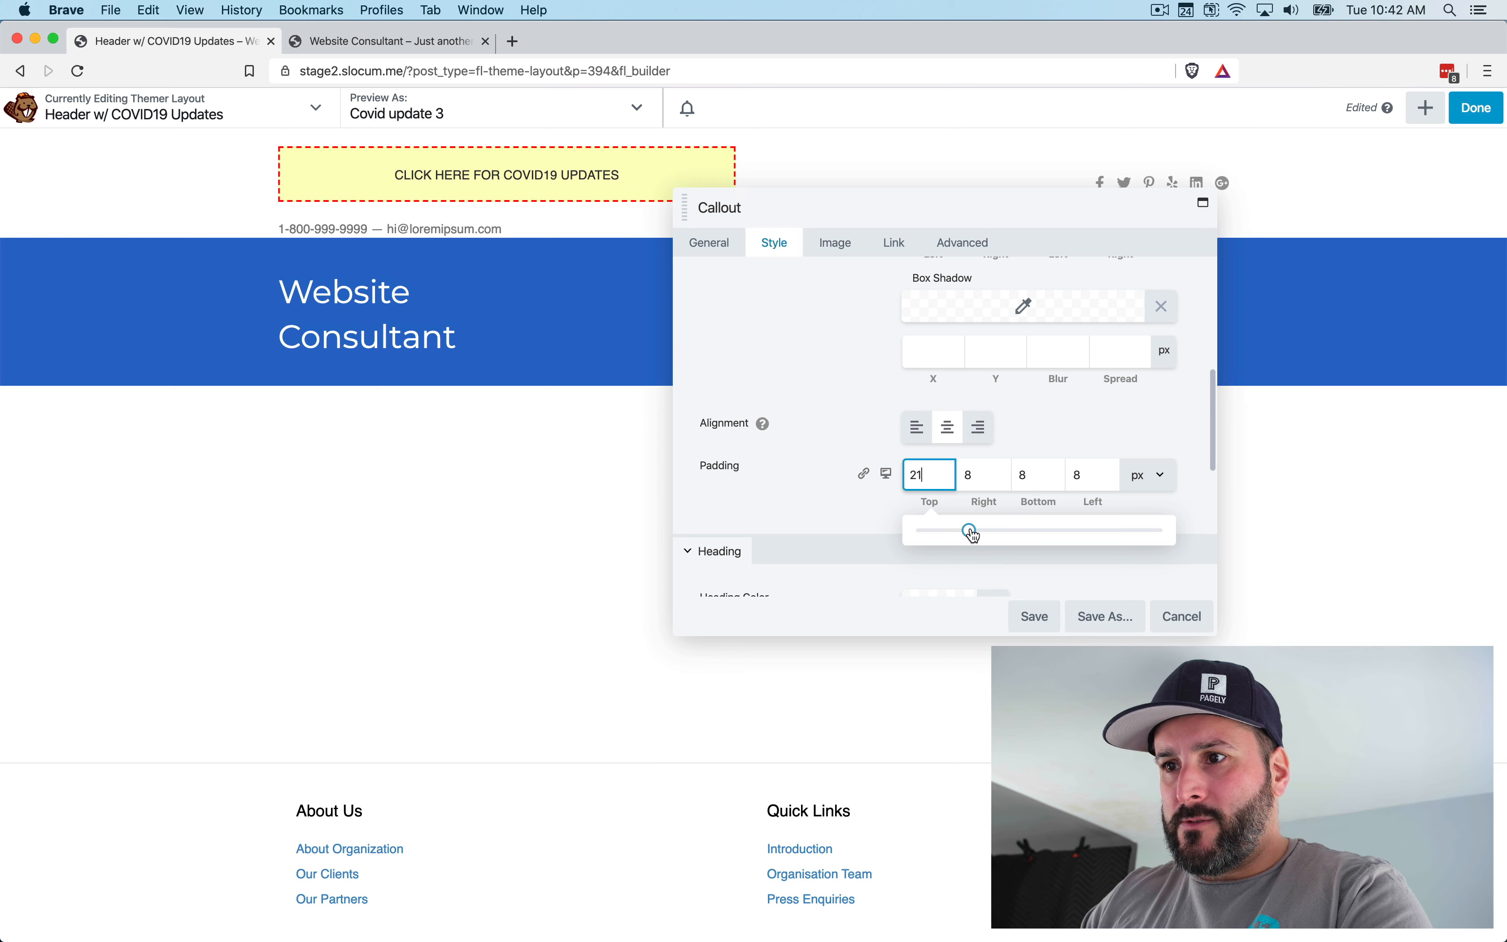
{"action": "left_click", "coordinate": [838, 513]}
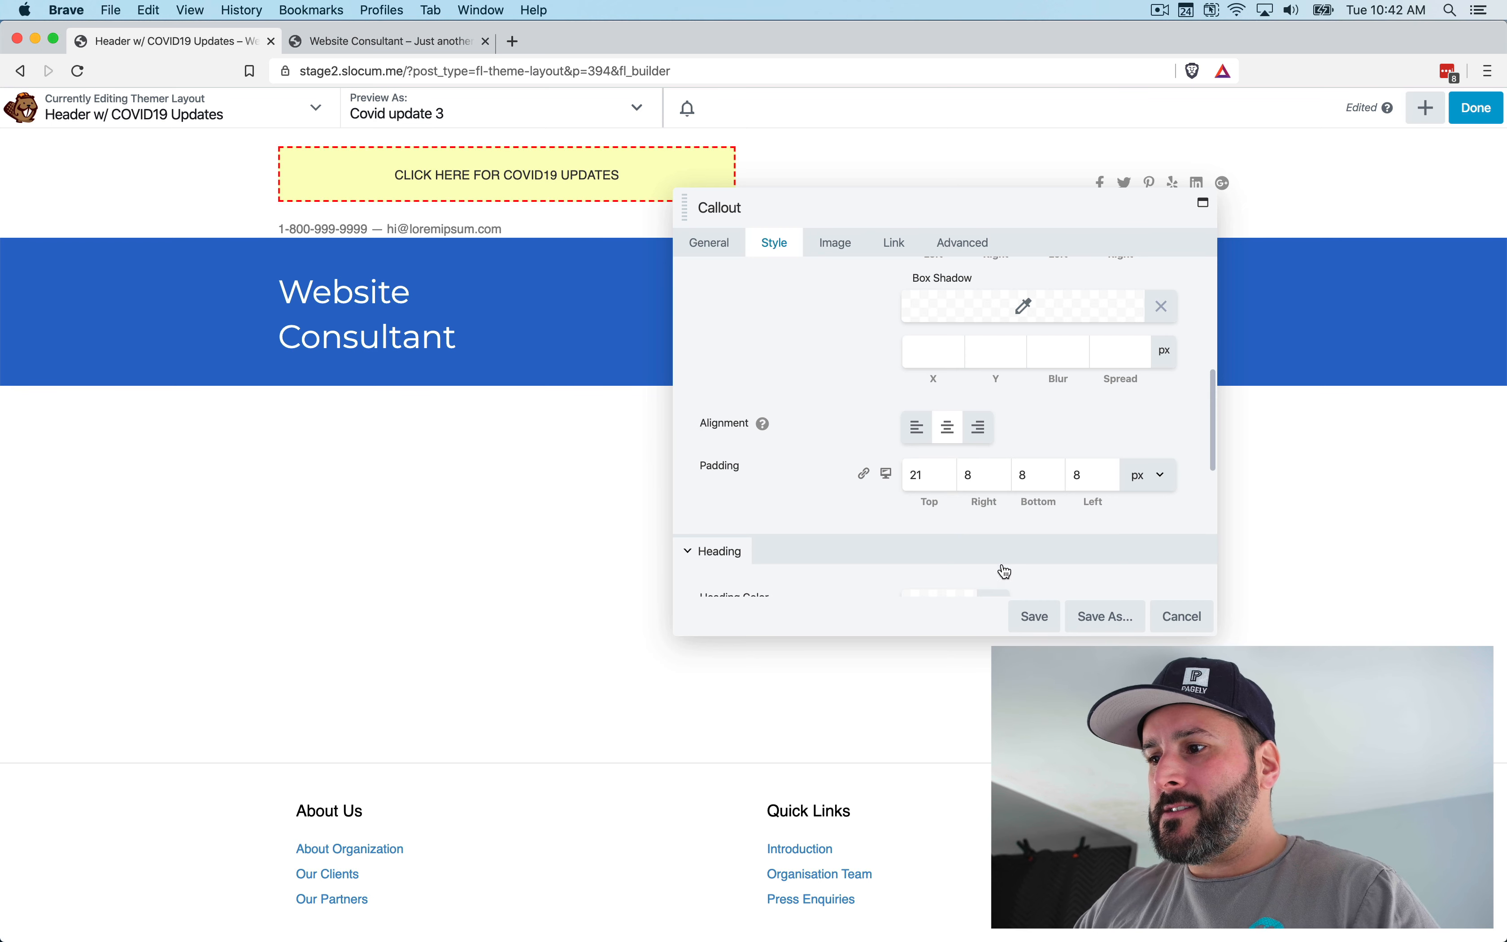
Save the callout settings and delete the contact details module beneath the callout
{"action": "left_click", "coordinate": [1045, 628]}
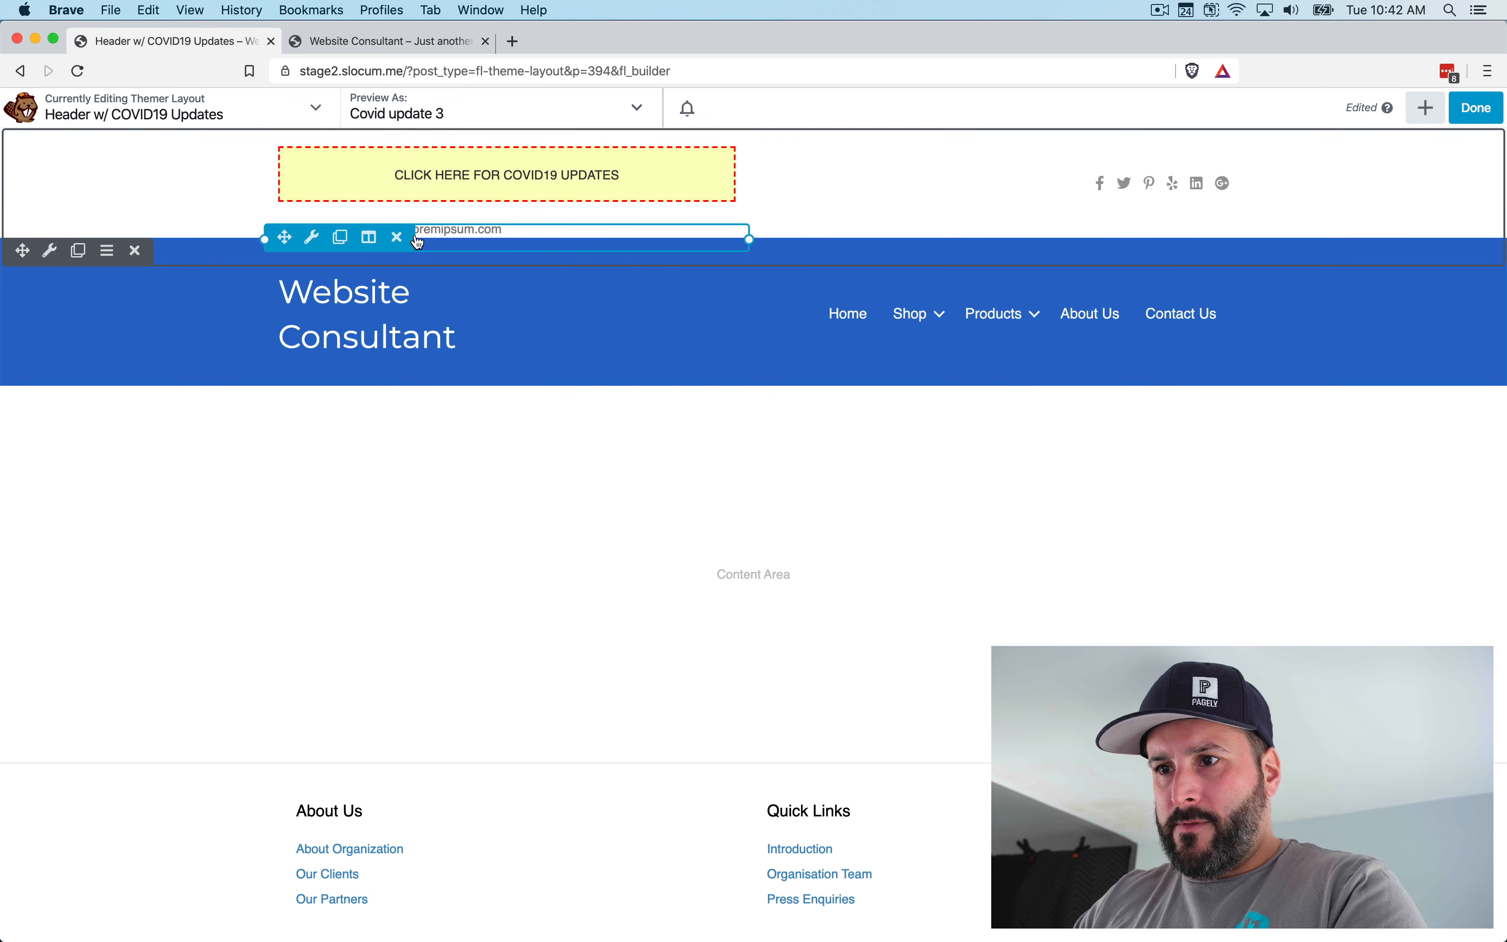
{"action": "left_click", "coordinate": [398, 238]}
{"action": "left_click", "coordinate": [894, 176]}
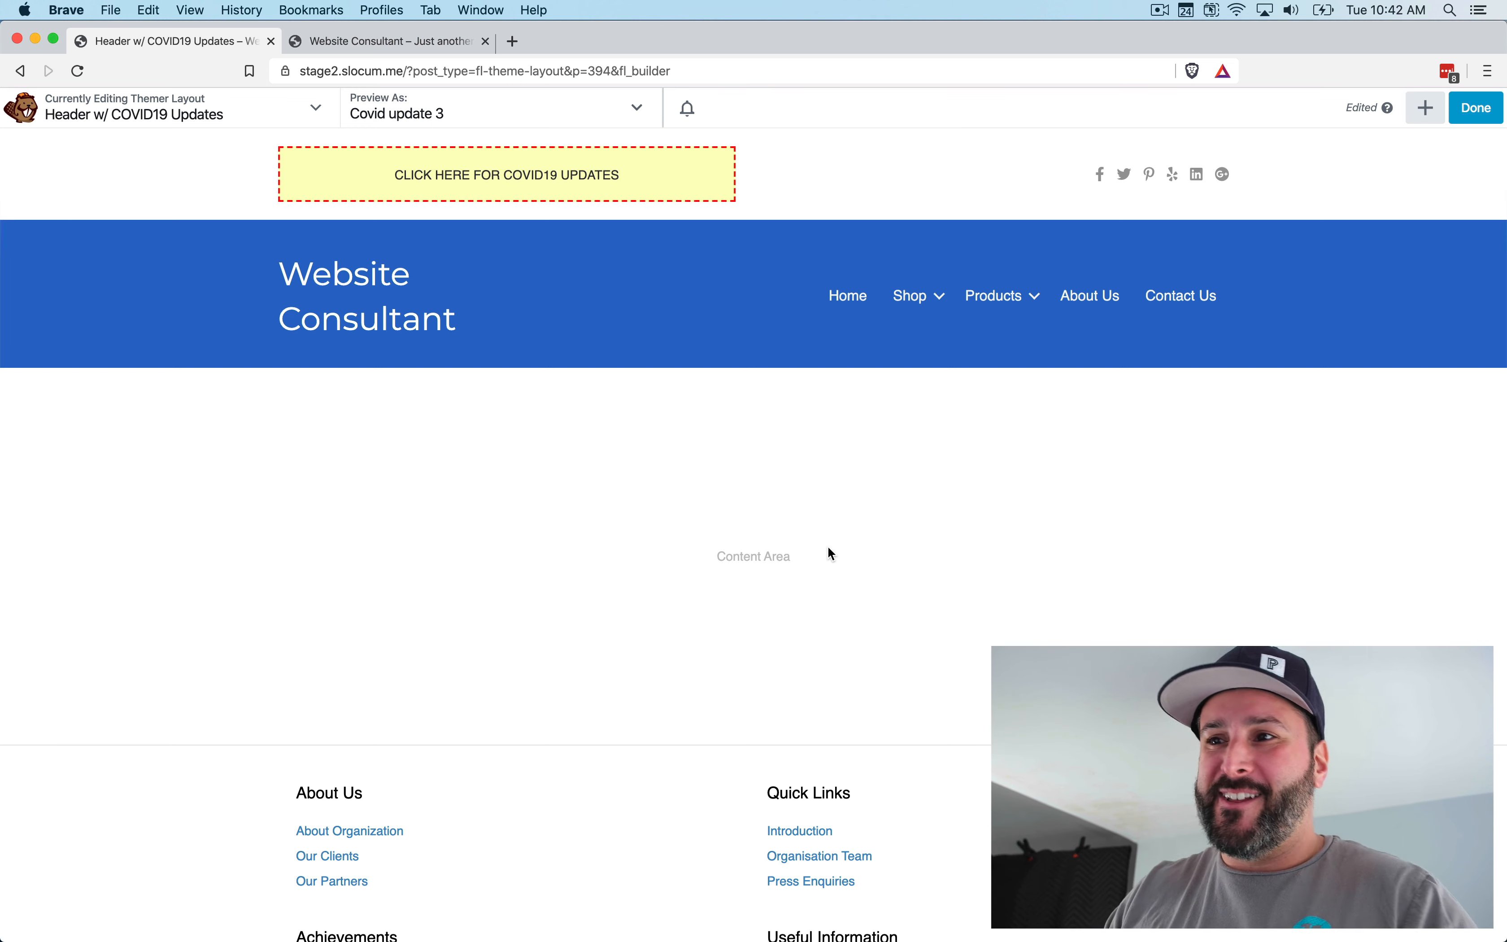
{"action": "mouse_move", "coordinate": [694, 173]}
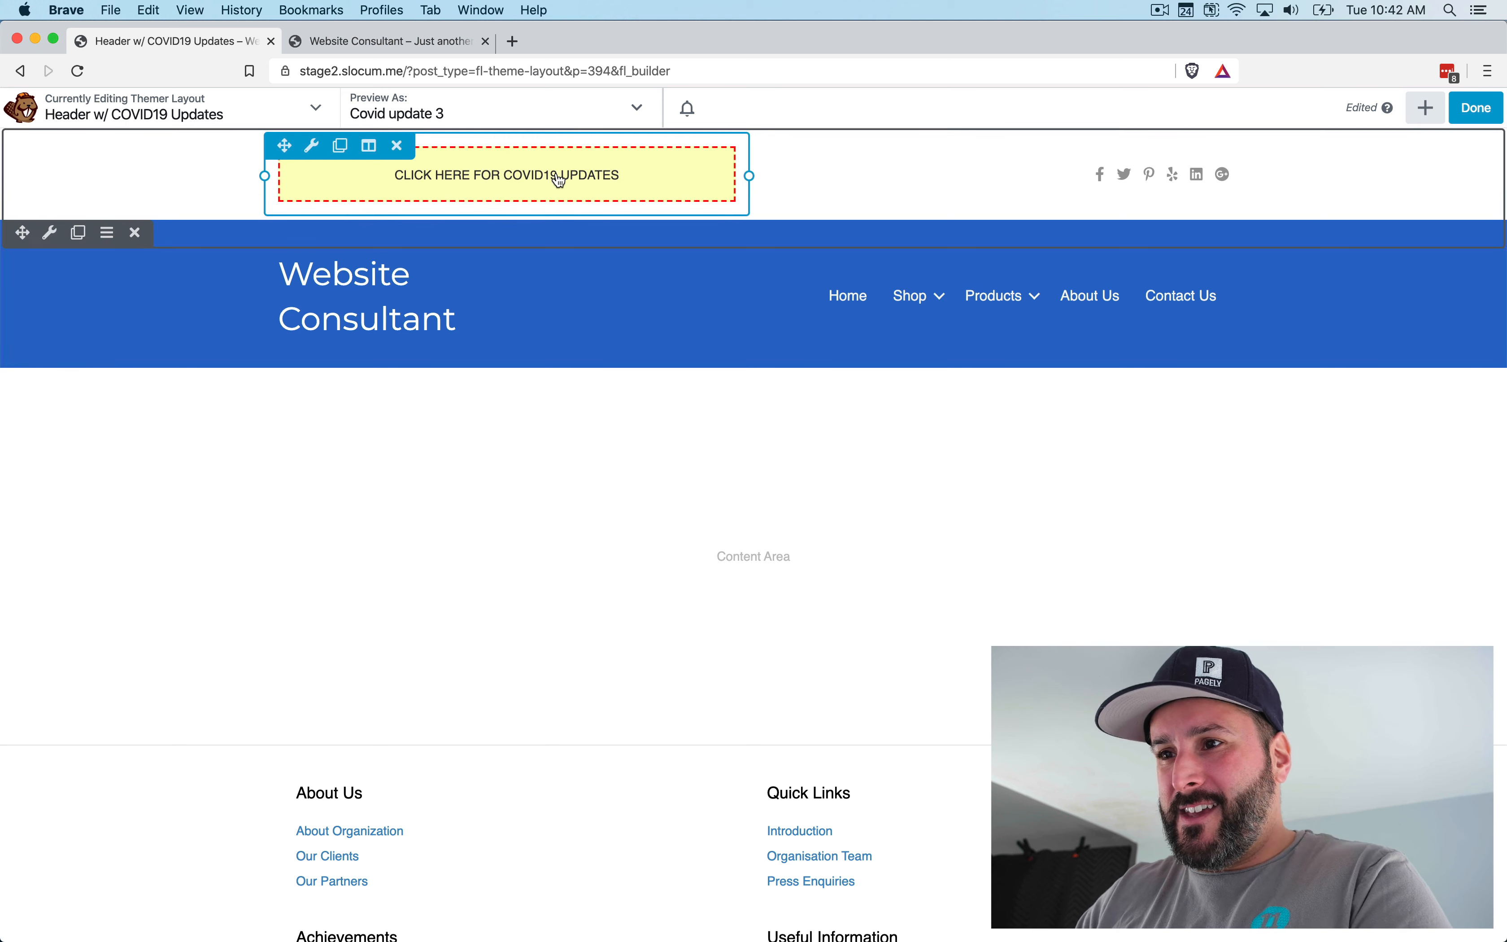
{"action": "left_click", "coordinate": [312, 147]}
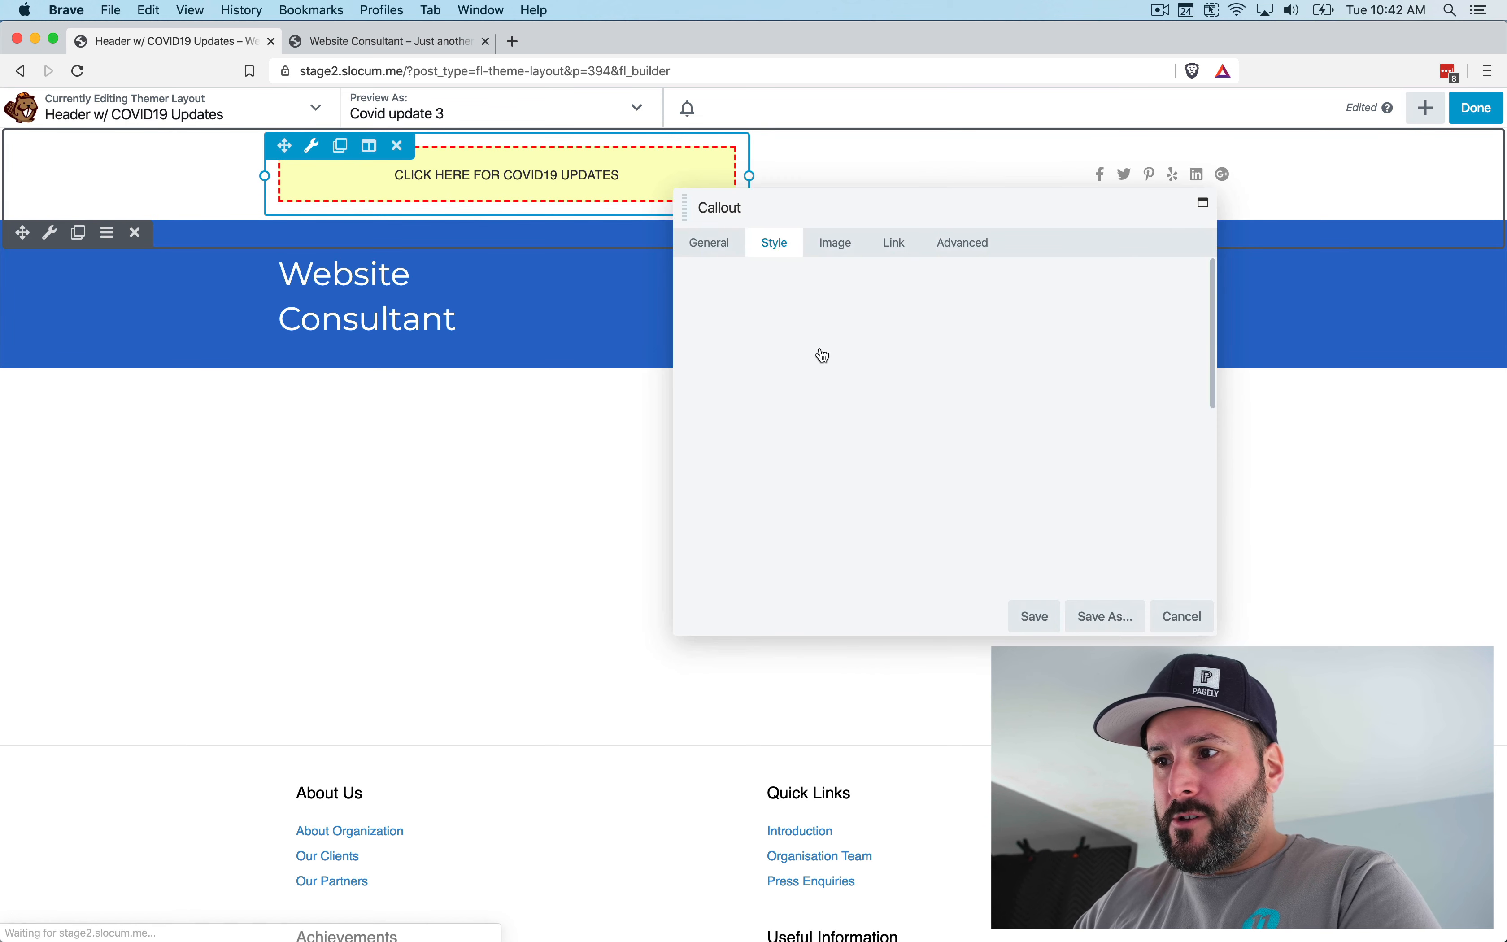
{"action": "left_click", "coordinate": [892, 253]}
{"action": "left_click", "coordinate": [1006, 300]}
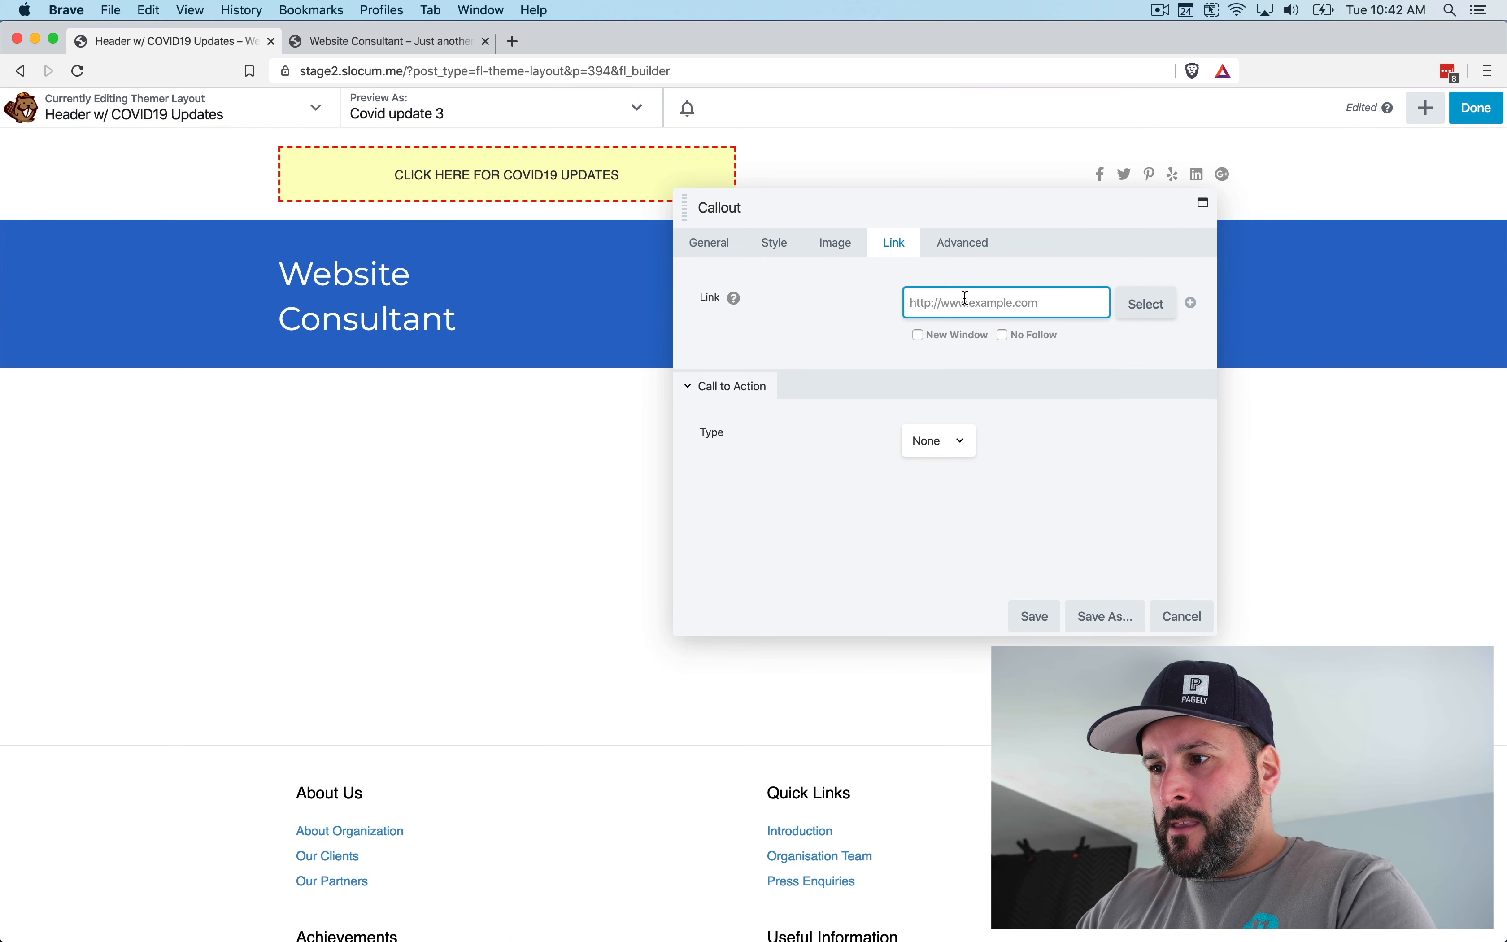
{"action": "key", "text": "super+v"}
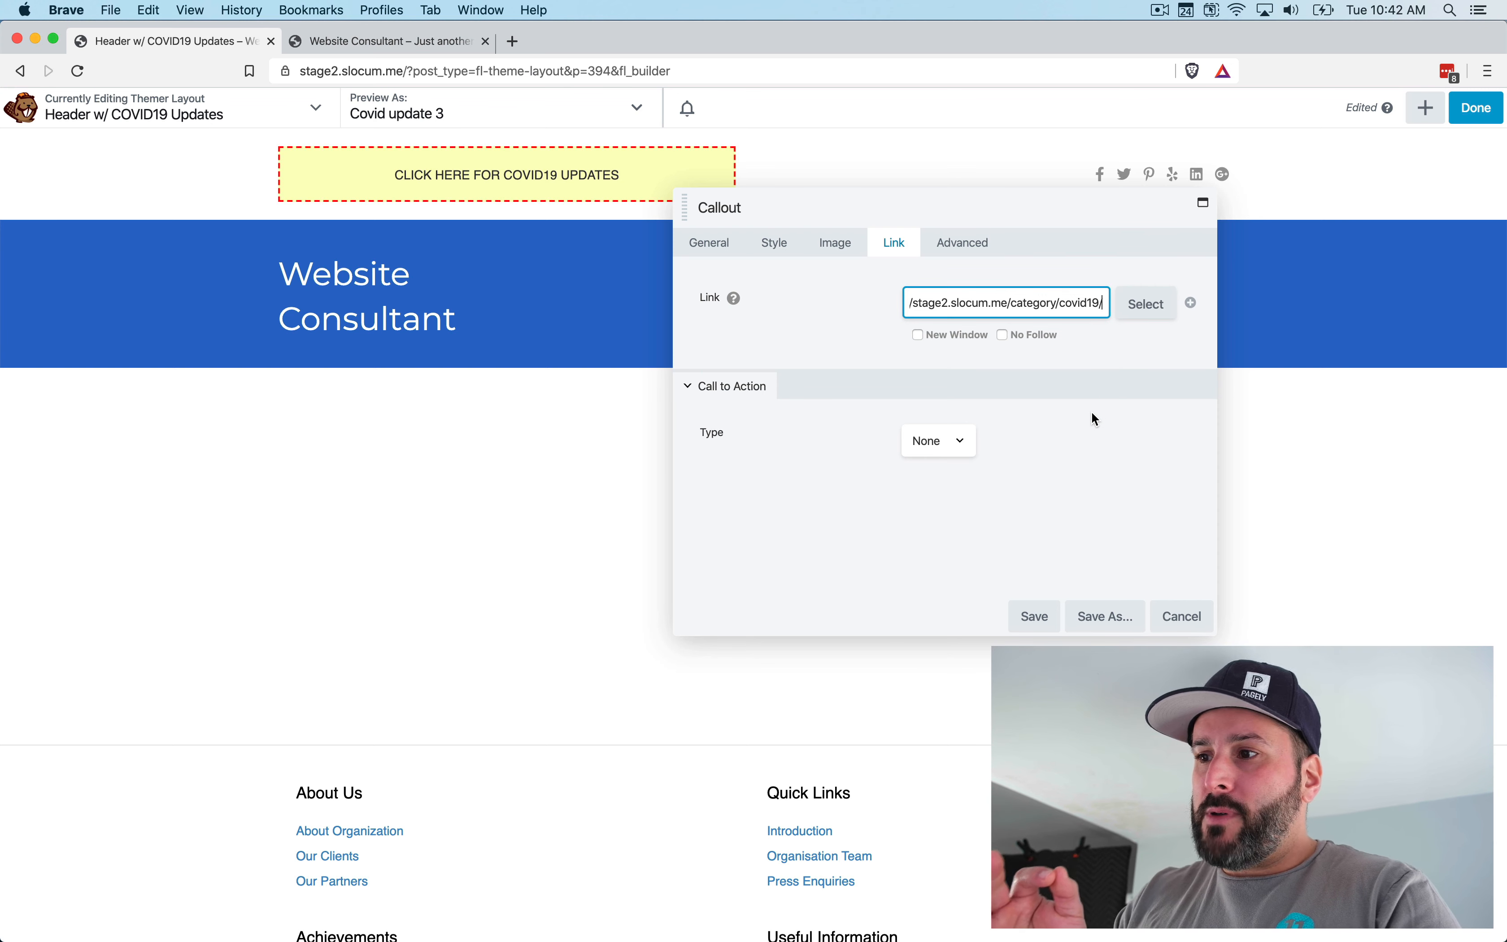
{"action": "left_click", "coordinate": [1141, 305]}
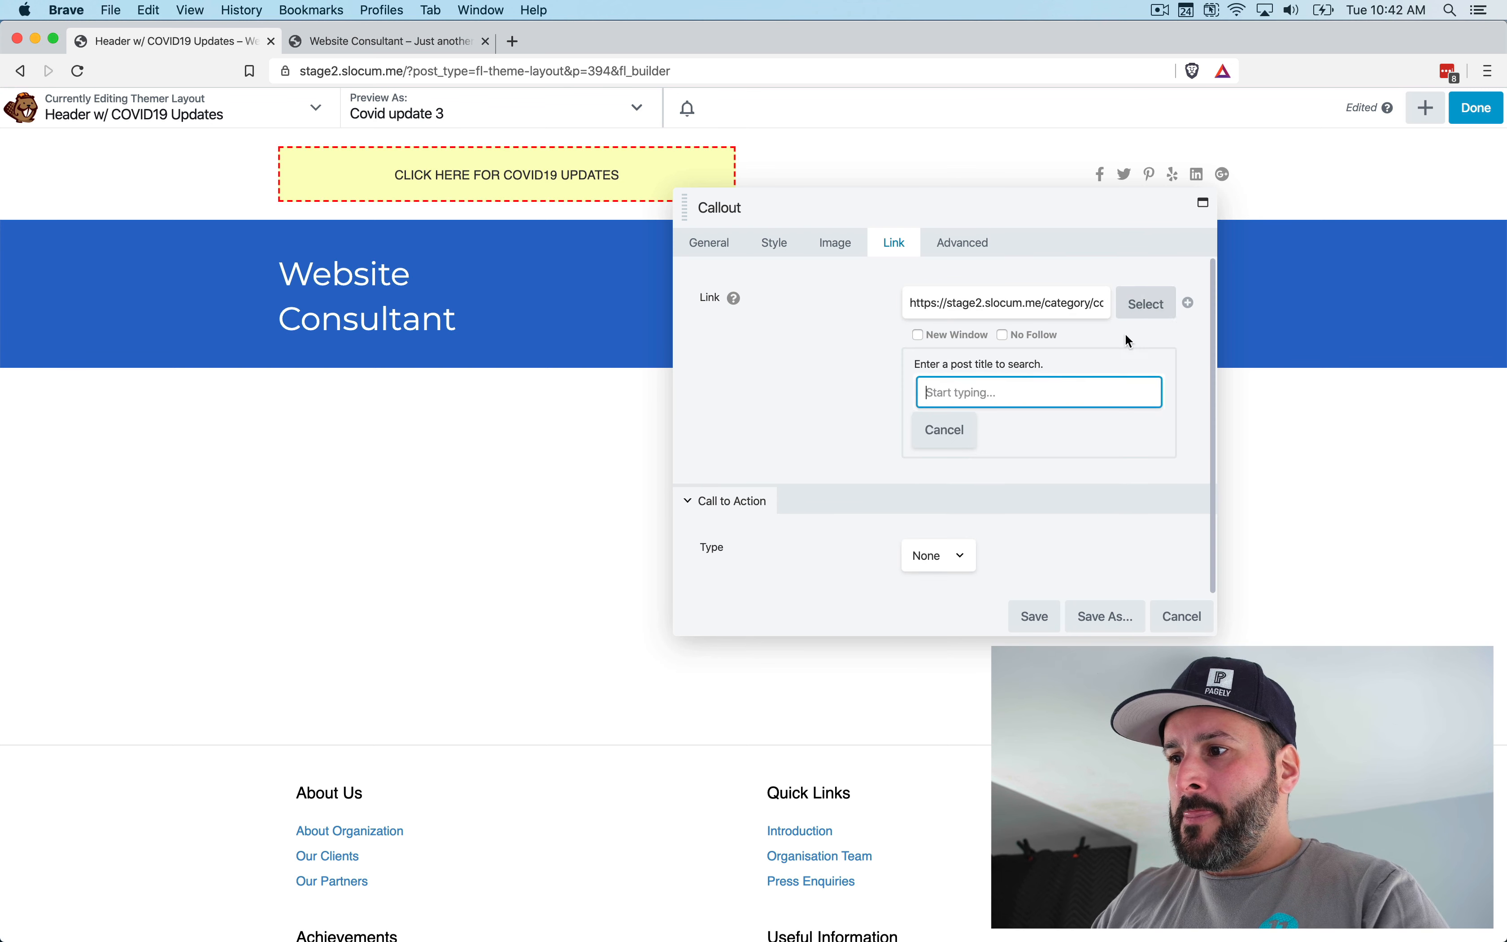
{"action": "left_click", "coordinate": [944, 430]}
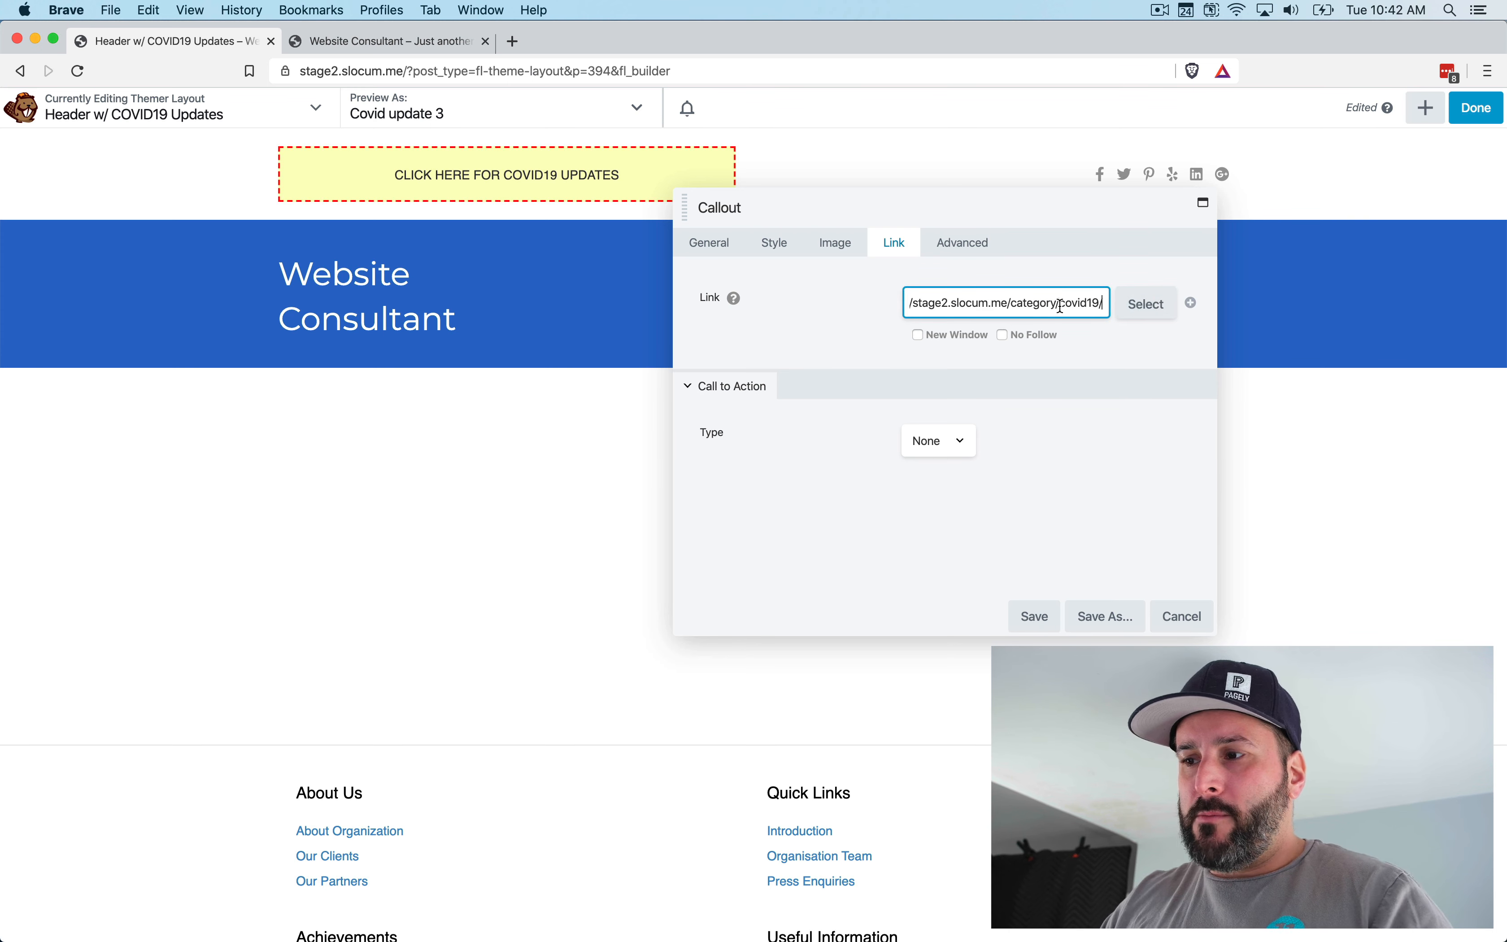
{"action": "left_click", "coordinate": [1033, 616]}
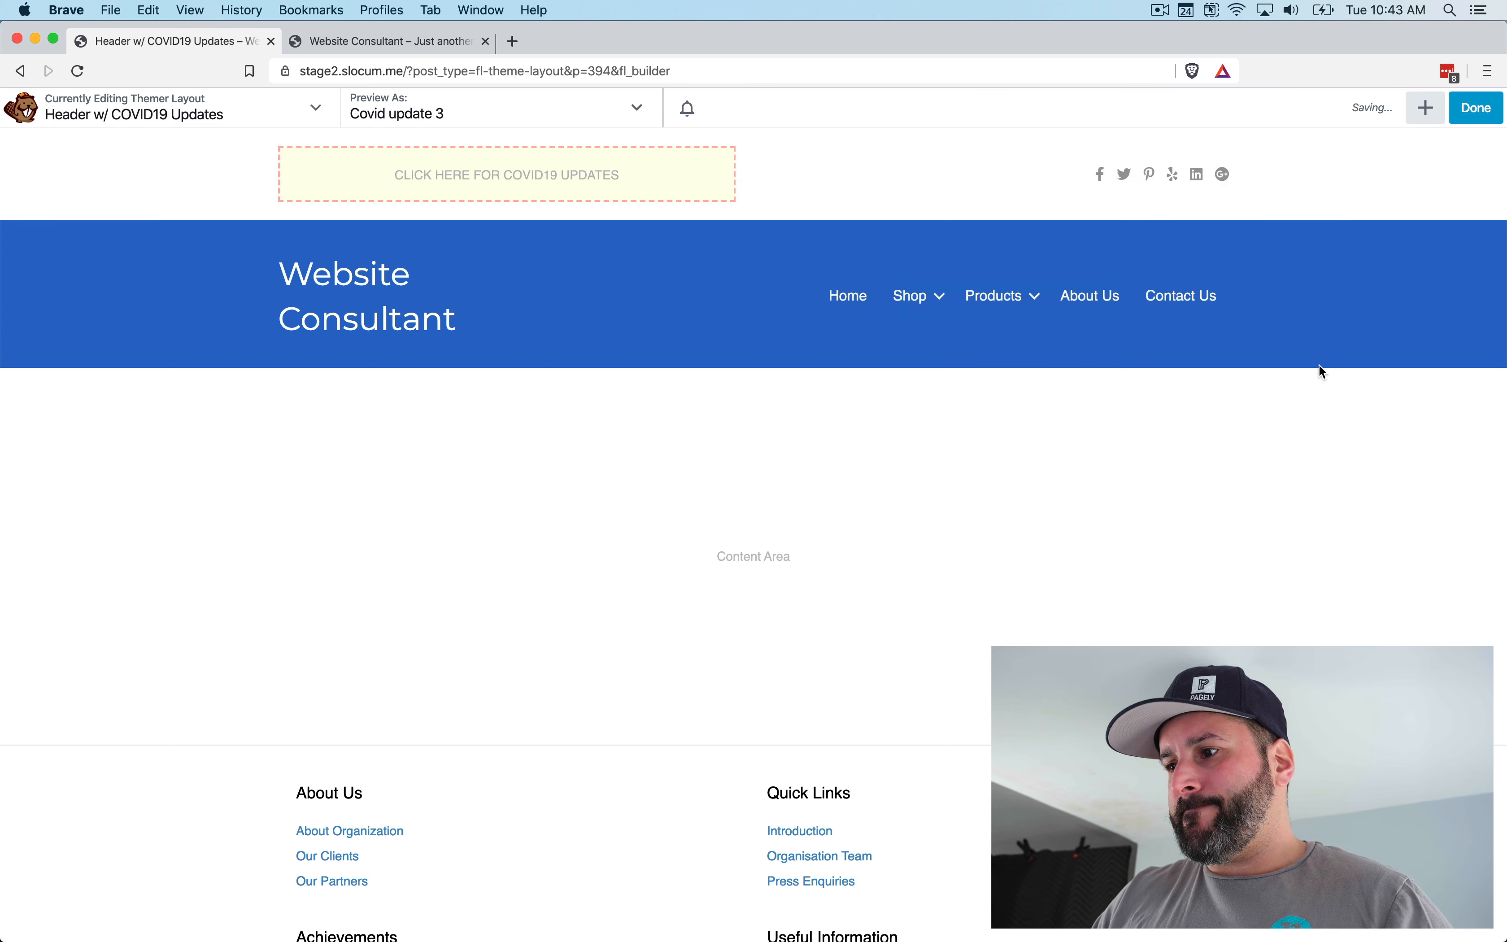
Publish the header layout and open the Themer Layouts list in the WordPress dashboard
{"action": "left_click", "coordinate": [1489, 115]}
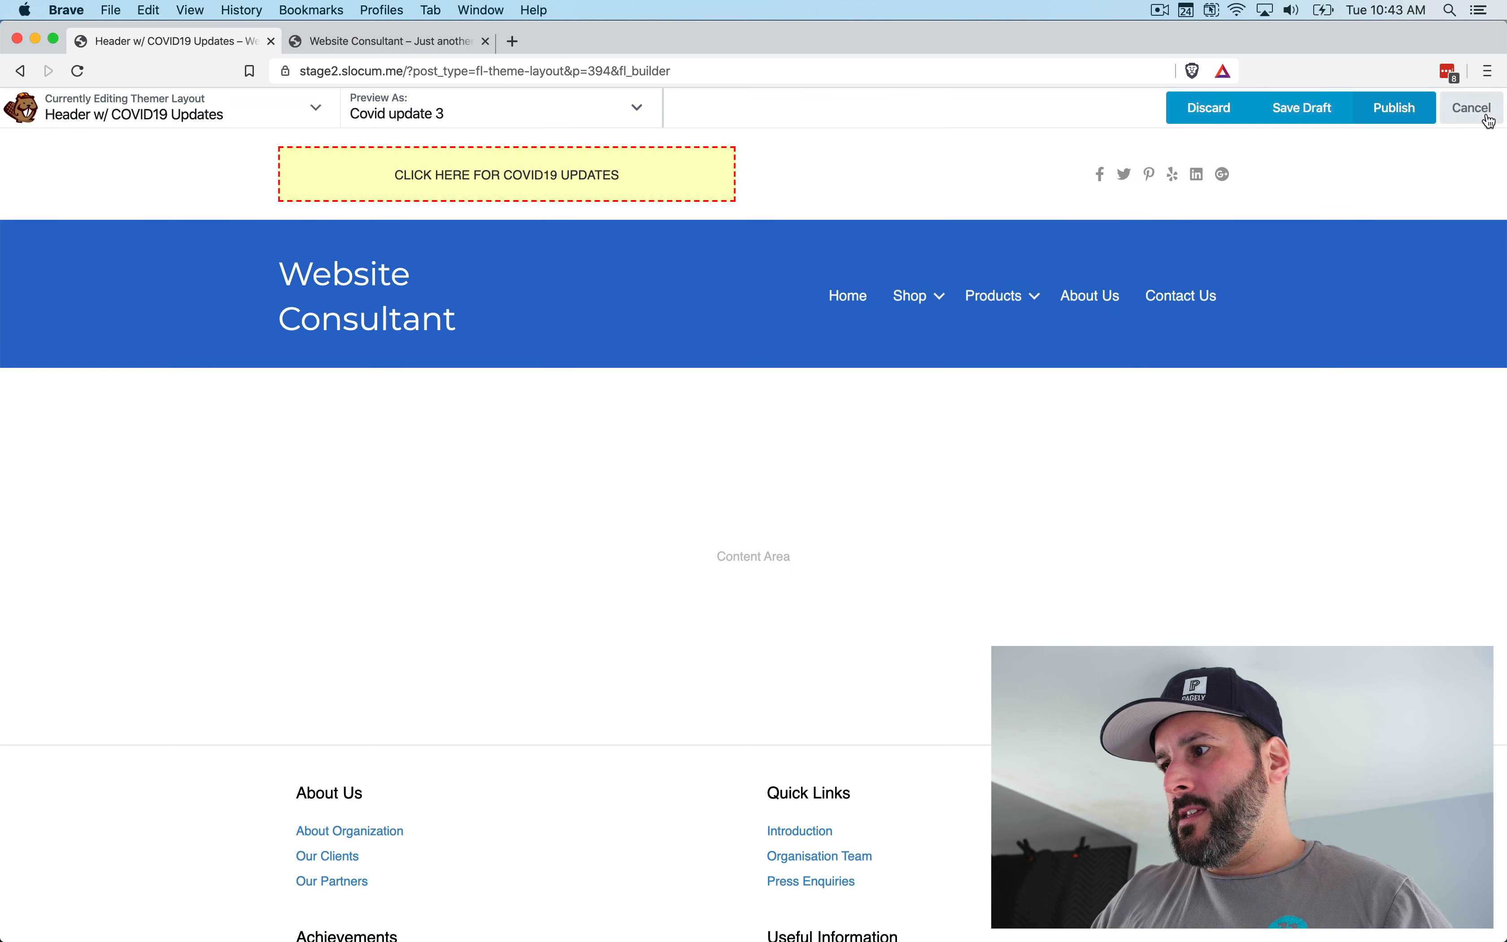
{"action": "left_click", "coordinate": [1406, 113]}
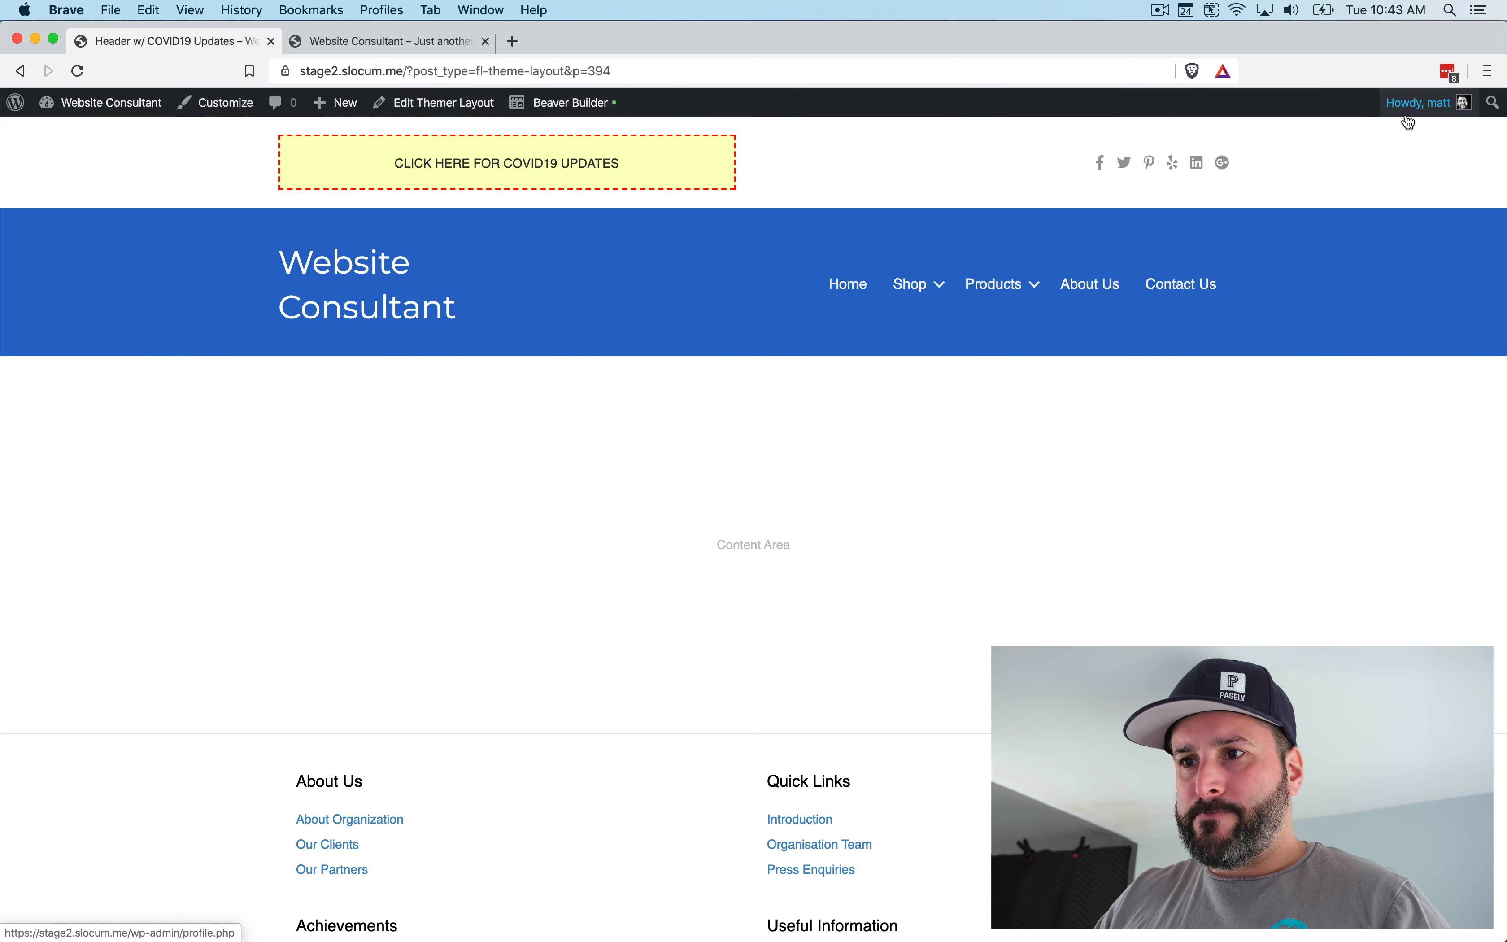
{"action": "left_click", "coordinate": [110, 126]}
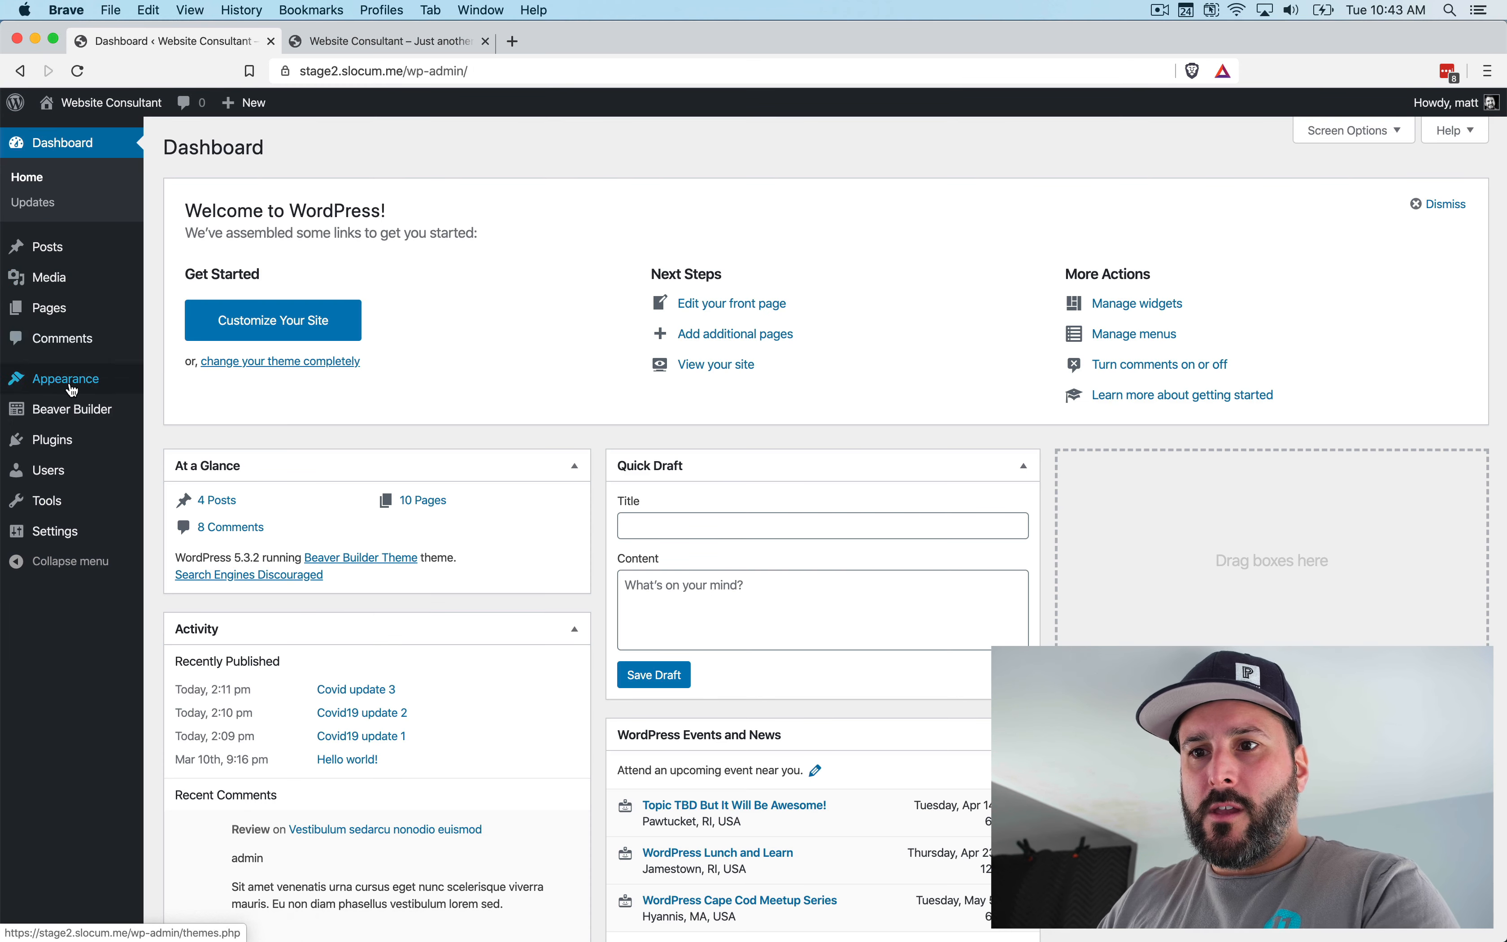
{"action": "mouse_move", "coordinate": [75, 409]}
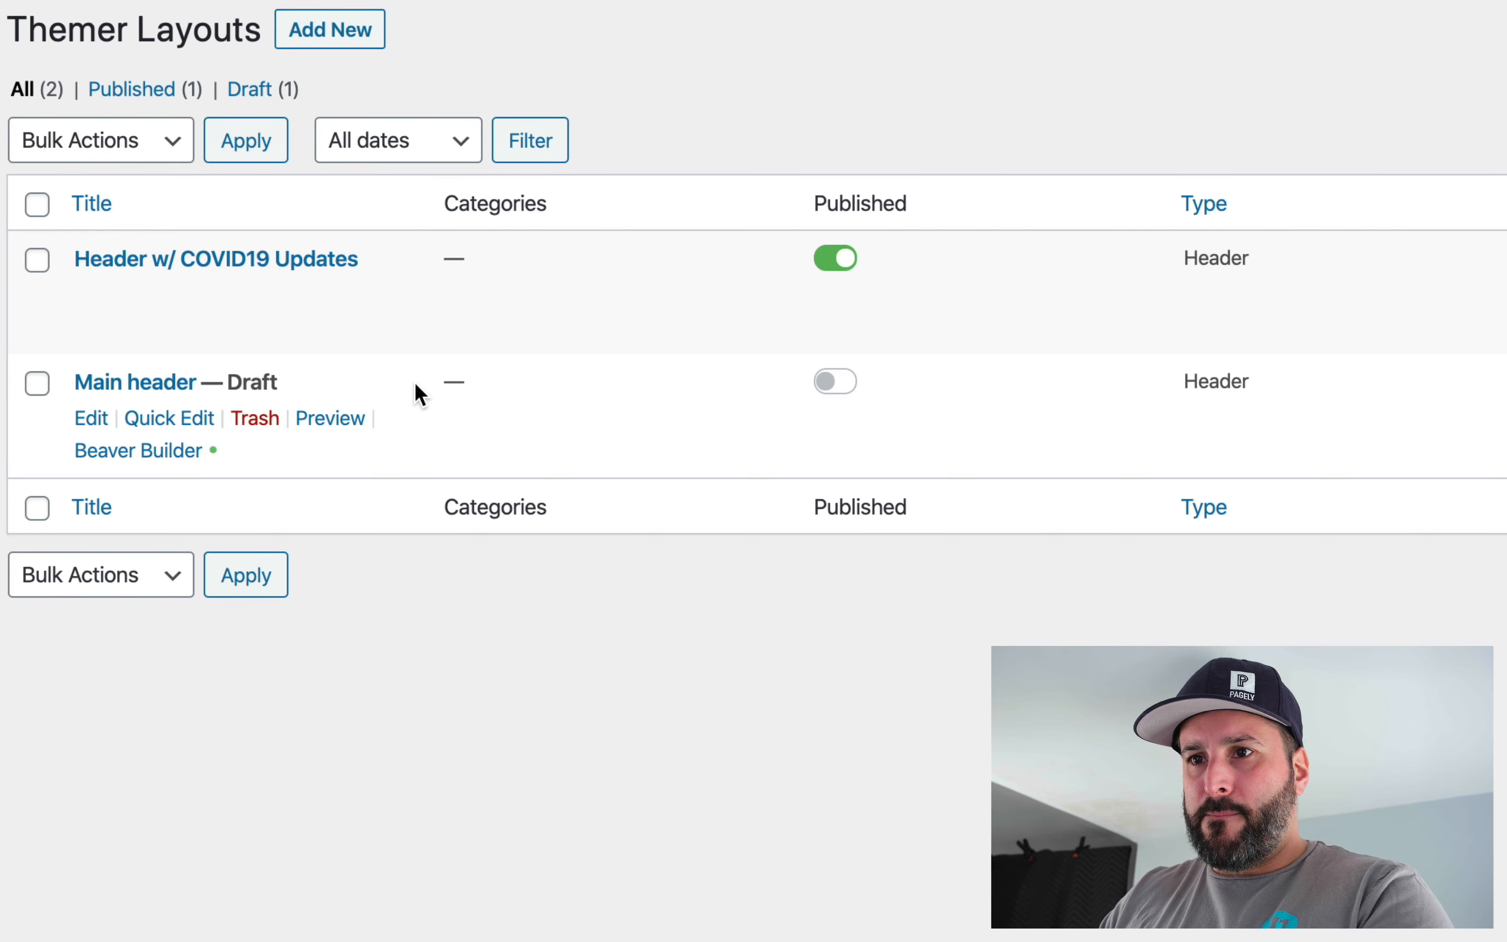
Switch to the live site, follow the callout link in the header, and look through the COVID19 category posts
{"action": "left_click", "coordinate": [346, 36]}
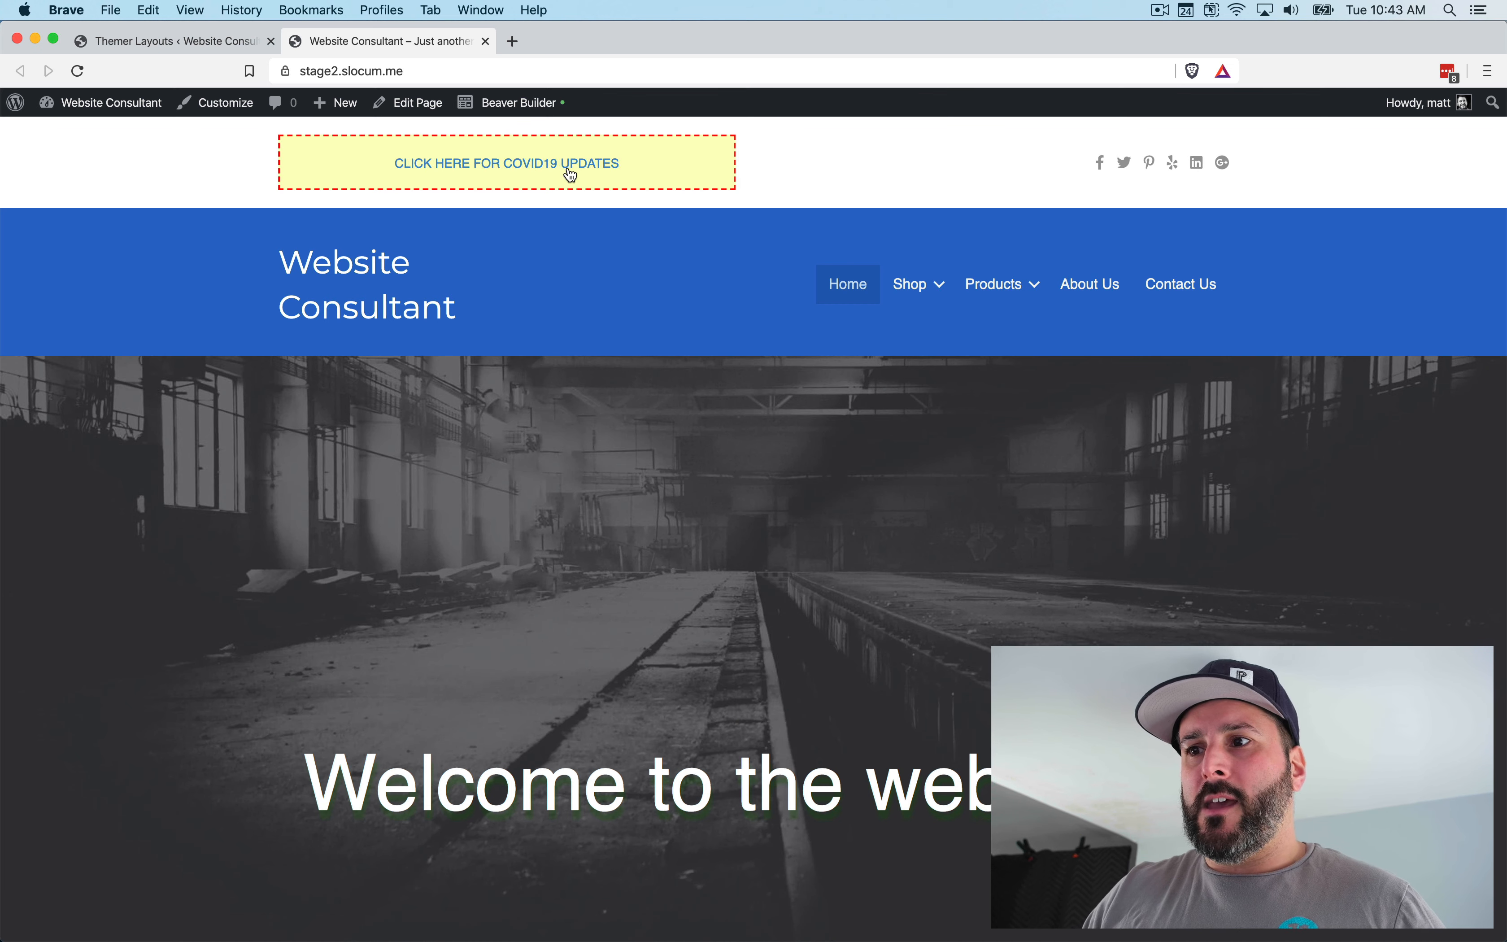
{"action": "left_click", "coordinate": [593, 175]}
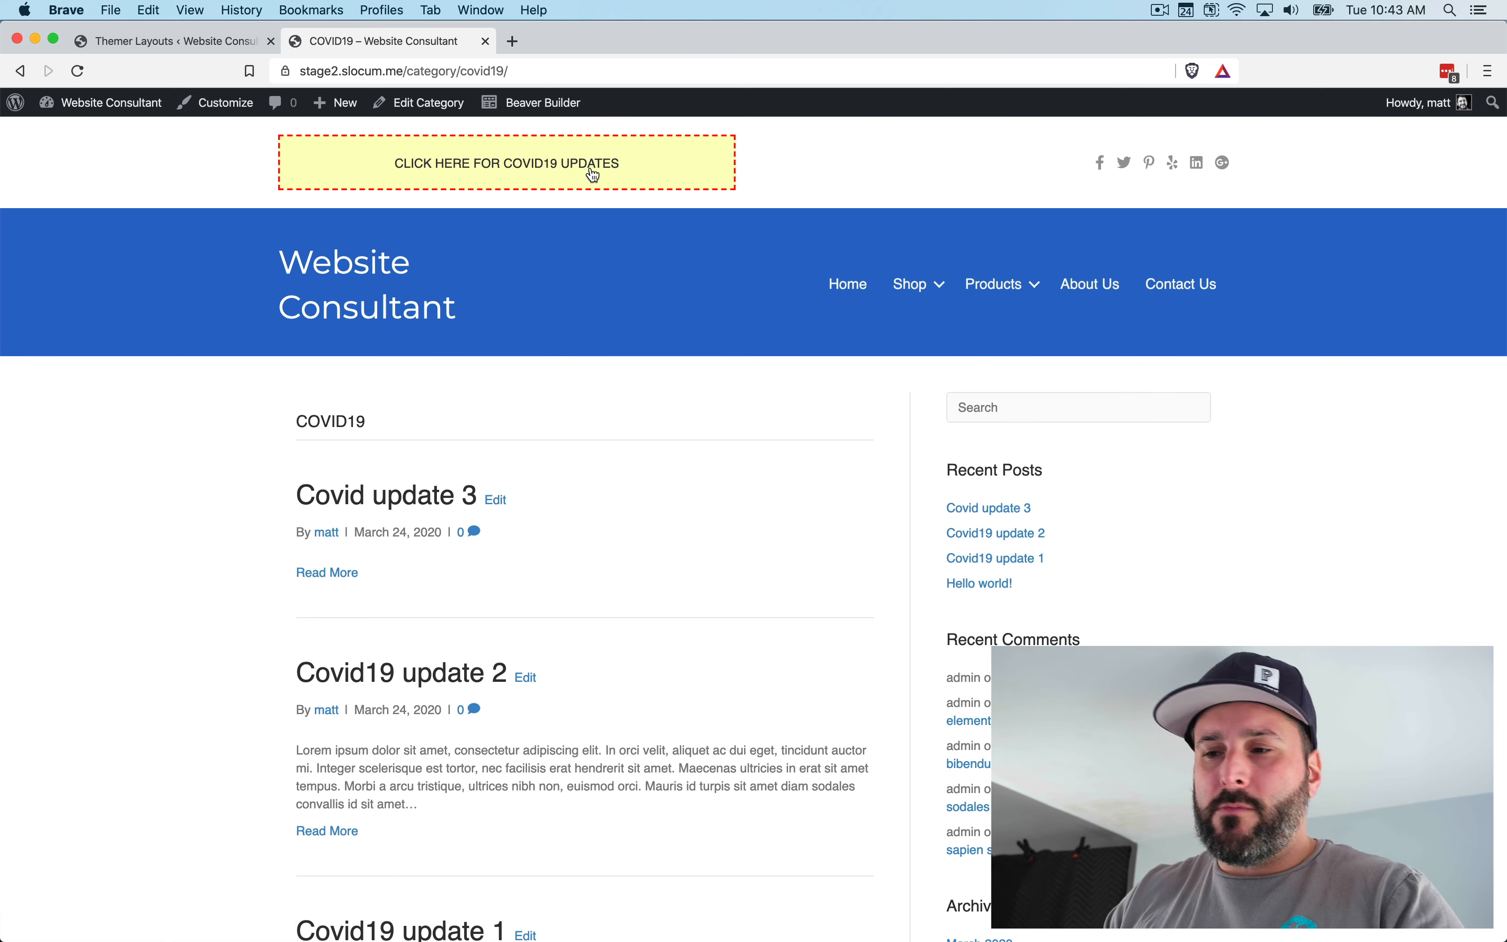
{"action": "scroll", "coordinate": [572, 289], "scroll_direction": "down", "scroll_amount": 6}
{"action": "scroll", "coordinate": [547, 370], "scroll_direction": "up", "scroll_amount": 4}
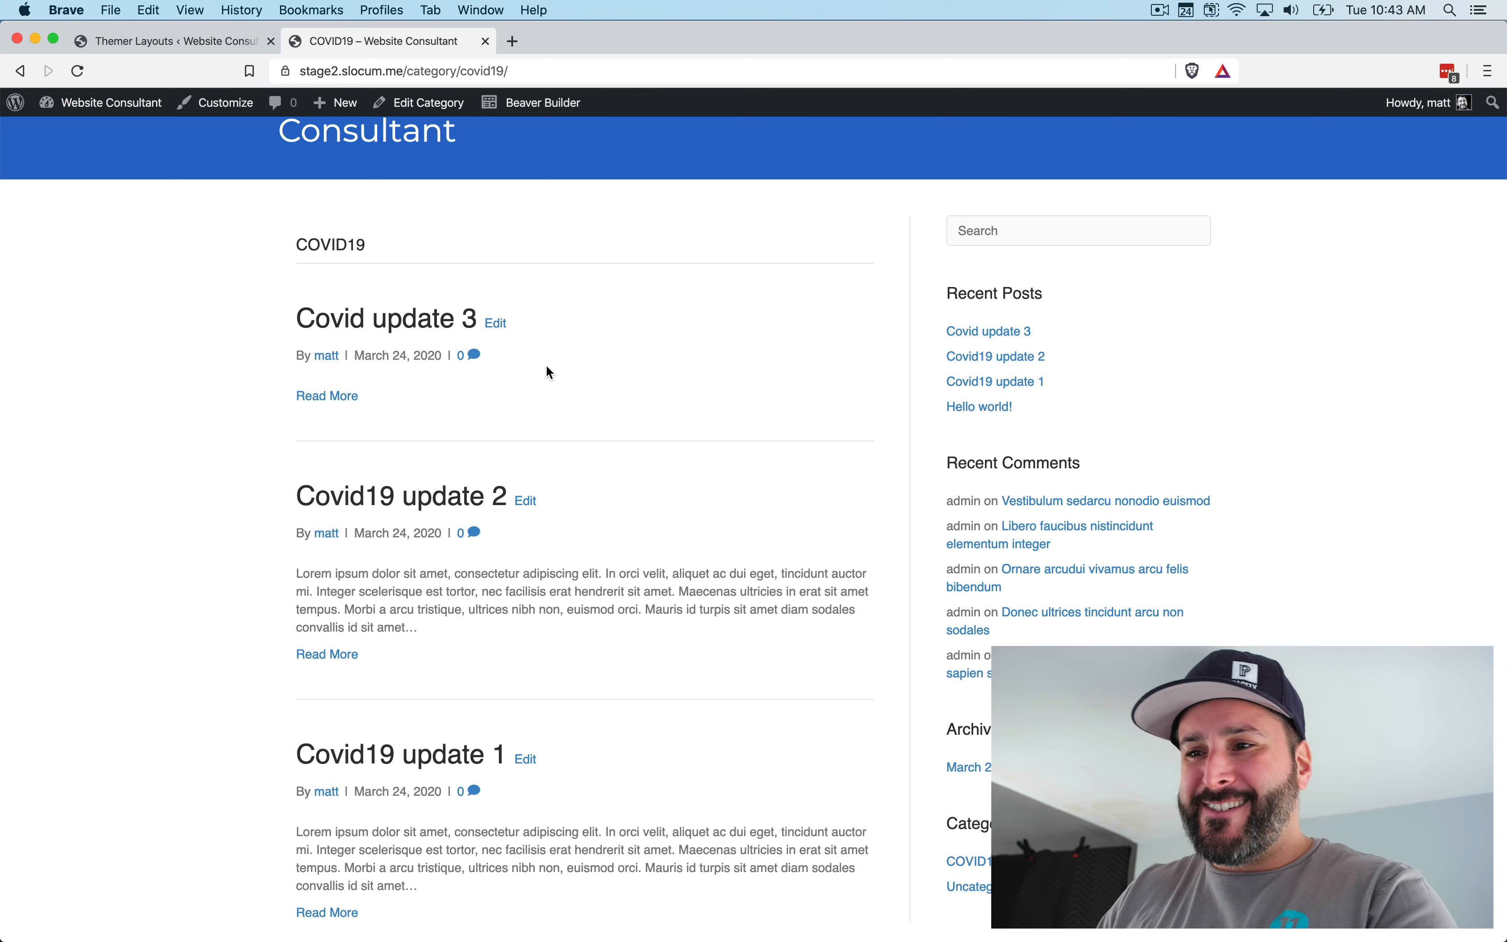
{"action": "scroll", "coordinate": [458, 235], "scroll_direction": "up", "scroll_amount": 1}
{"action": "scroll", "coordinate": [459, 235], "scroll_direction": "up", "scroll_amount": 5}
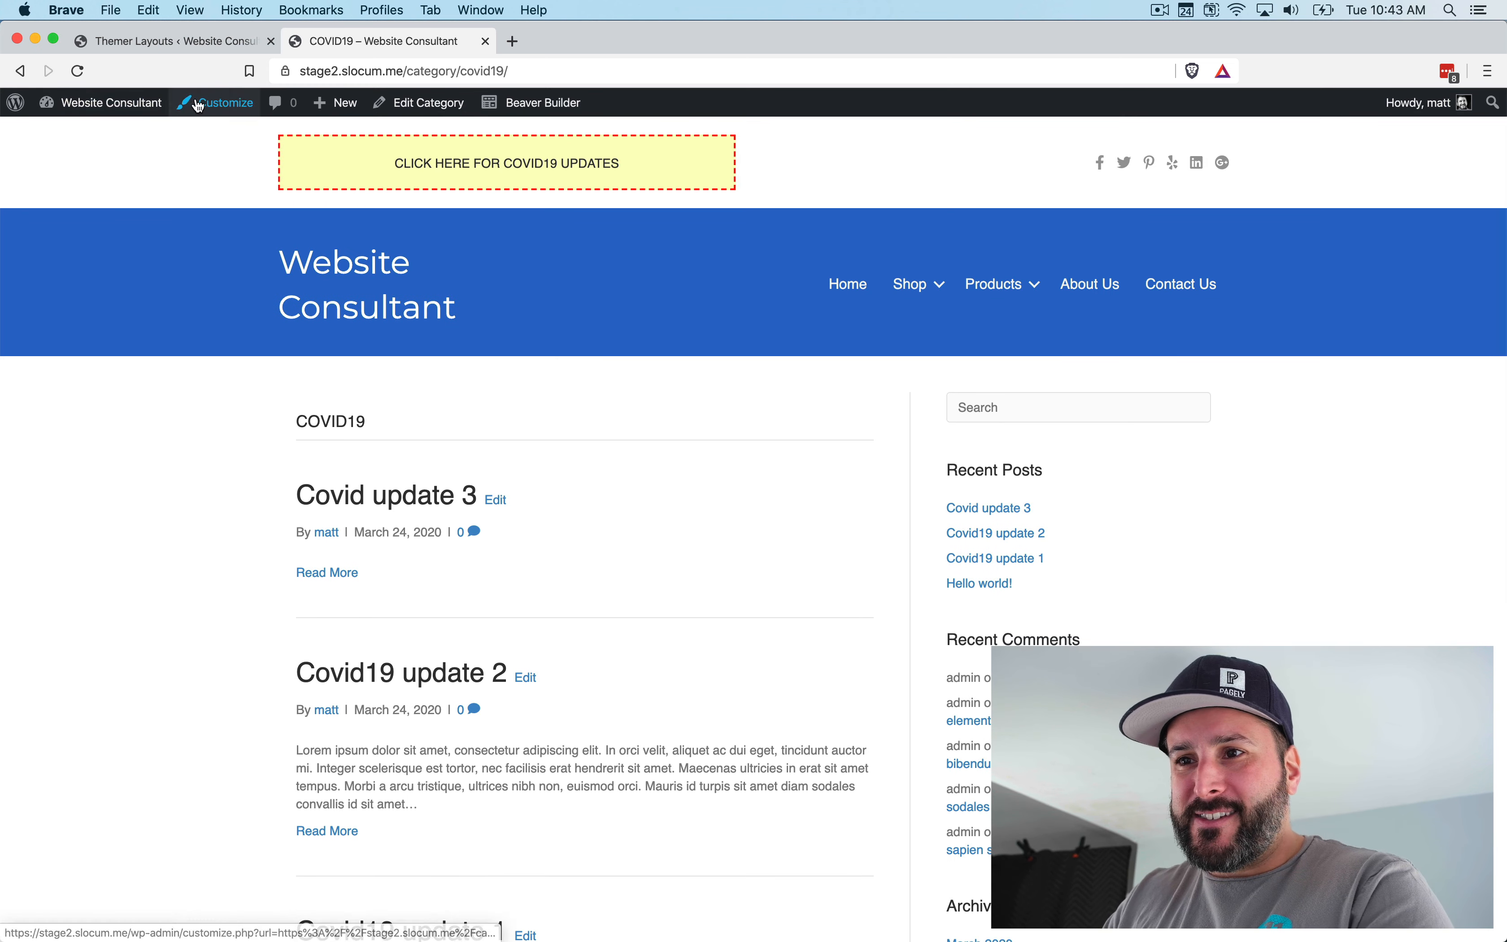
Return from the live category page to the WordPress dashboard and open the Themer Layouts list
{"action": "mouse_move", "coordinate": [103, 105]}
{"action": "left_click", "coordinate": [90, 142]}
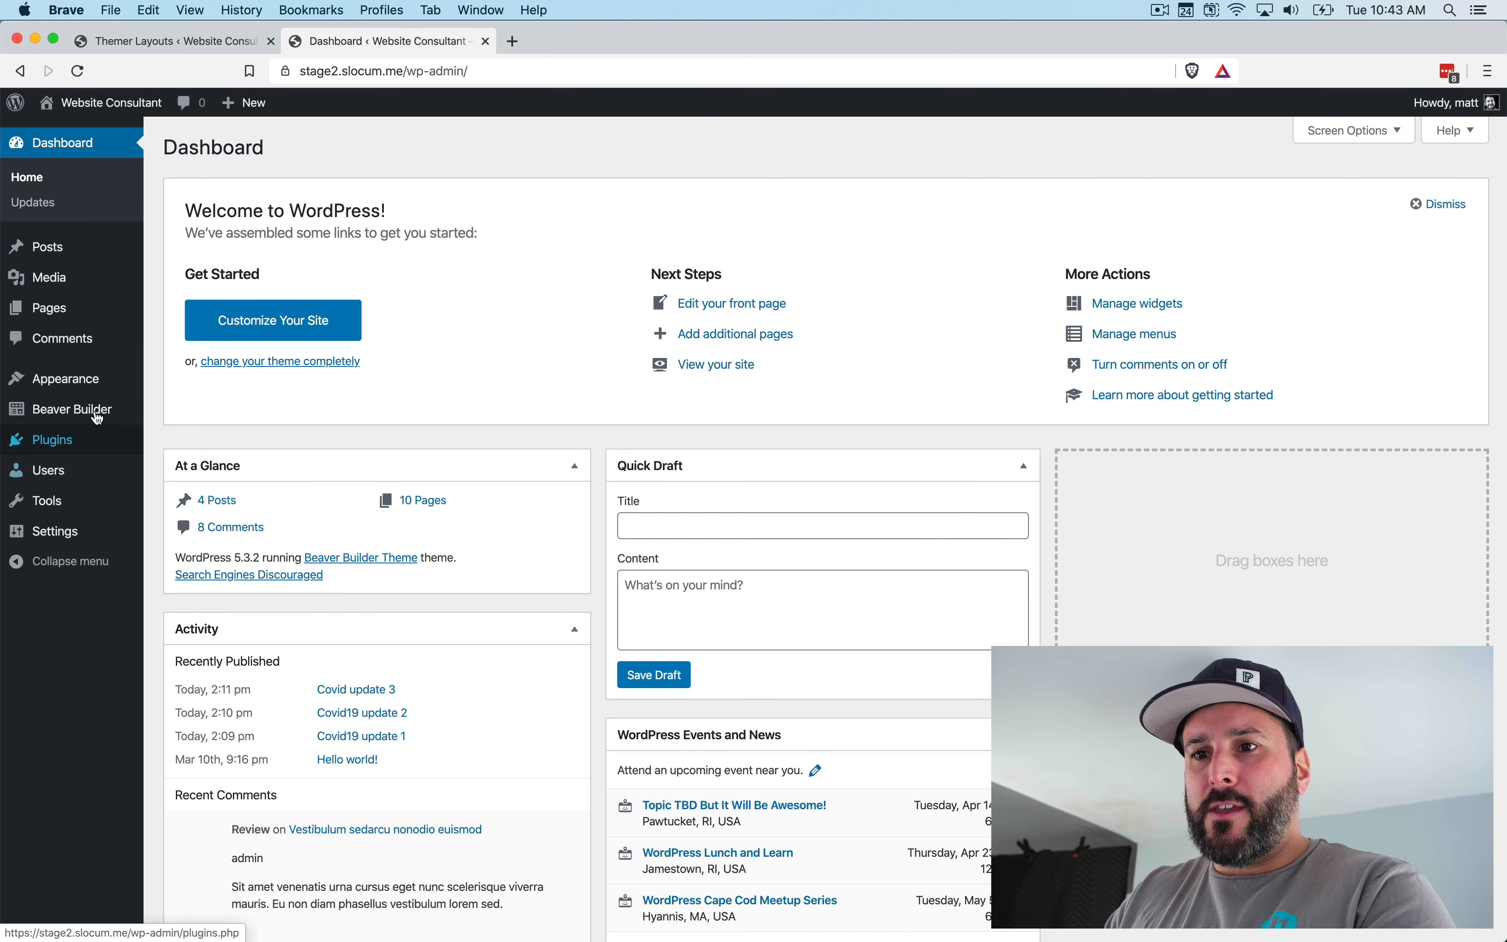
{"action": "mouse_move", "coordinate": [98, 418]}
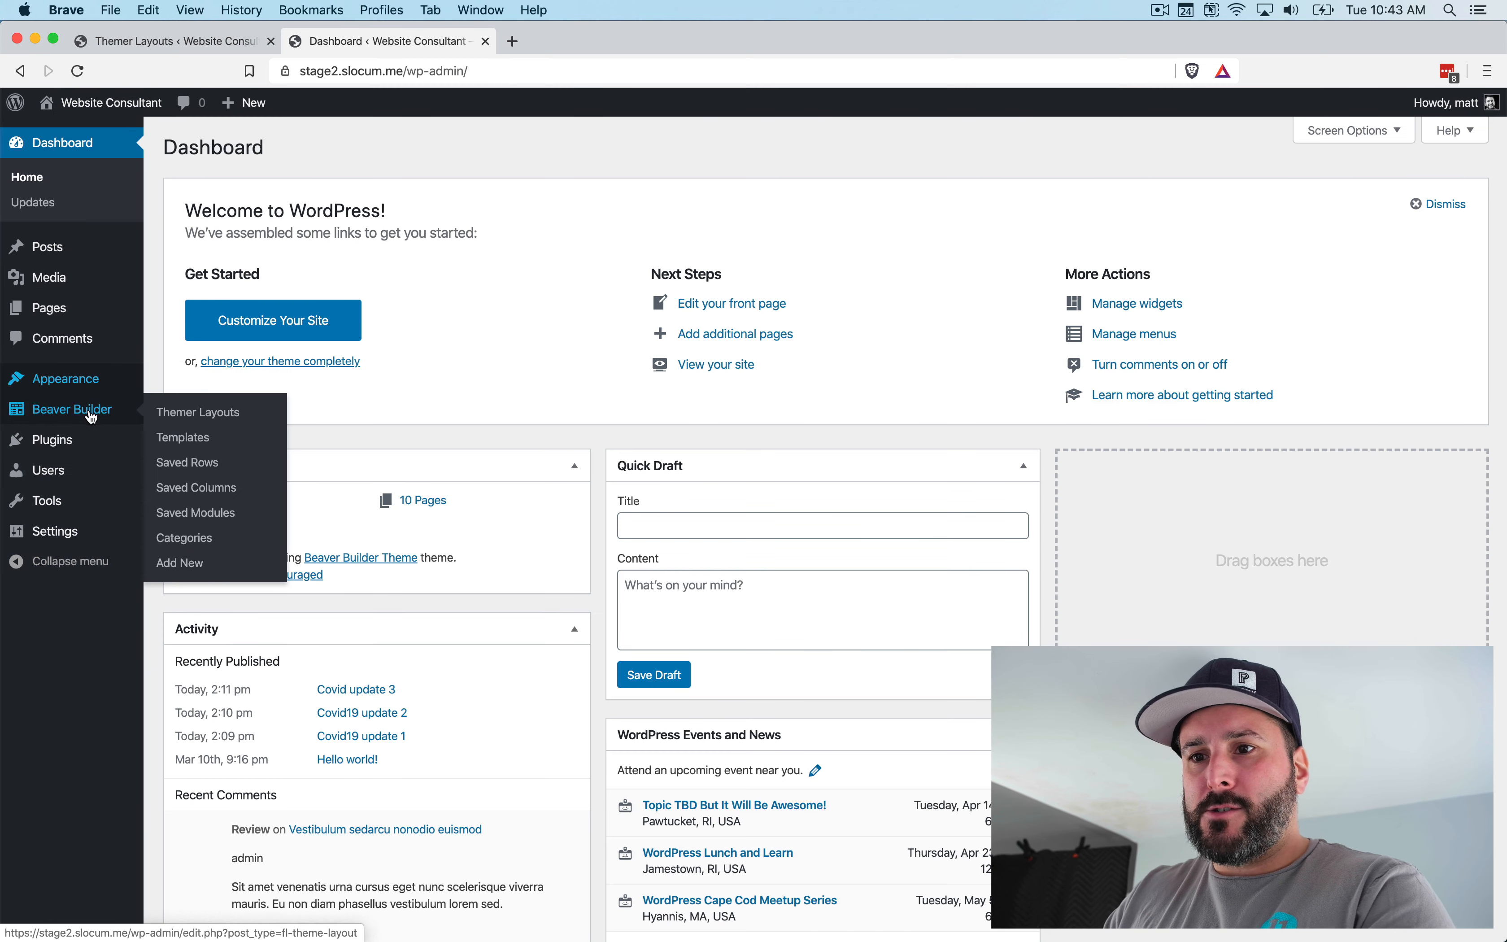
{"action": "left_click", "coordinate": [230, 428]}
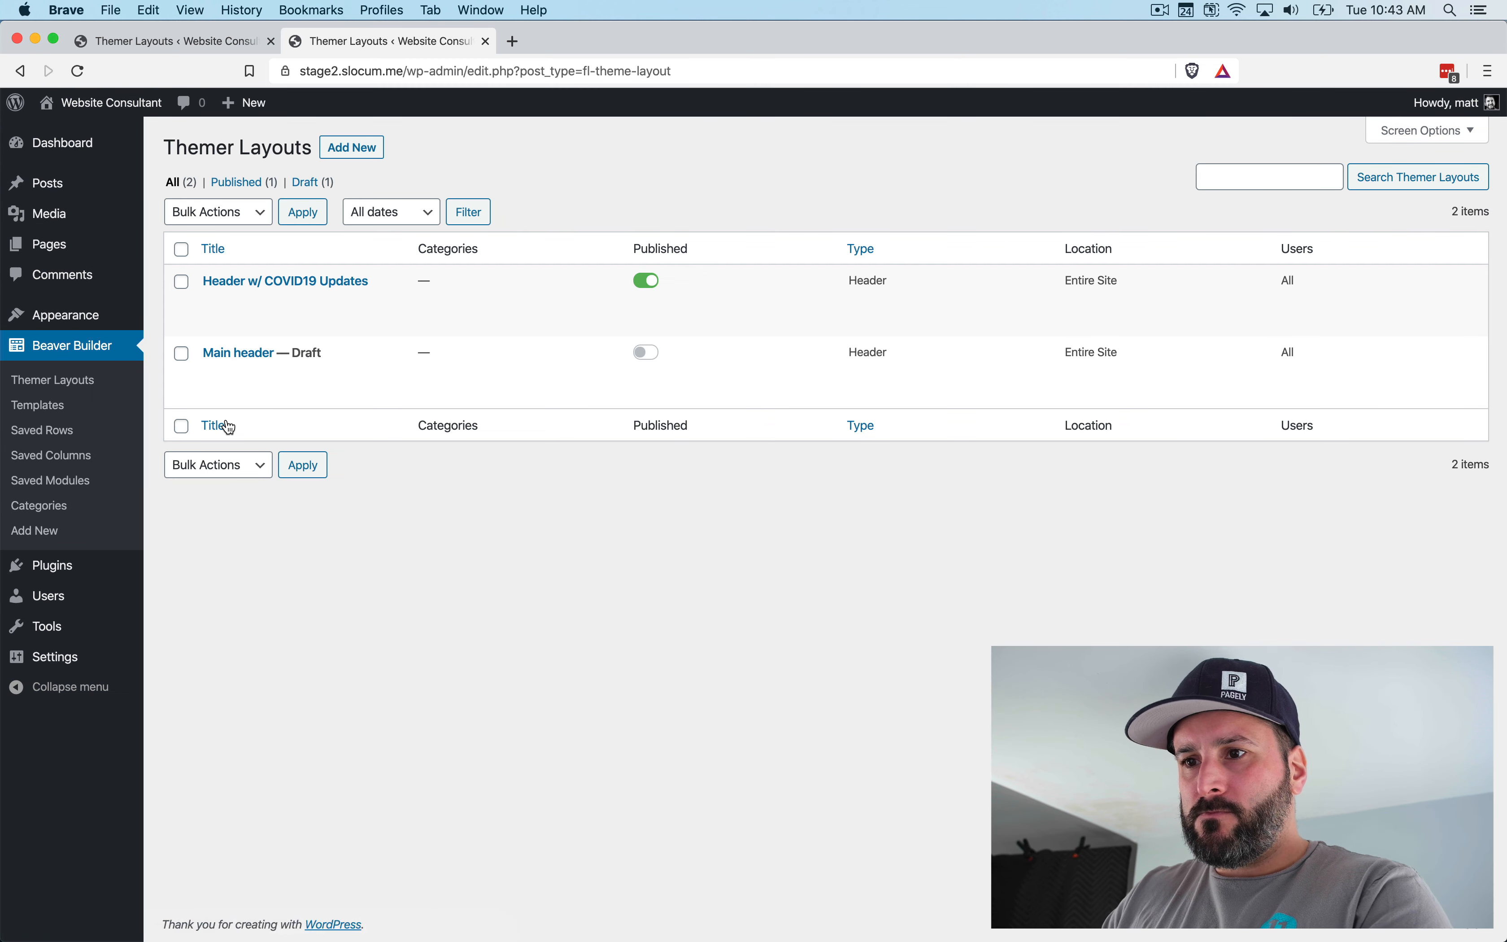
Create a Themer Layout titled "COVID19 Category" with the Archive layout and launch Beaver Builder on it
{"action": "left_click", "coordinate": [342, 149]}
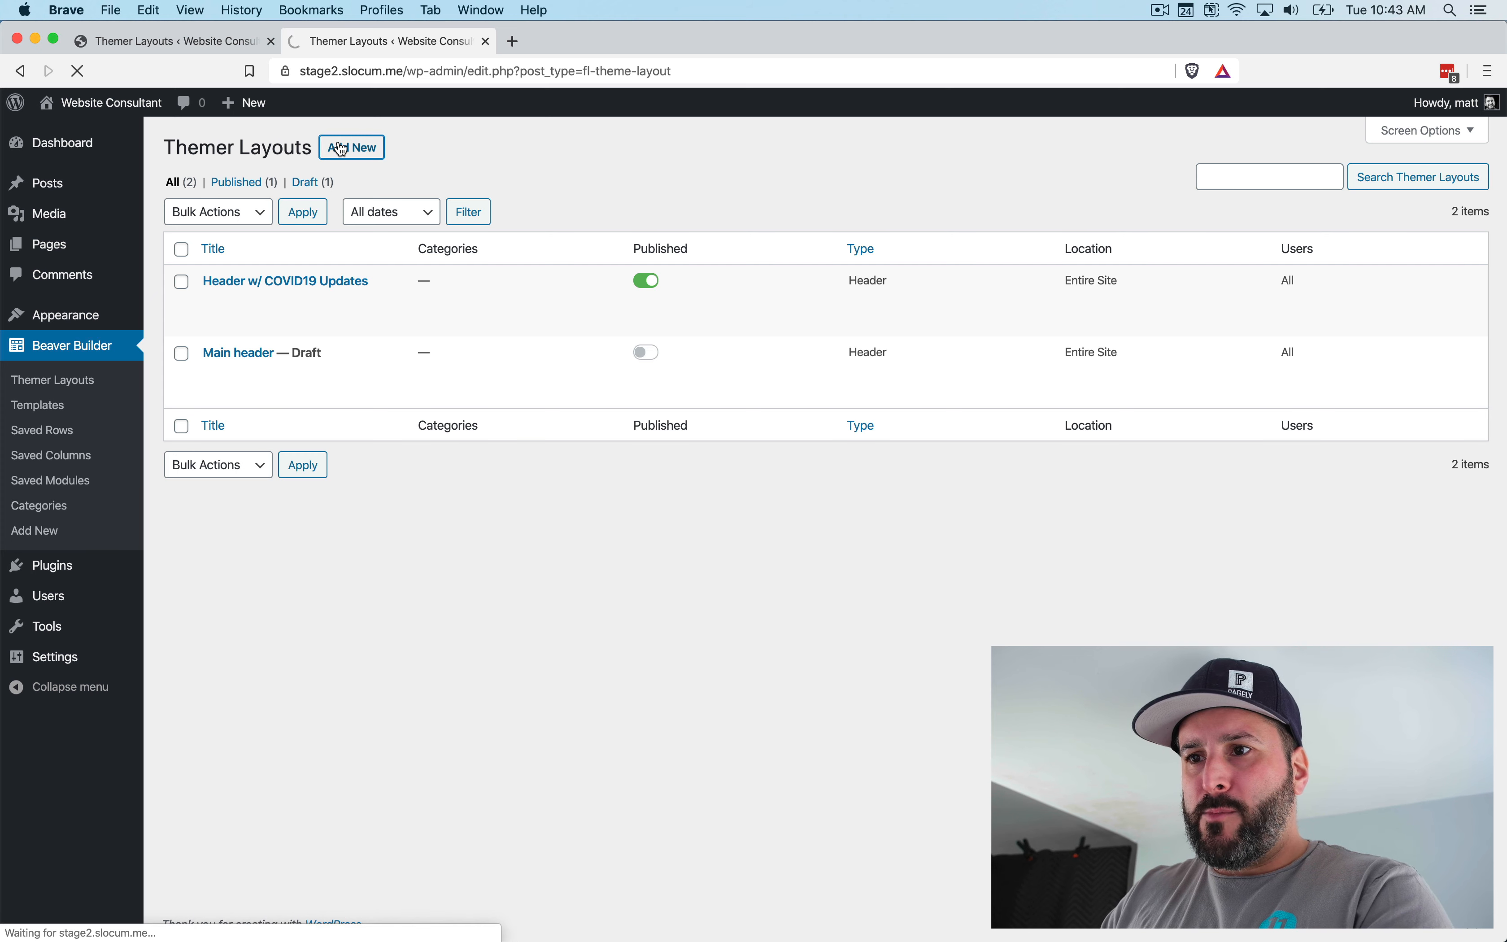
{"action": "left_click", "coordinate": [461, 229]}
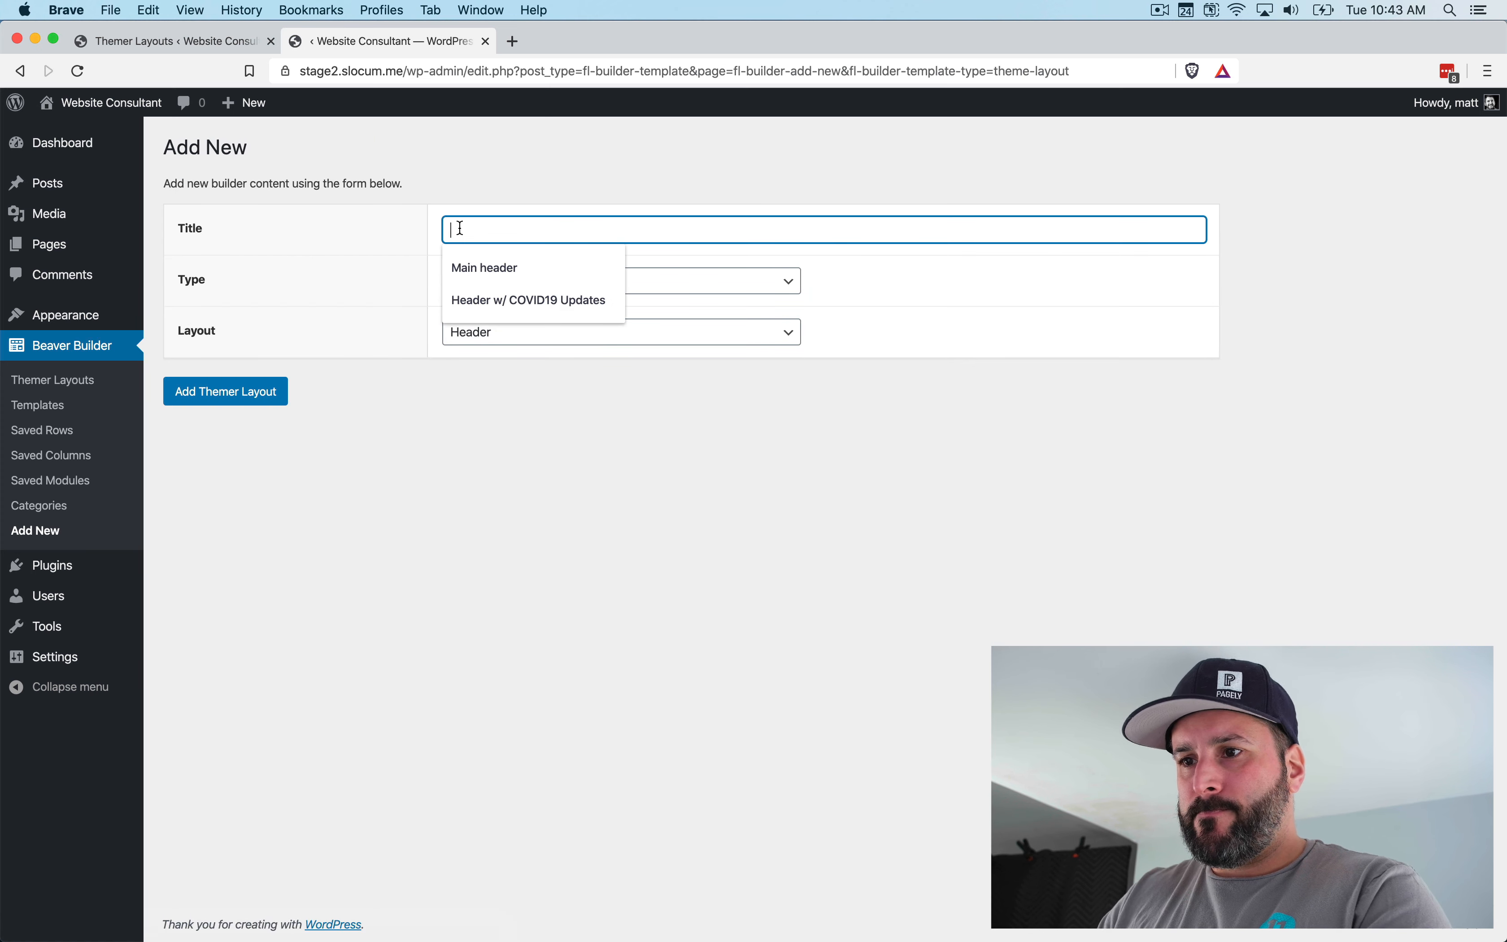
{"action": "type", "text": "C"}
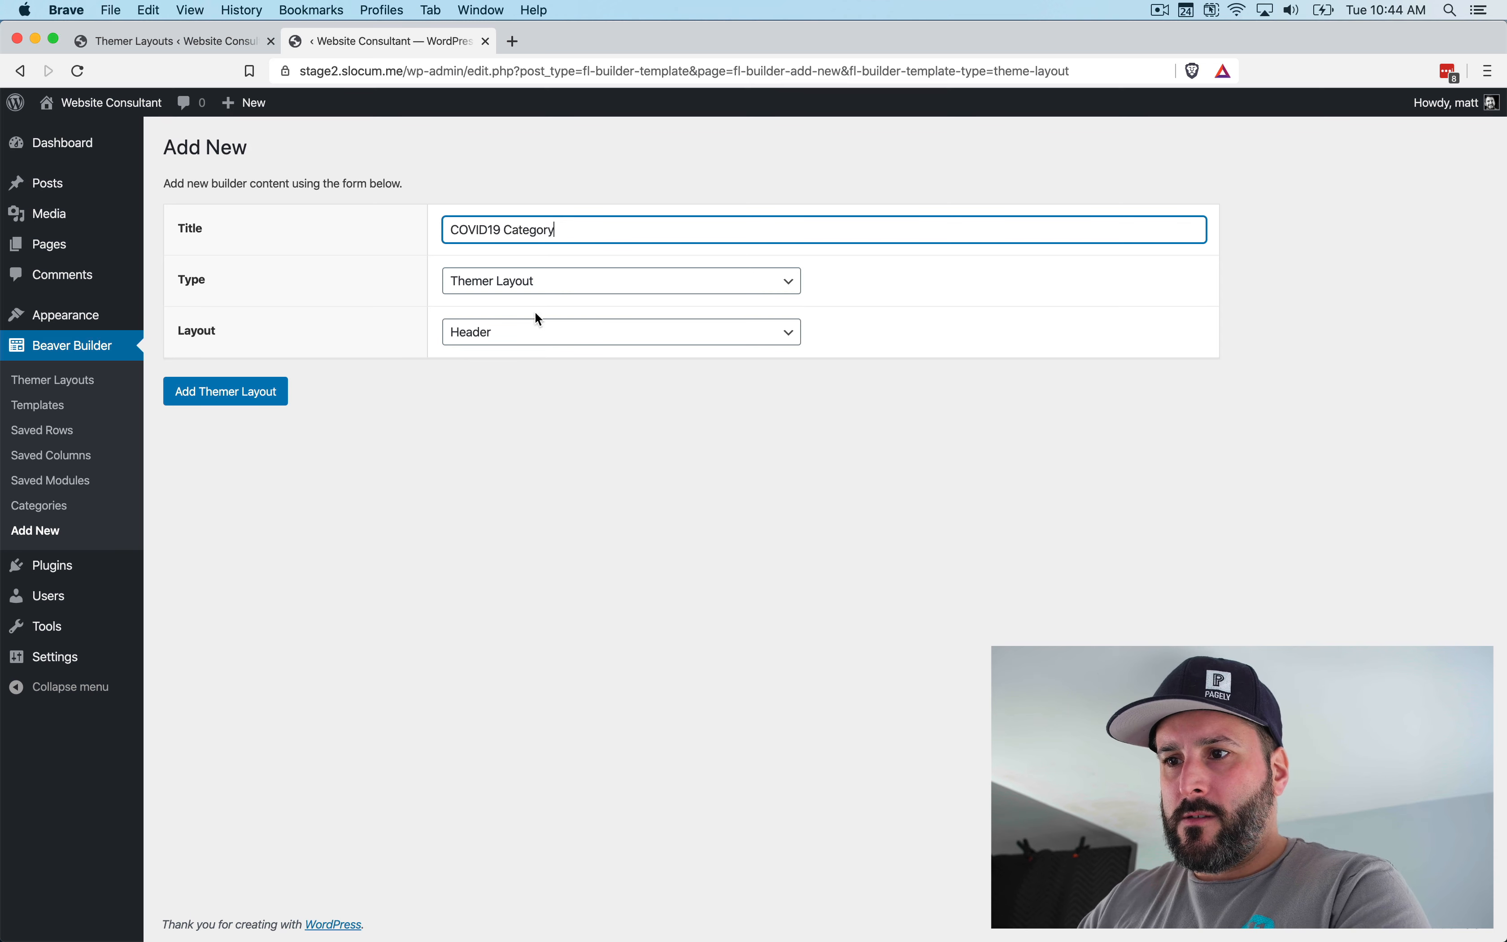
{"action": "type", "text": "OVID19 Category"}
{"action": "left_click", "coordinate": [539, 330]}
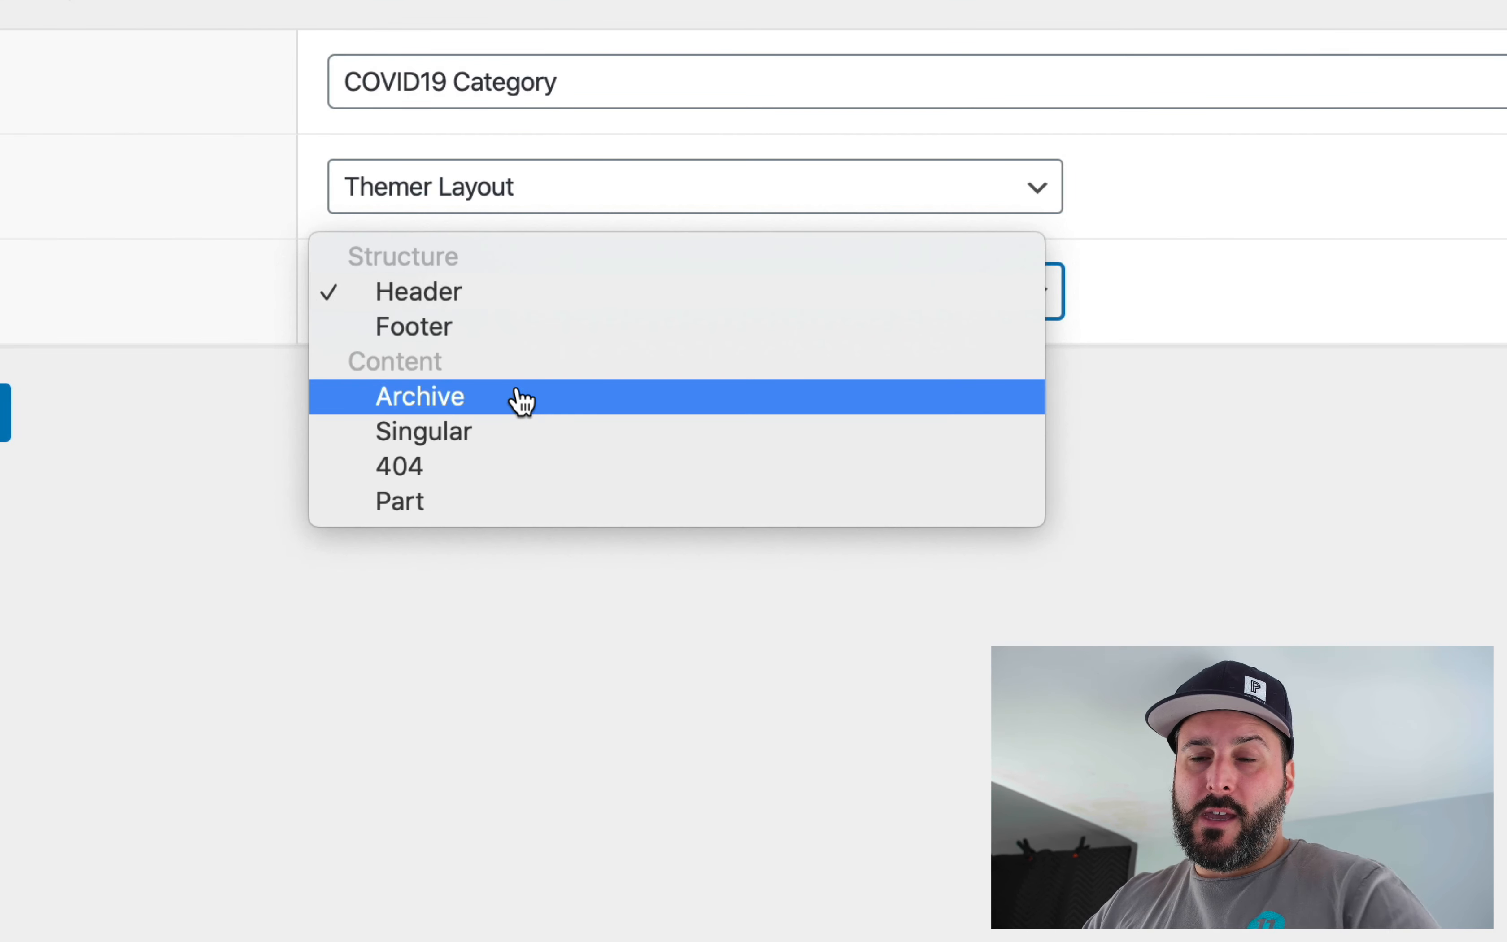
{"action": "left_click", "coordinate": [522, 400]}
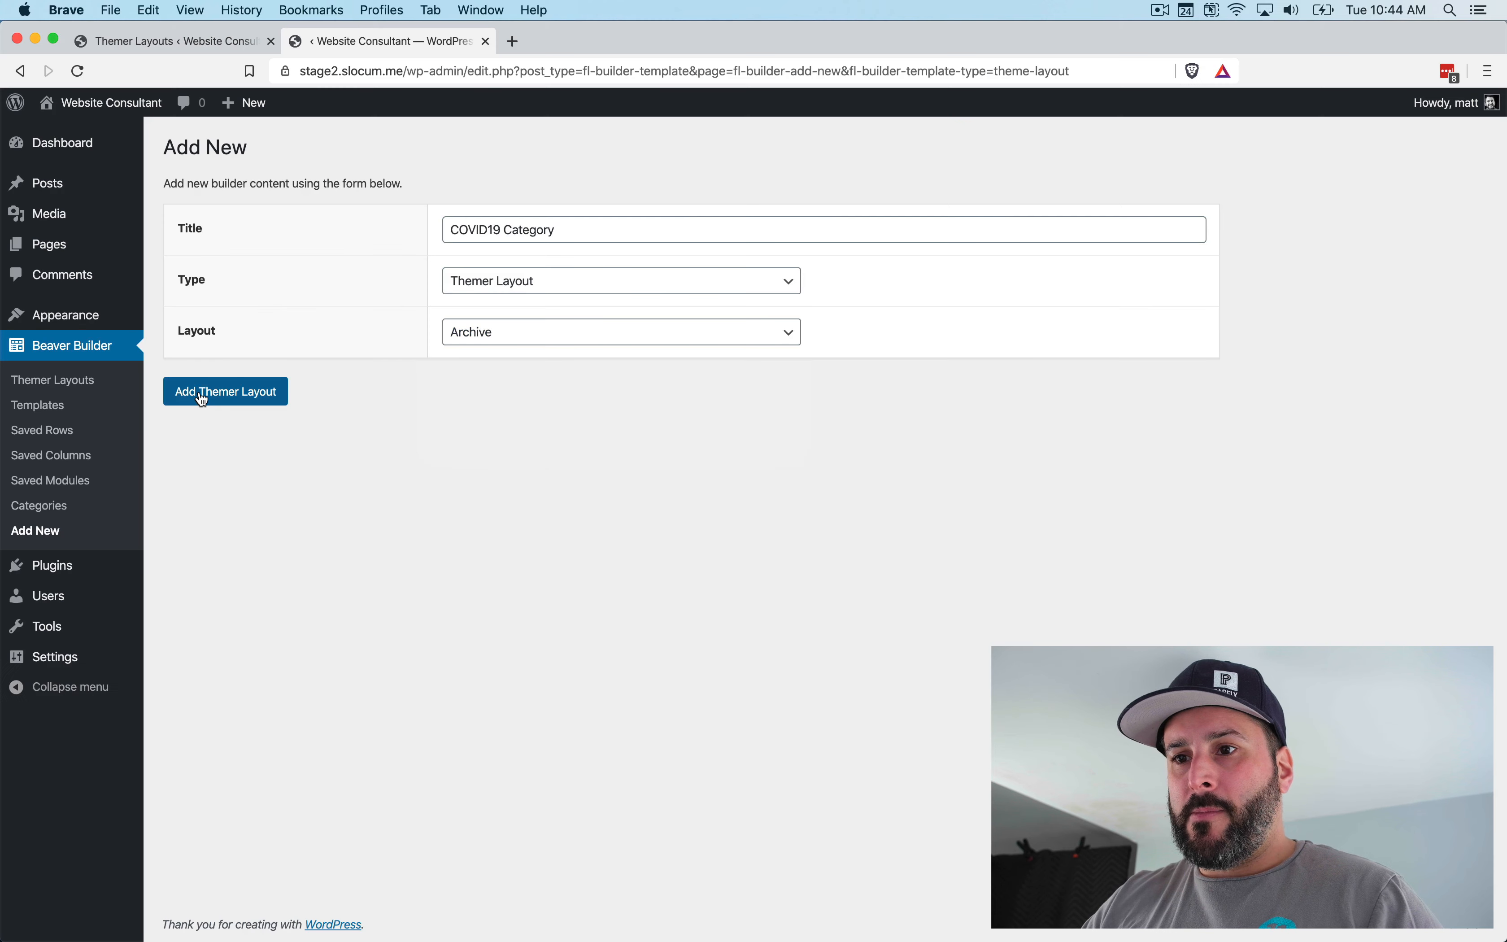
{"action": "left_click", "coordinate": [203, 392]}
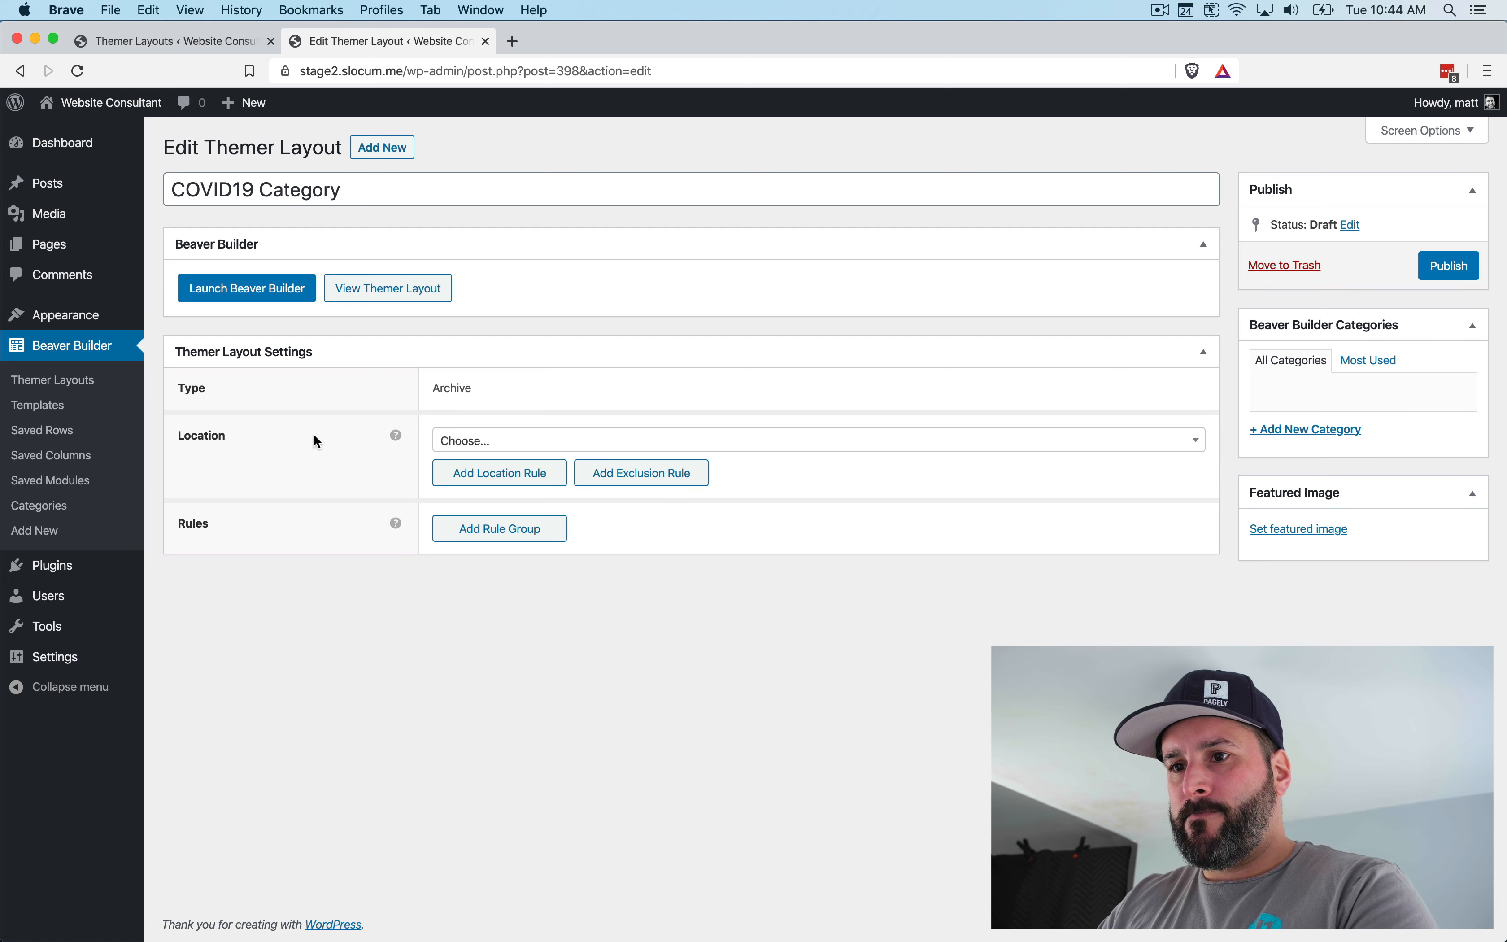
{"action": "left_click", "coordinate": [252, 297]}
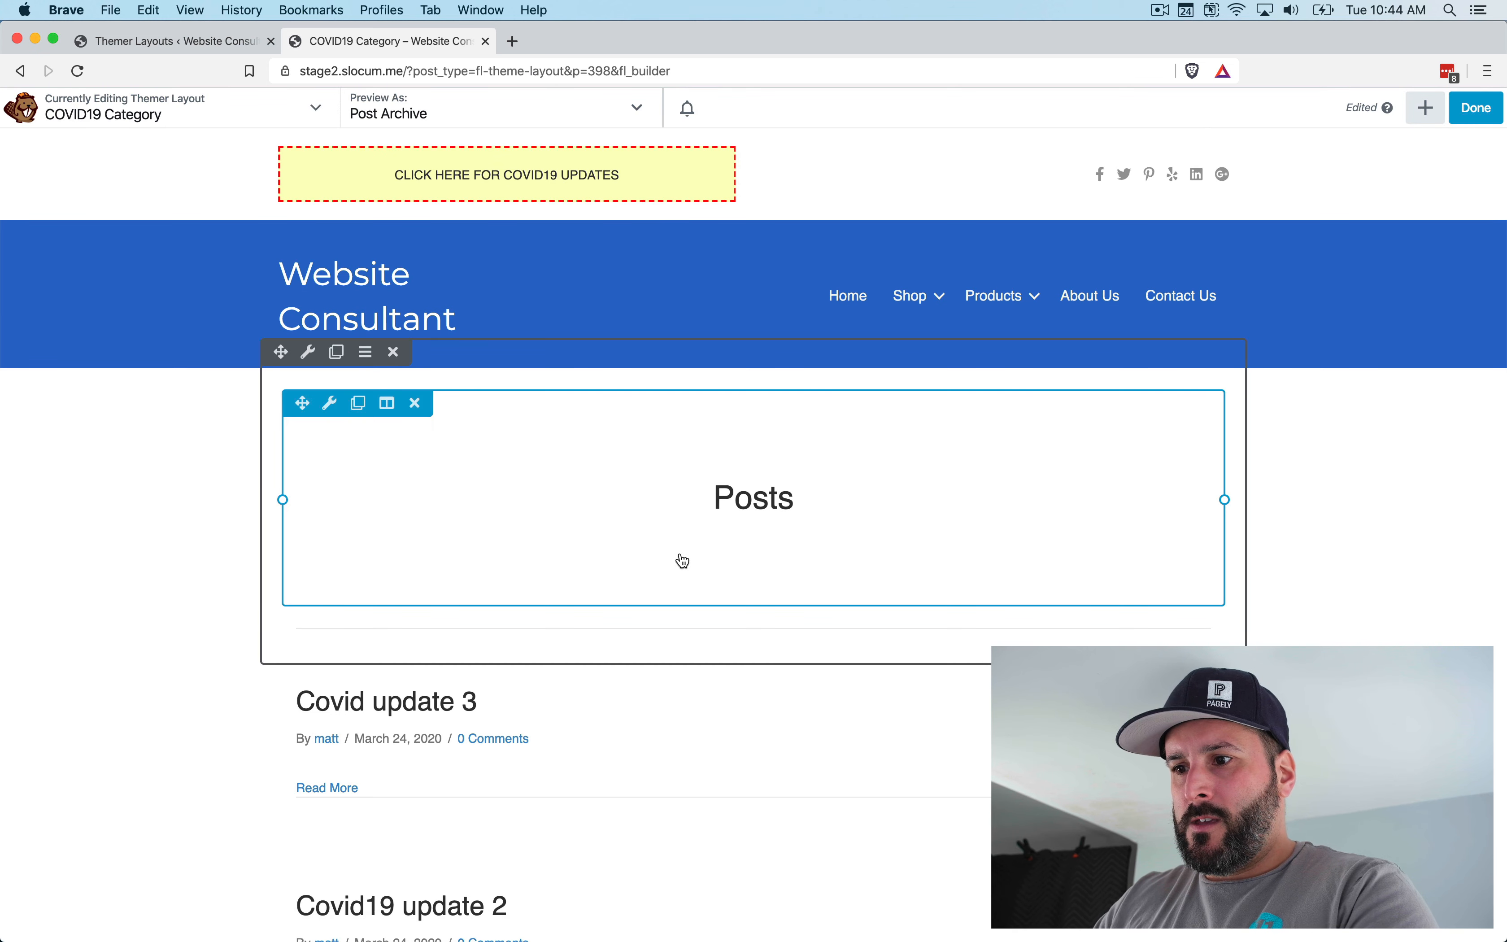
Look over the general and style settings of the archive's Posts heading and close them without saving
{"action": "scroll", "coordinate": [684, 561], "scroll_direction": "down", "scroll_amount": 3}
{"action": "left_click", "coordinate": [739, 328]}
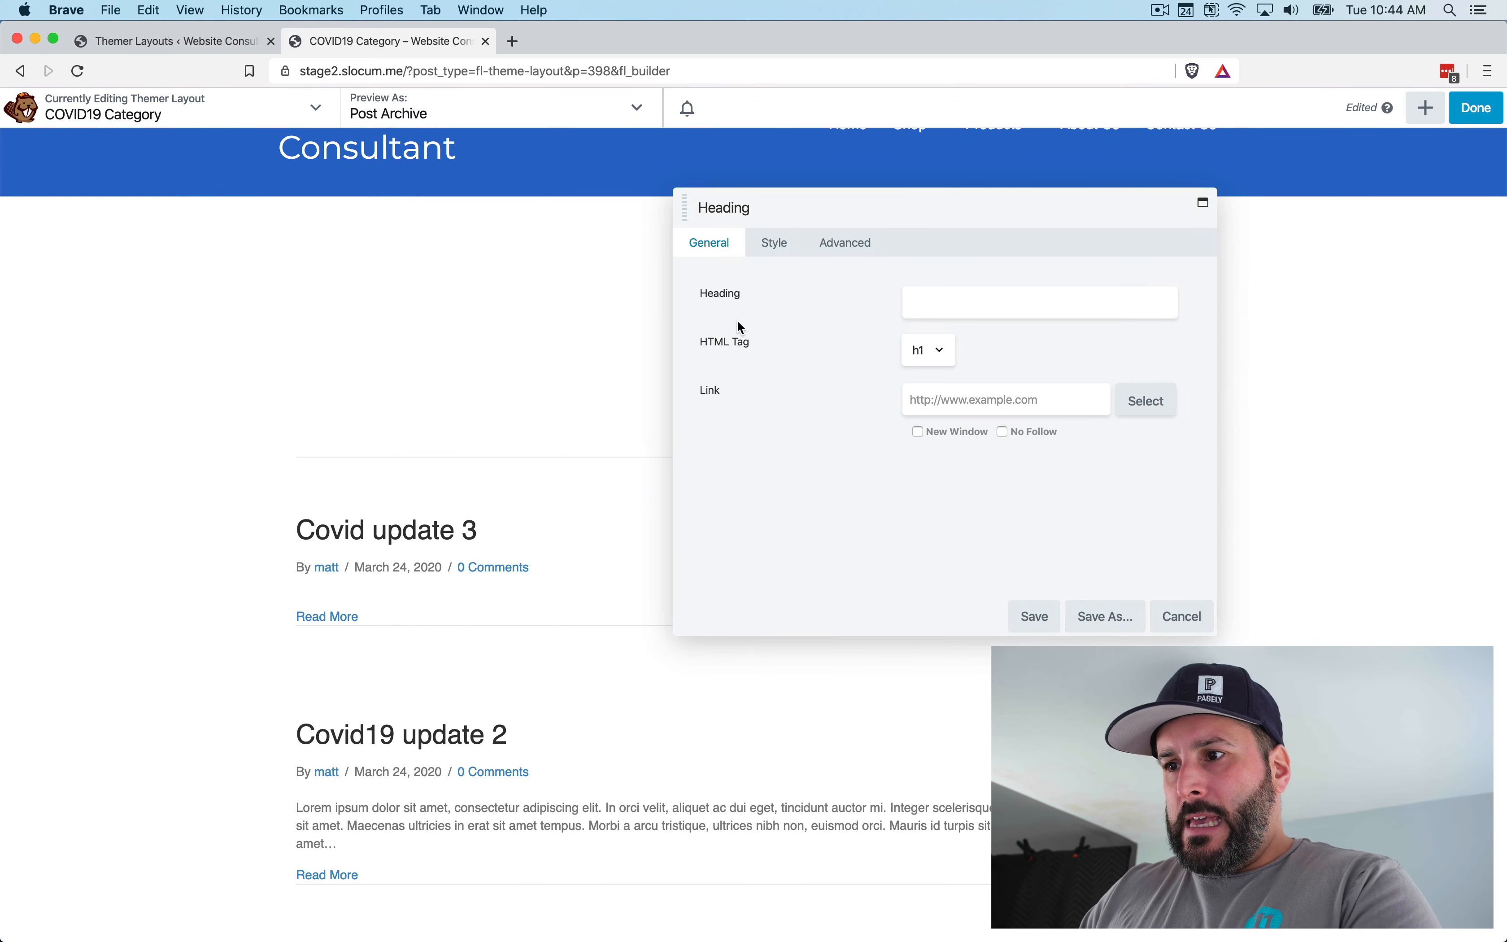
{"action": "left_click", "coordinate": [770, 244]}
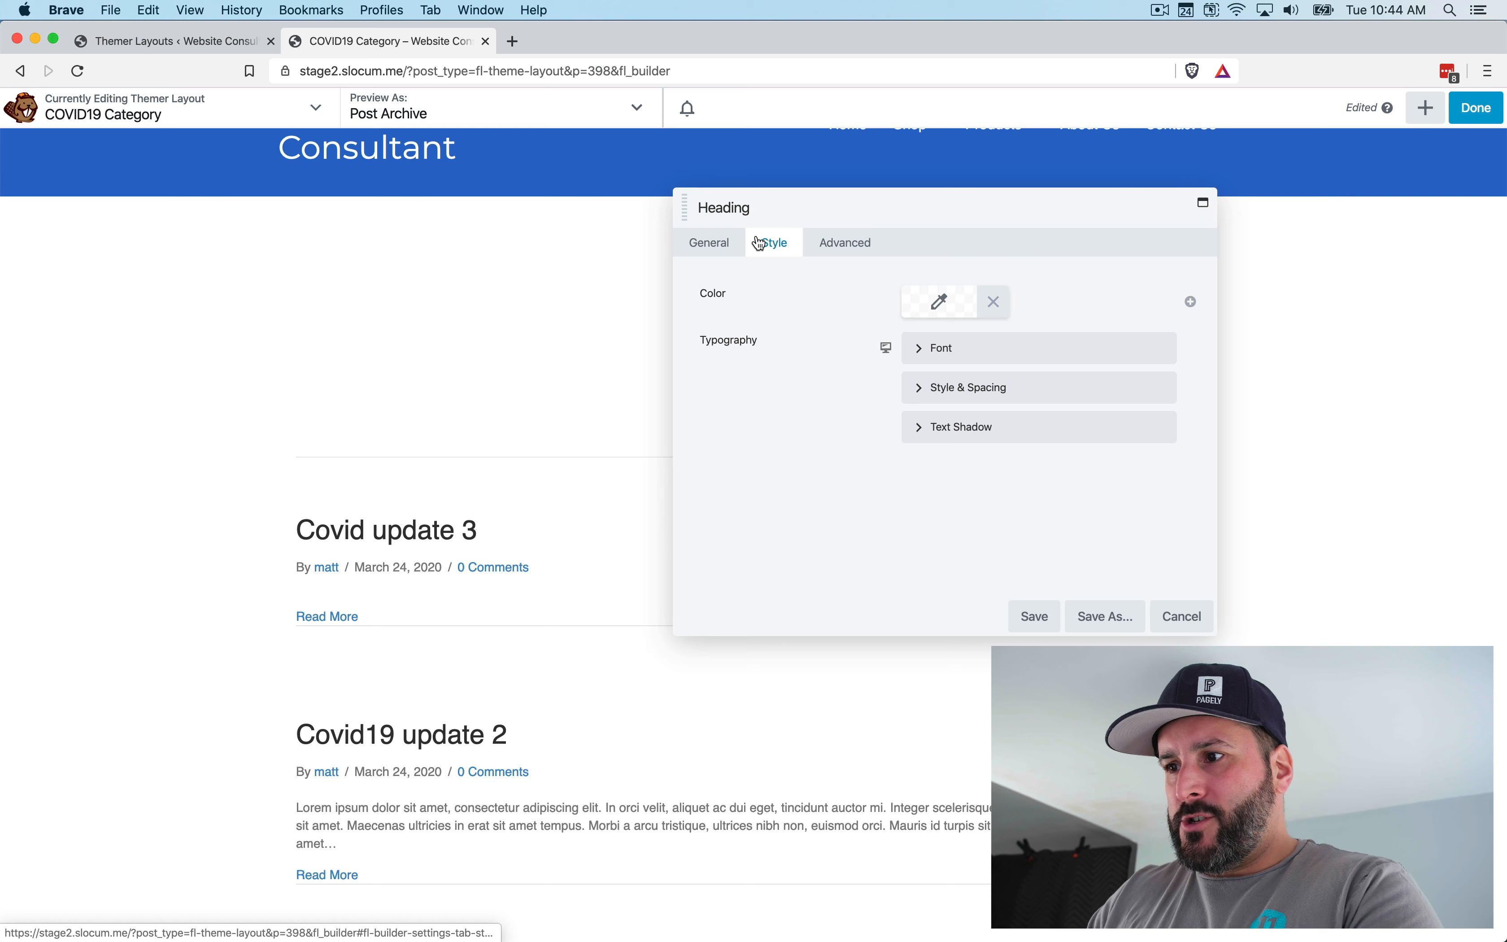
{"action": "left_click", "coordinate": [734, 244]}
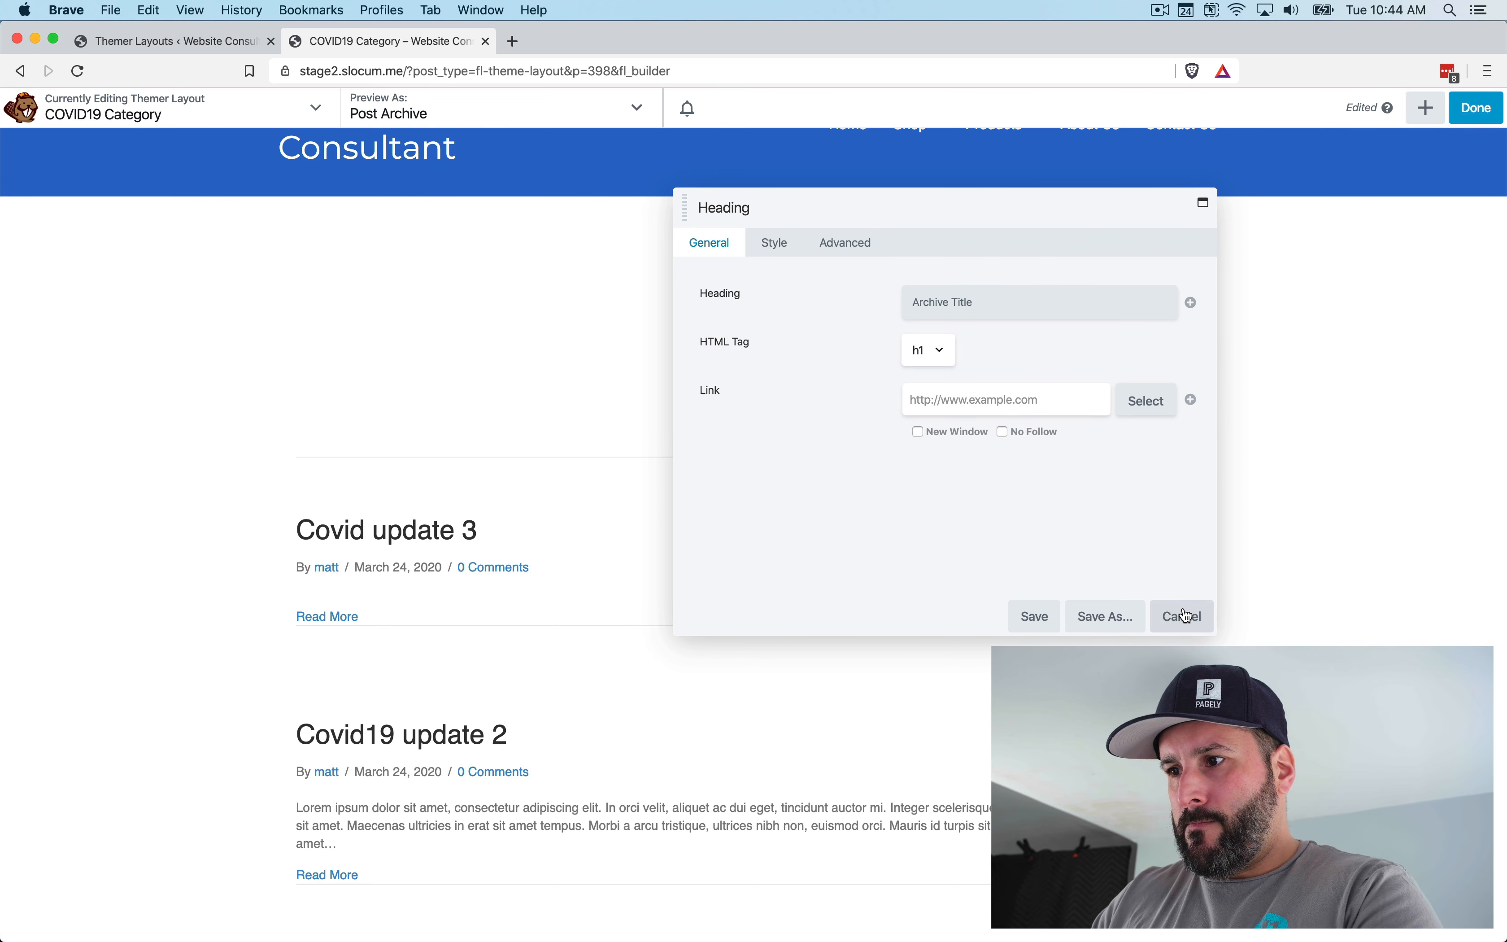
{"action": "left_click", "coordinate": [1164, 619]}
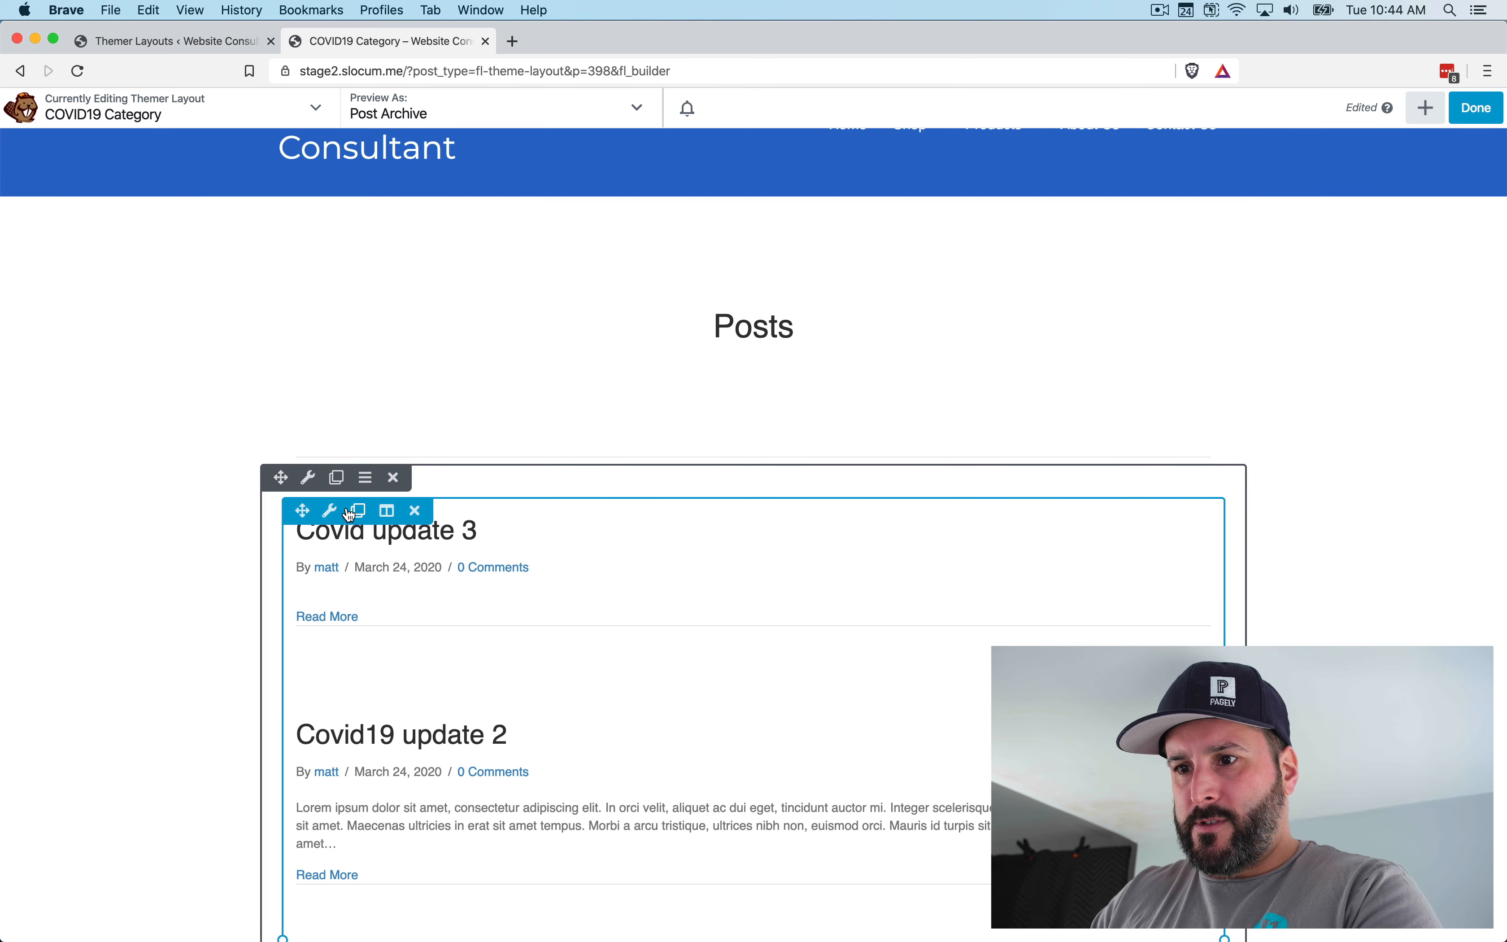
Open the settings of the Posts module listing the updates and set its content source to Custom Query
{"action": "left_click", "coordinate": [332, 512]}
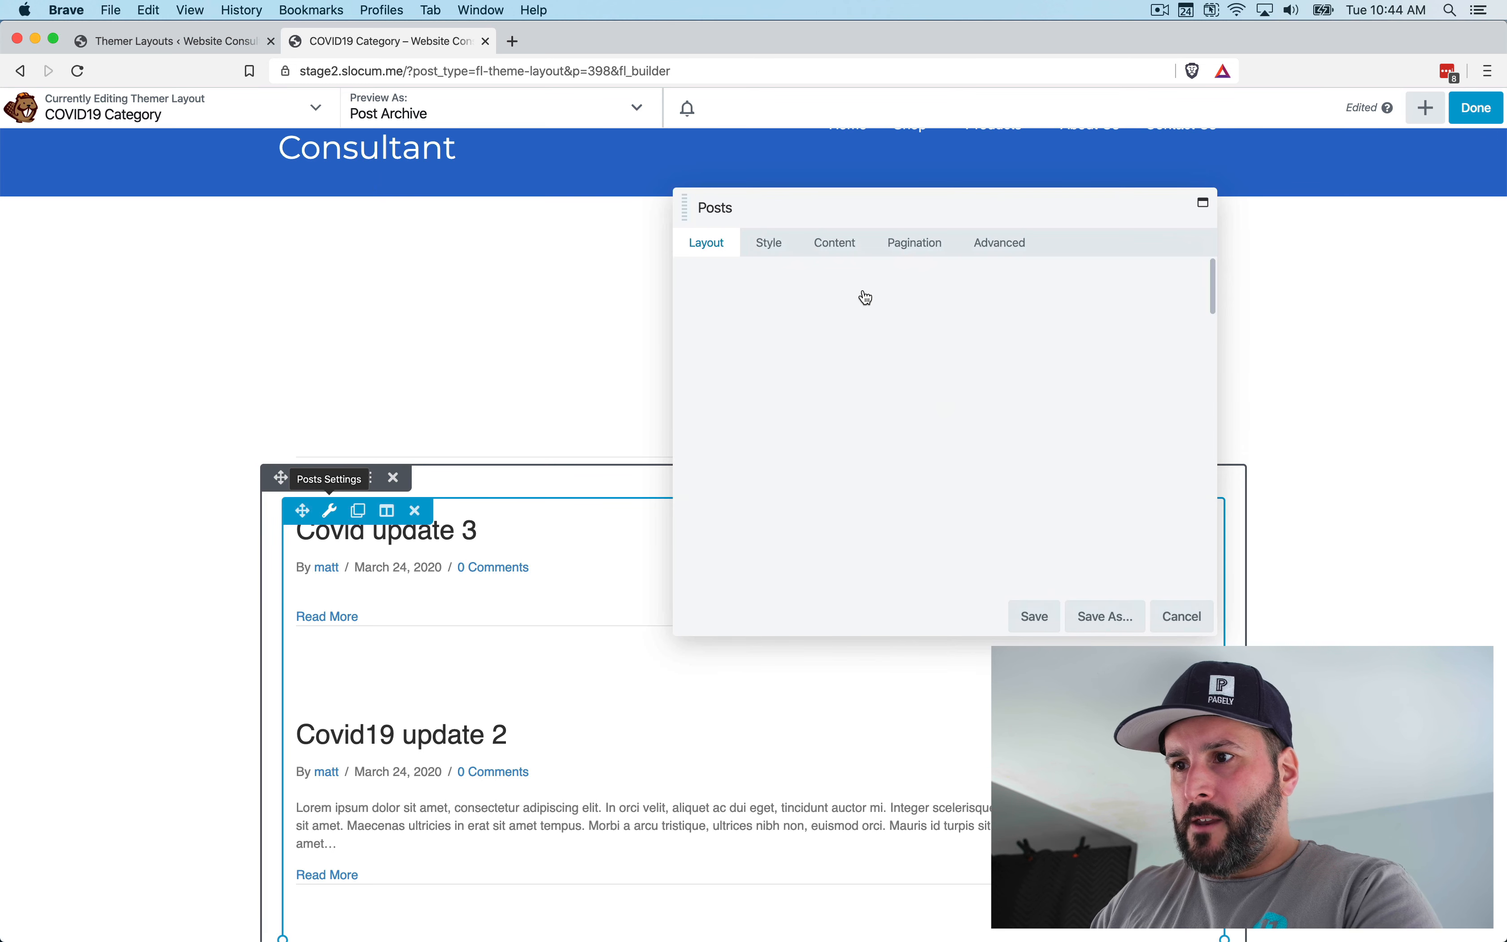
{"action": "left_click", "coordinate": [770, 244]}
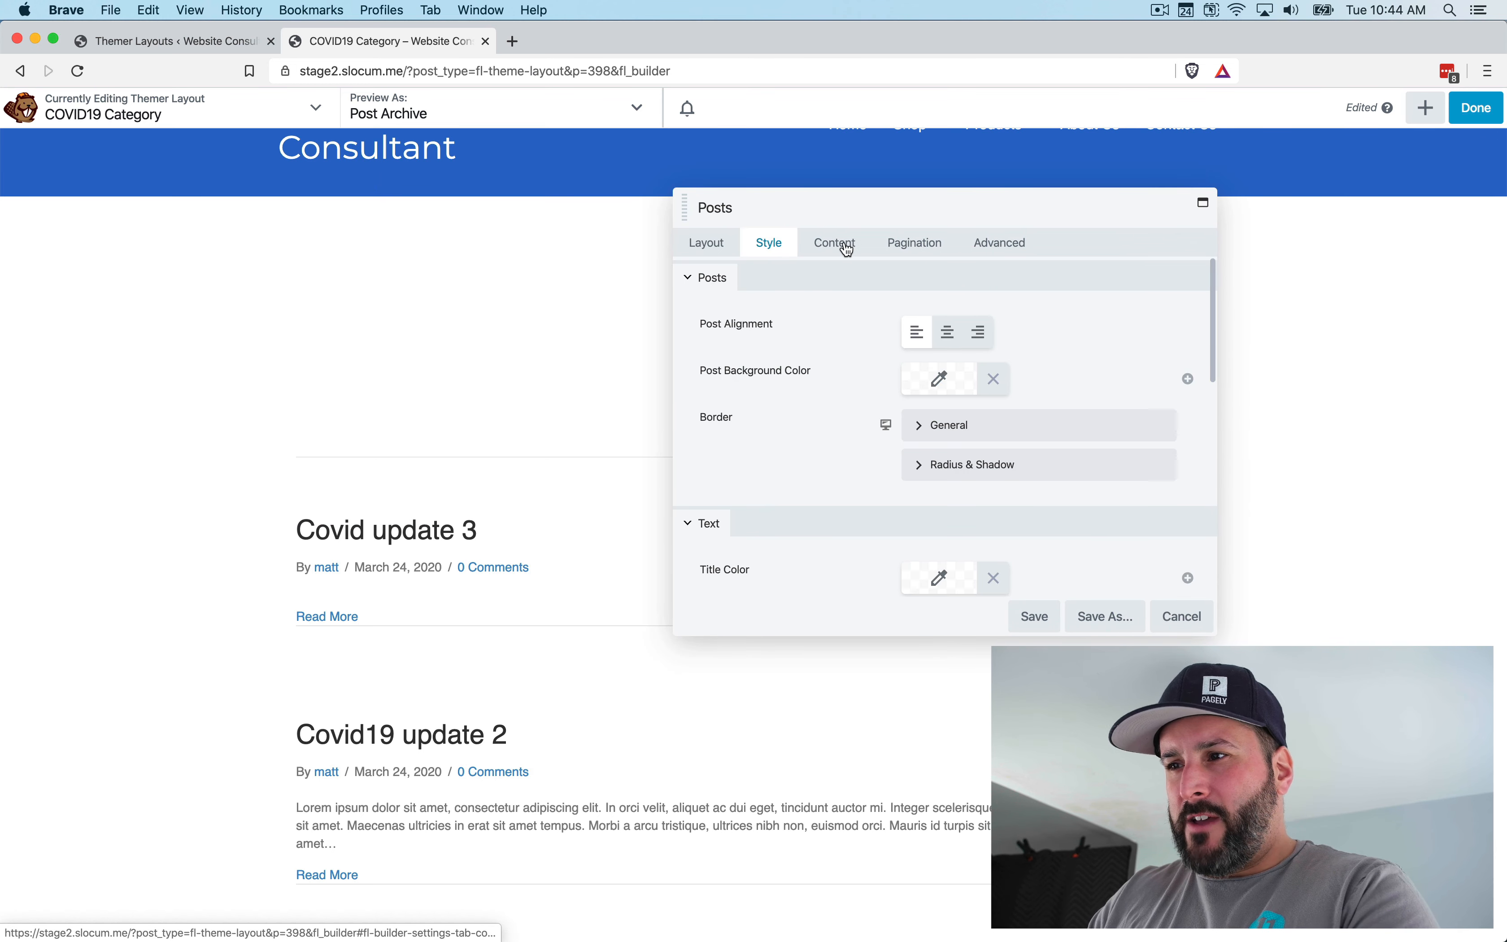
{"action": "left_click", "coordinate": [864, 250]}
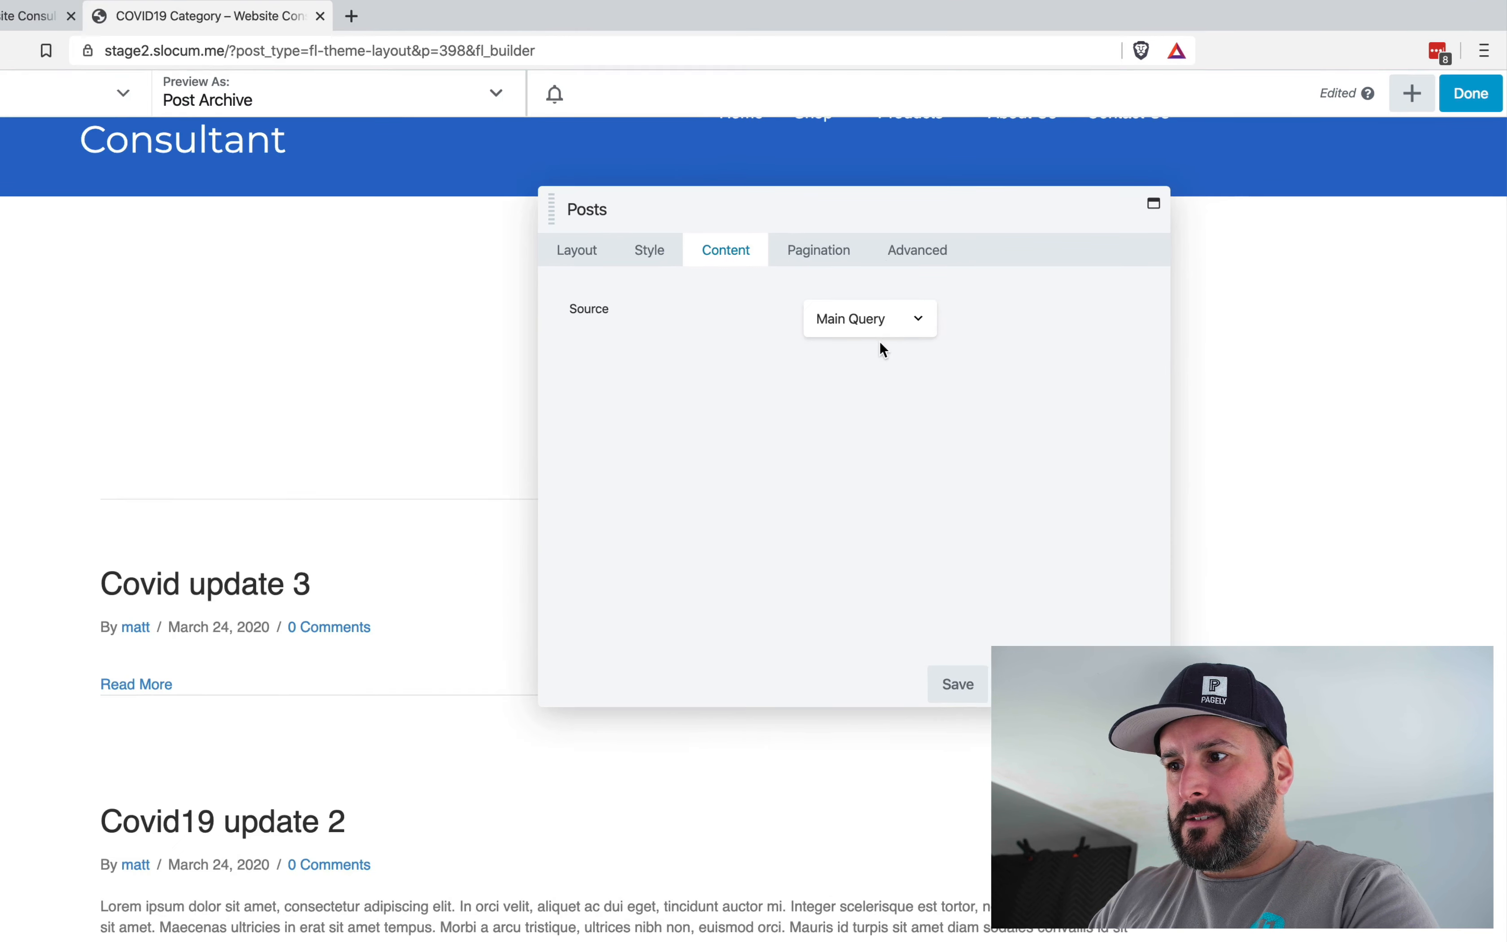
{"action": "left_click", "coordinate": [953, 301]}
{"action": "left_click", "coordinate": [801, 316]}
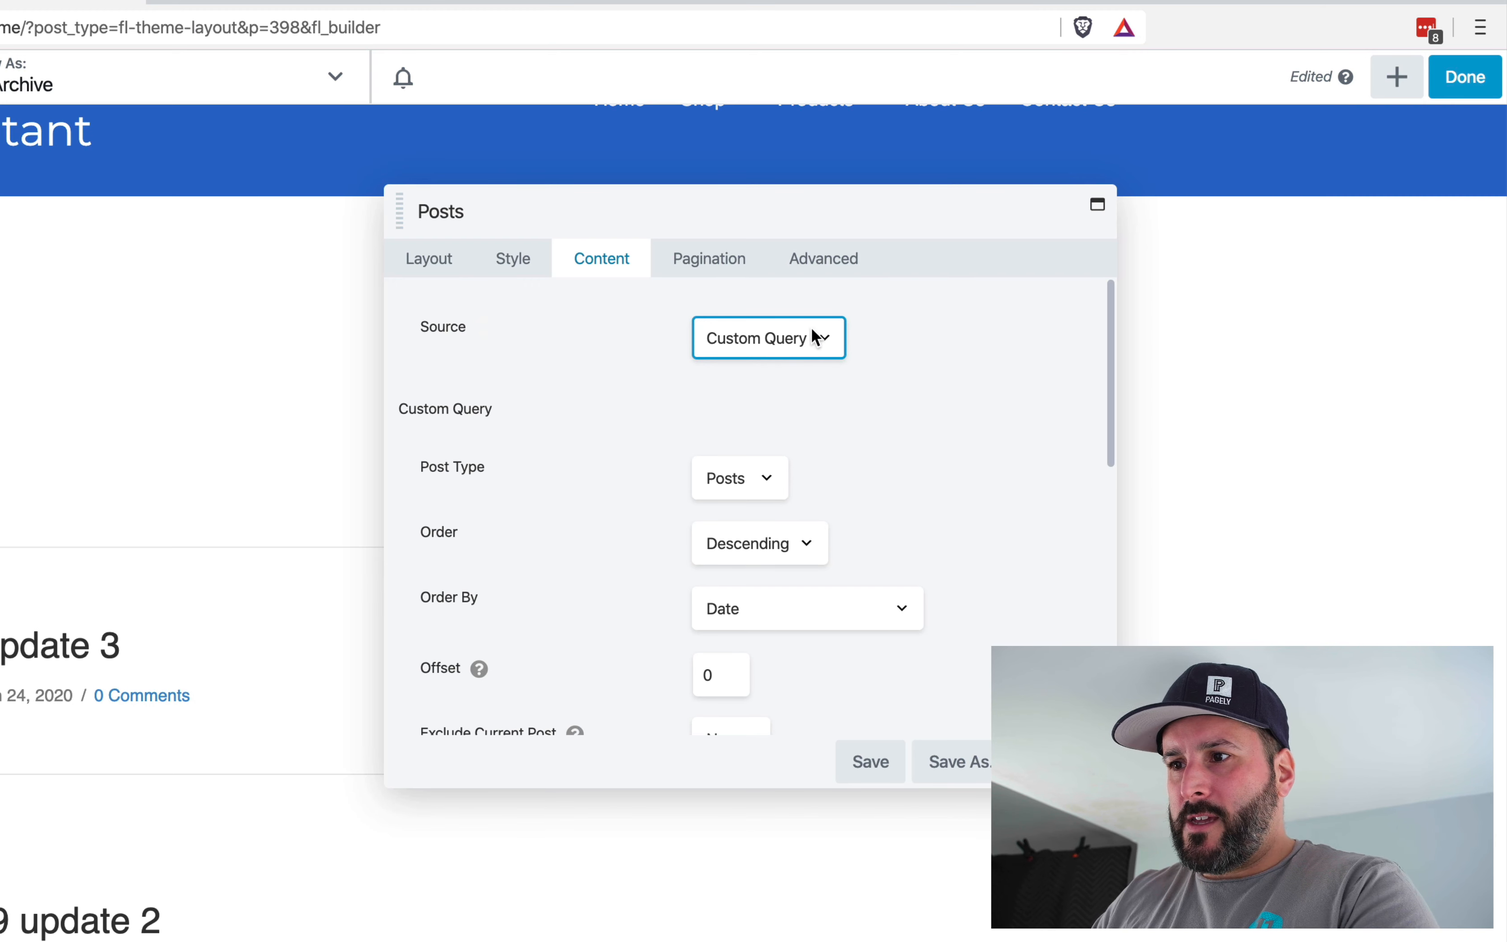
Filter the custom query to match the COVID19 category and save the Posts module settings
{"action": "scroll", "coordinate": [844, 446], "scroll_direction": "down", "scroll_amount": 1}
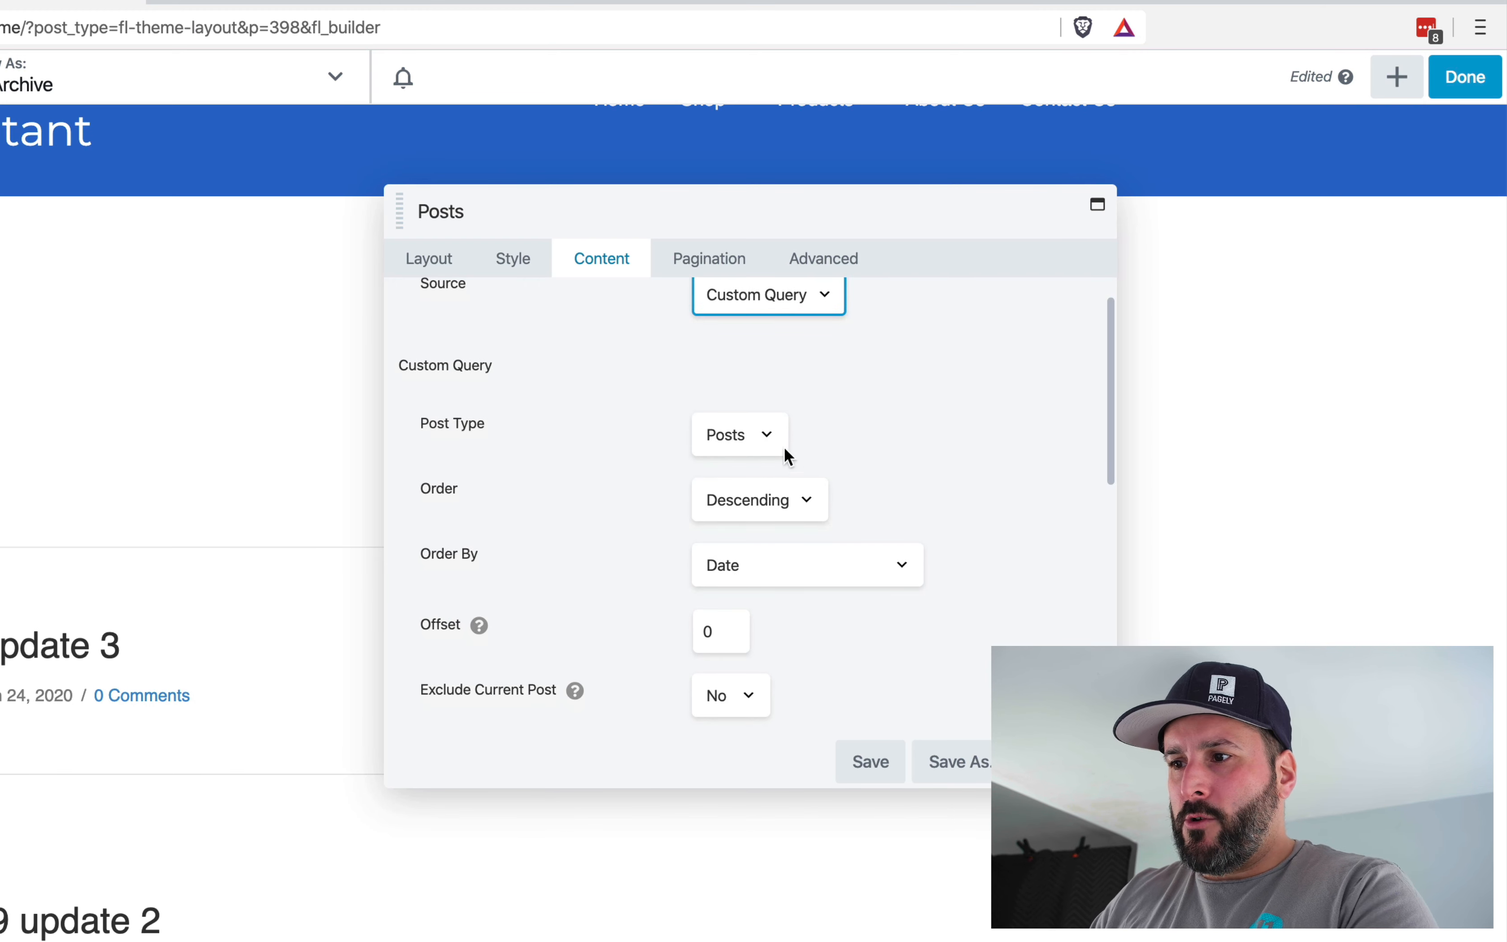
{"action": "scroll", "coordinate": [907, 525], "scroll_direction": "down", "scroll_amount": 2}
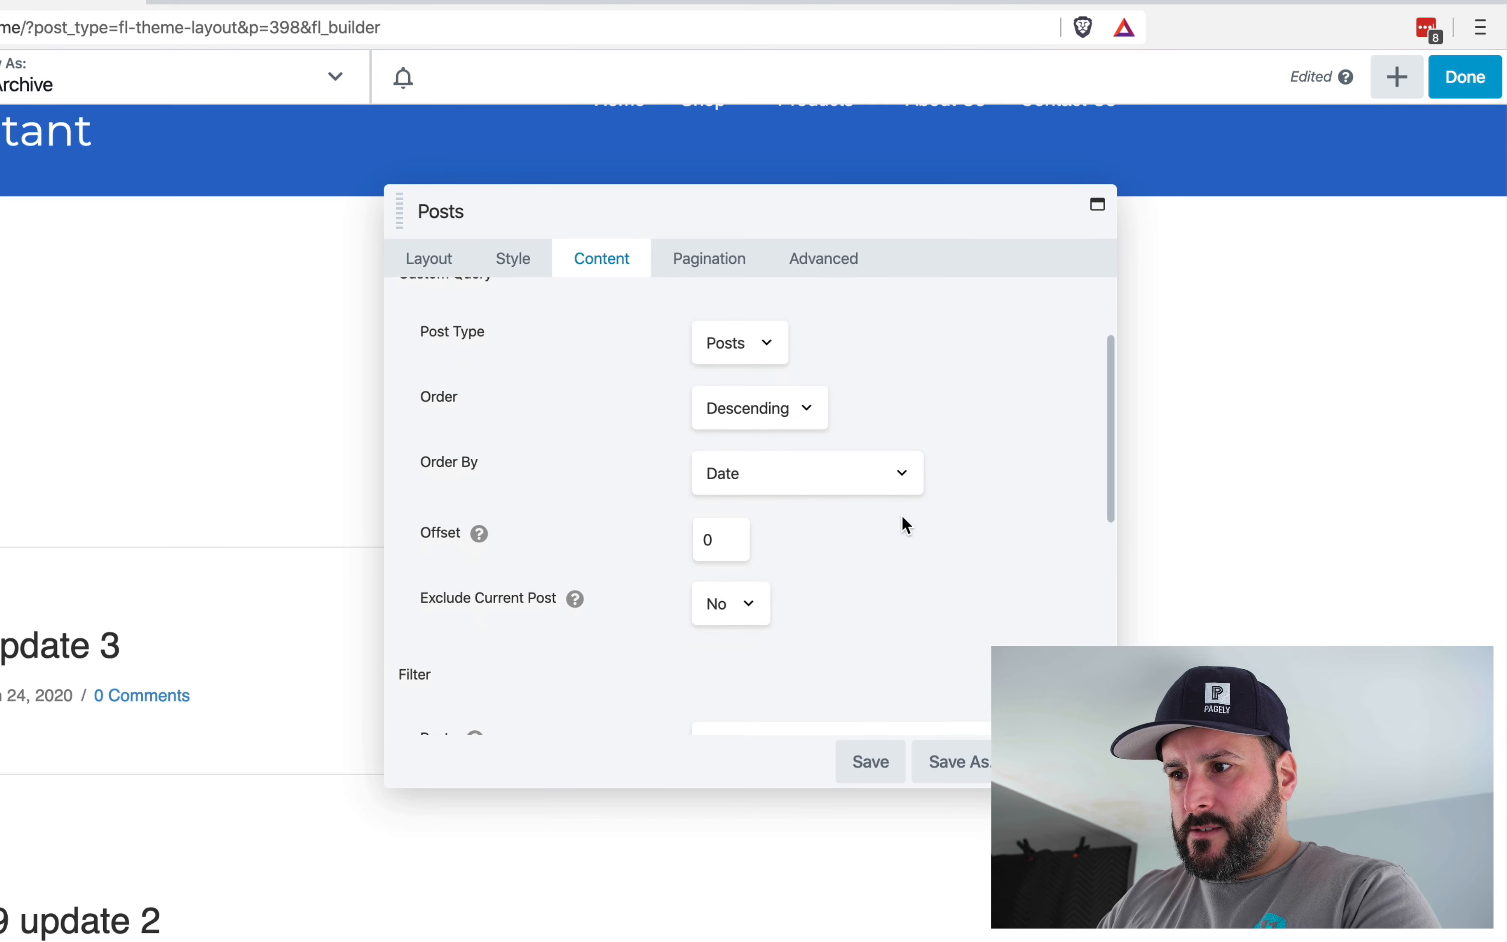
{"action": "scroll", "coordinate": [773, 528], "scroll_direction": "down", "scroll_amount": 3}
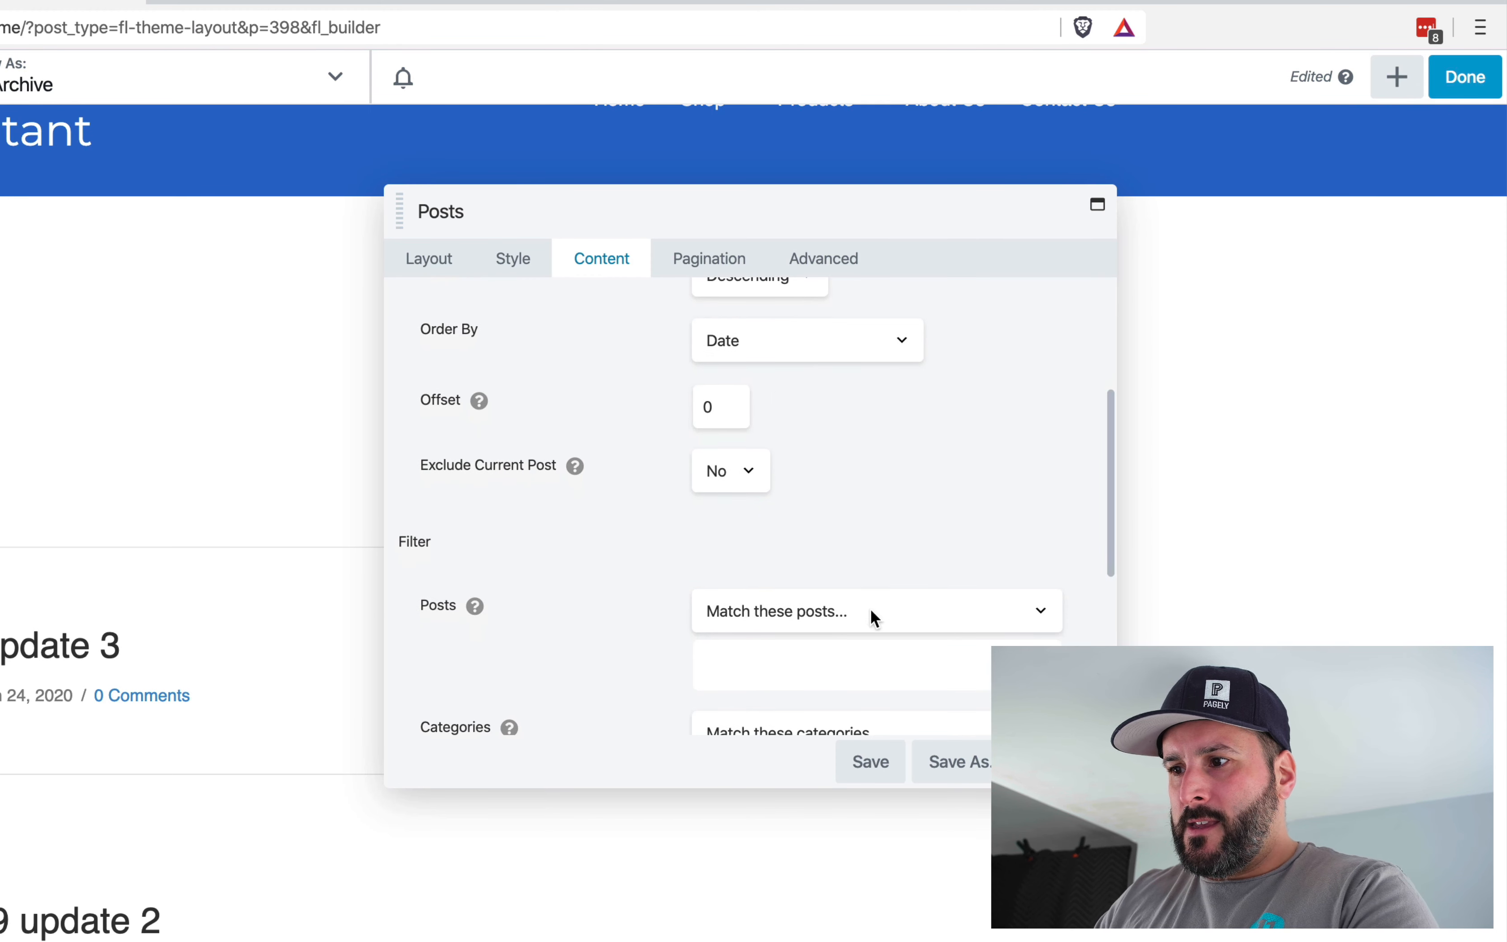
{"action": "left_click", "coordinate": [871, 611]}
{"action": "left_click", "coordinate": [922, 555]}
{"action": "scroll", "coordinate": [884, 617], "scroll_direction": "down", "scroll_amount": 3}
{"action": "left_click", "coordinate": [867, 595]}
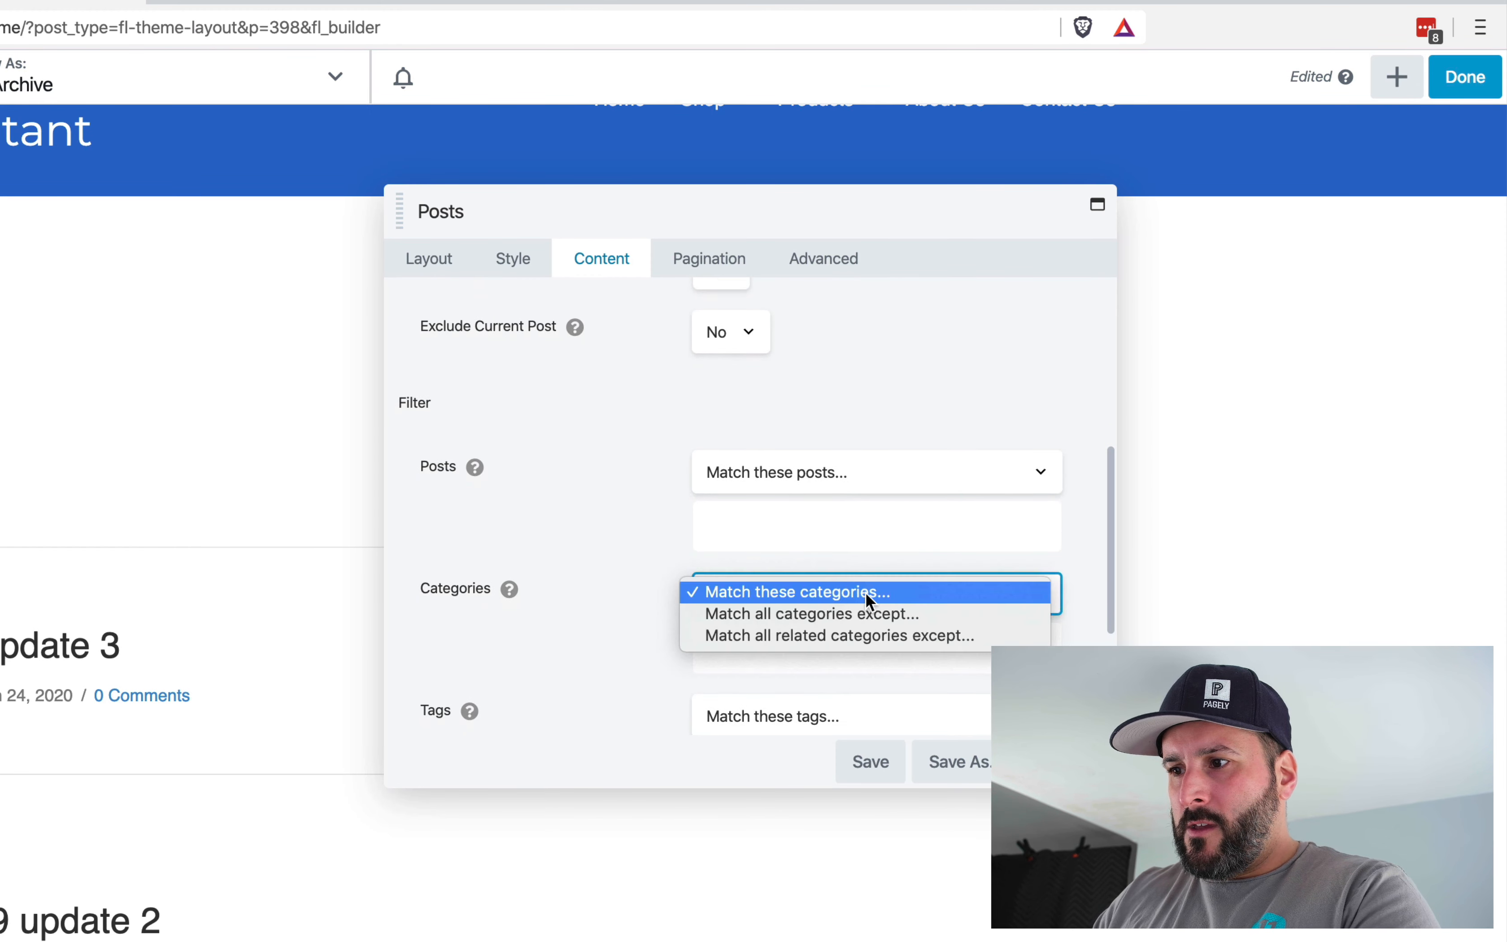
{"action": "left_click", "coordinate": [909, 597]}
{"action": "left_click", "coordinate": [778, 650]}
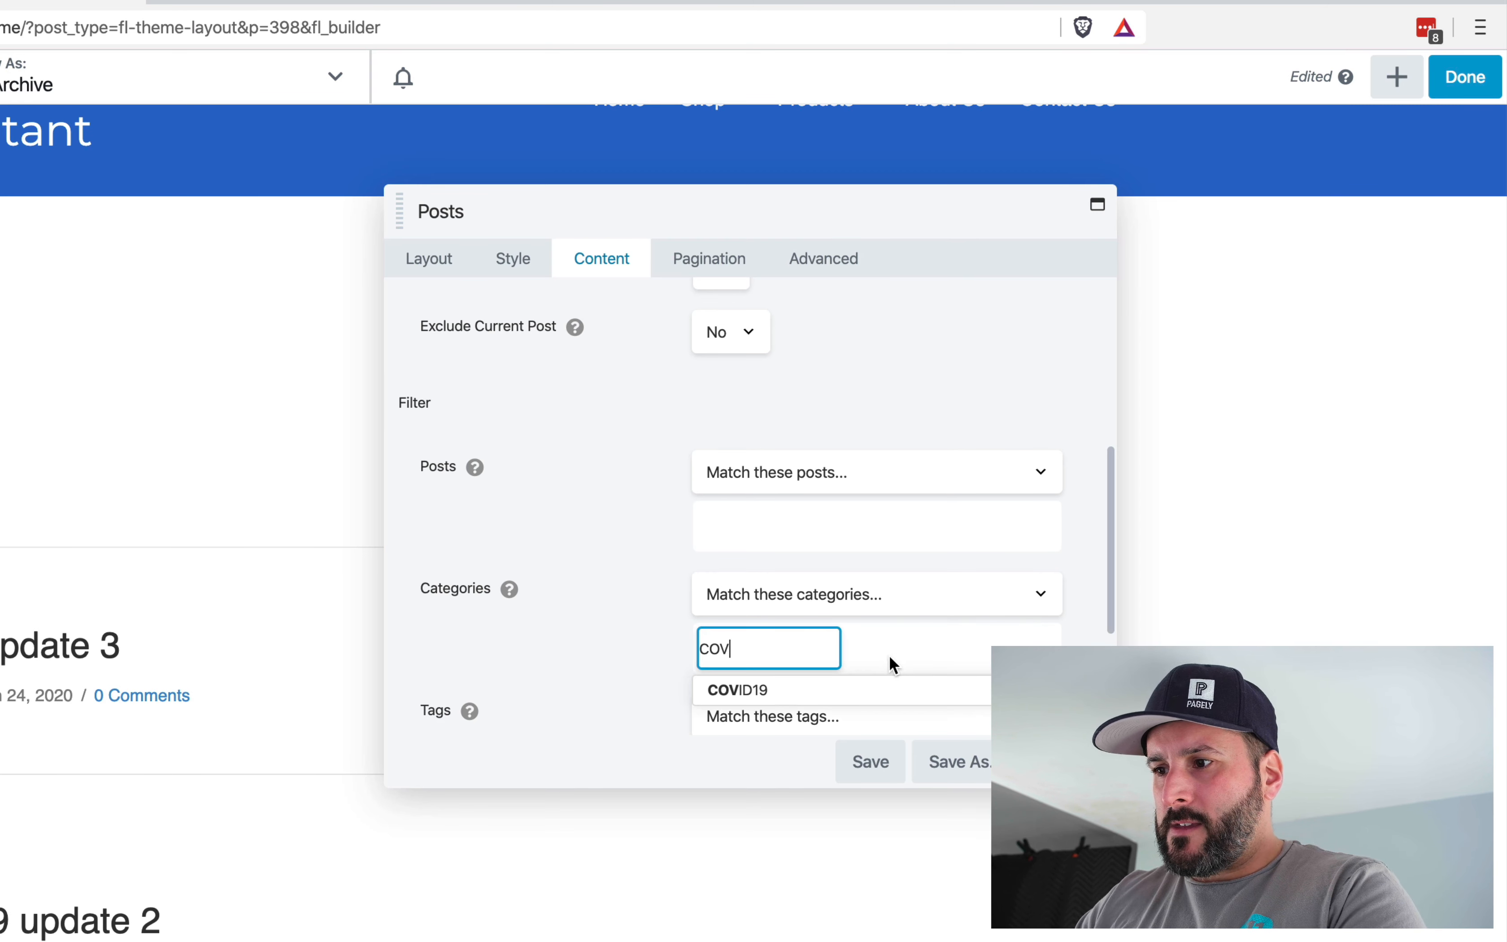
{"action": "left_click", "coordinate": [790, 692]}
{"action": "left_click", "coordinate": [882, 765]}
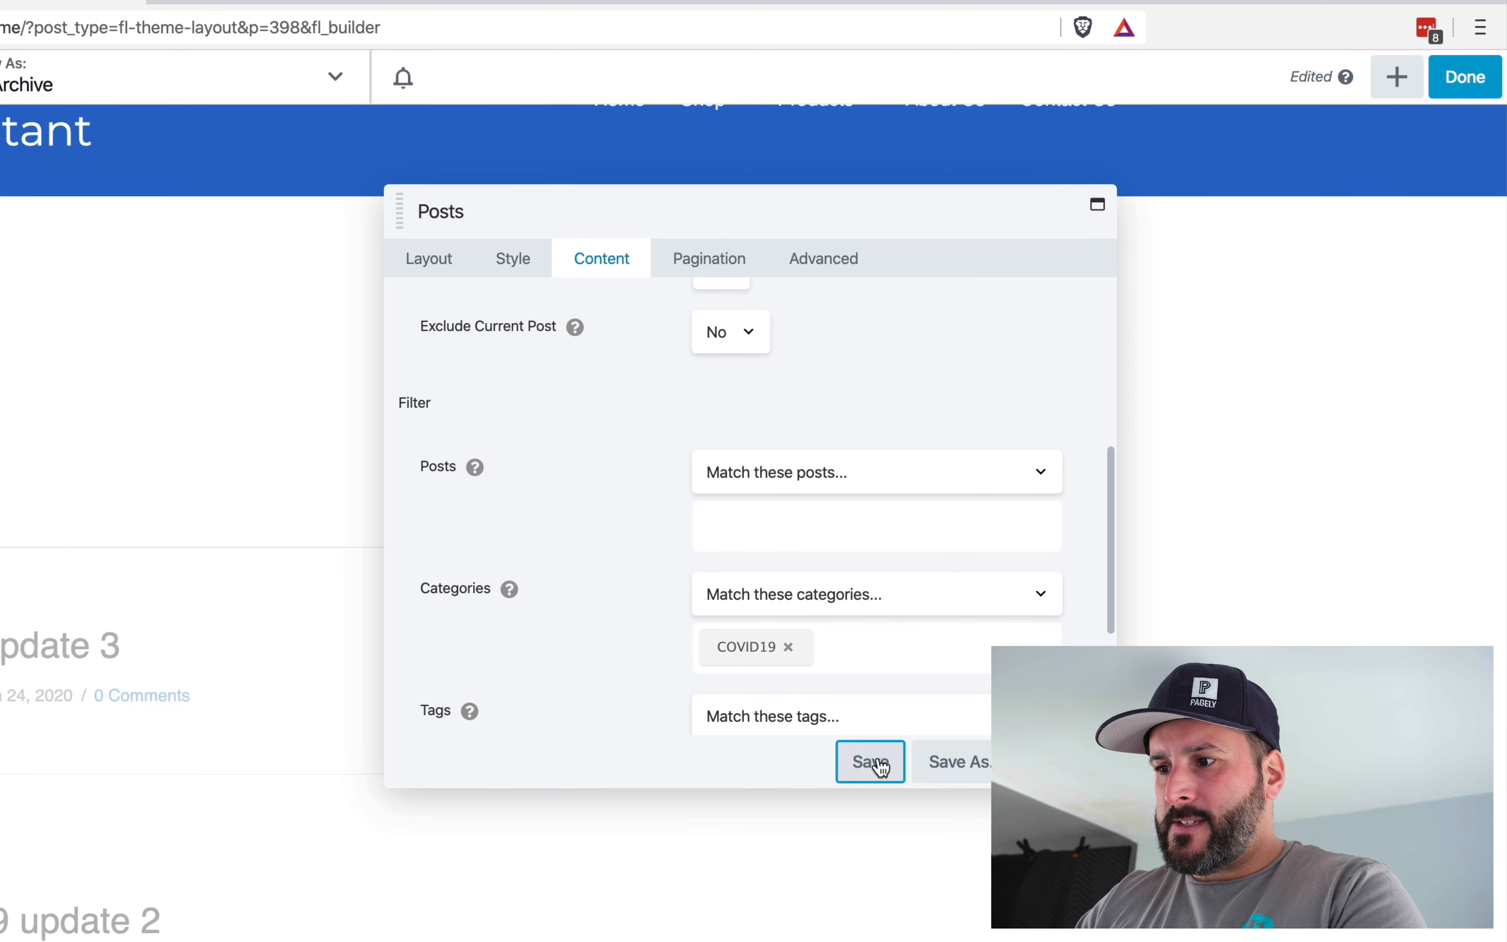
Check the filtered post list, then remove the Archive Title connection from the heading above it
{"action": "scroll", "coordinate": [882, 765], "scroll_direction": "down", "scroll_amount": 5}
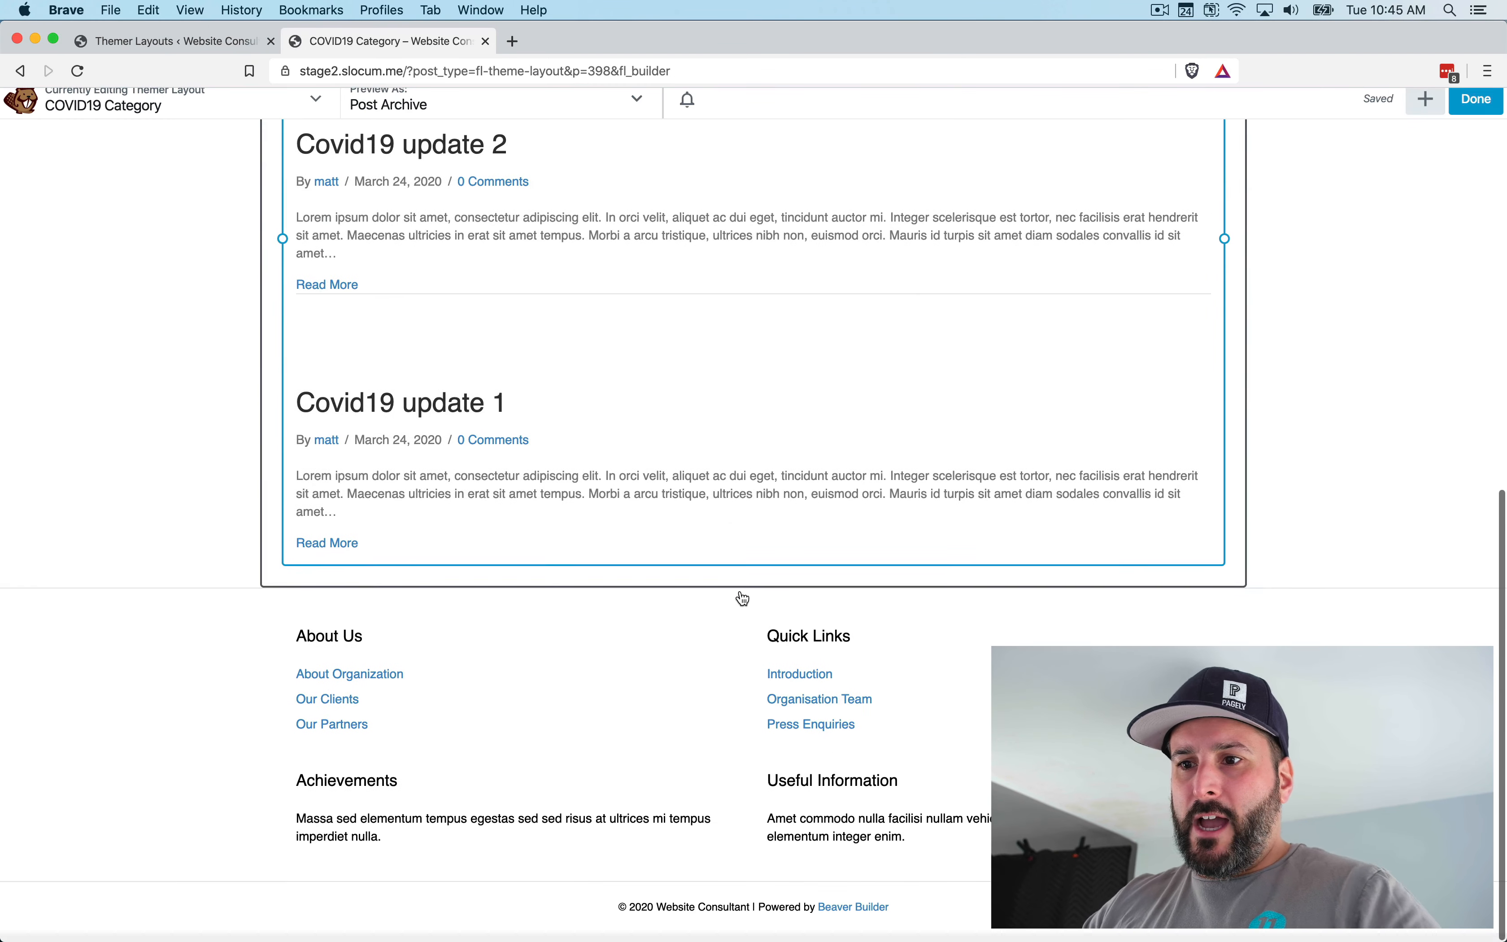
{"action": "scroll", "coordinate": [745, 599], "scroll_direction": "up", "scroll_amount": 5}
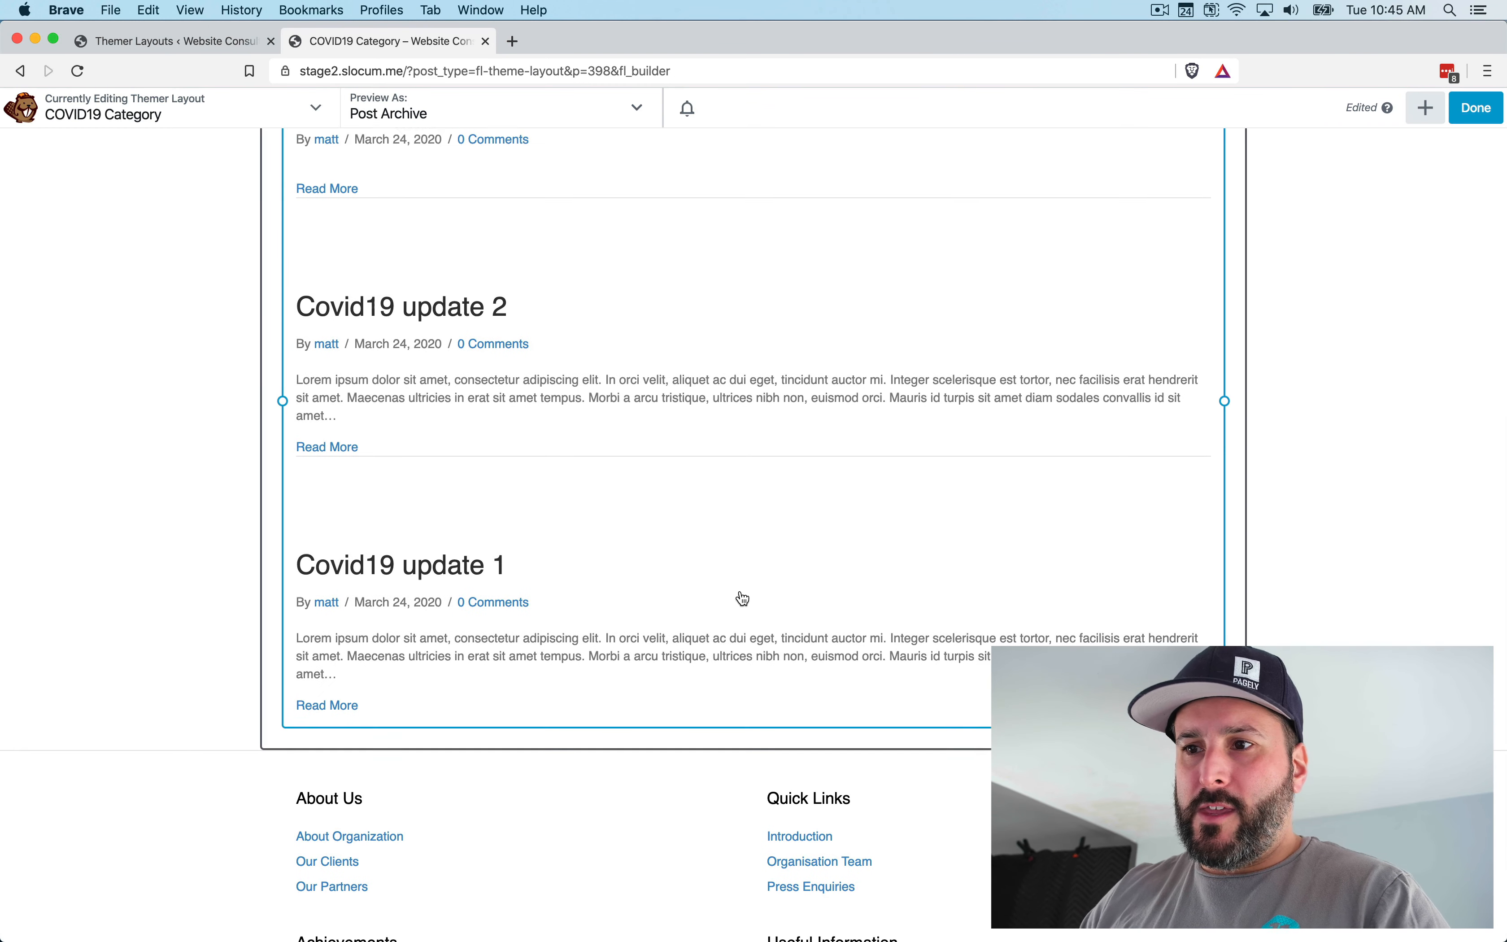
{"action": "scroll", "coordinate": [744, 600], "scroll_direction": "up", "scroll_amount": 1}
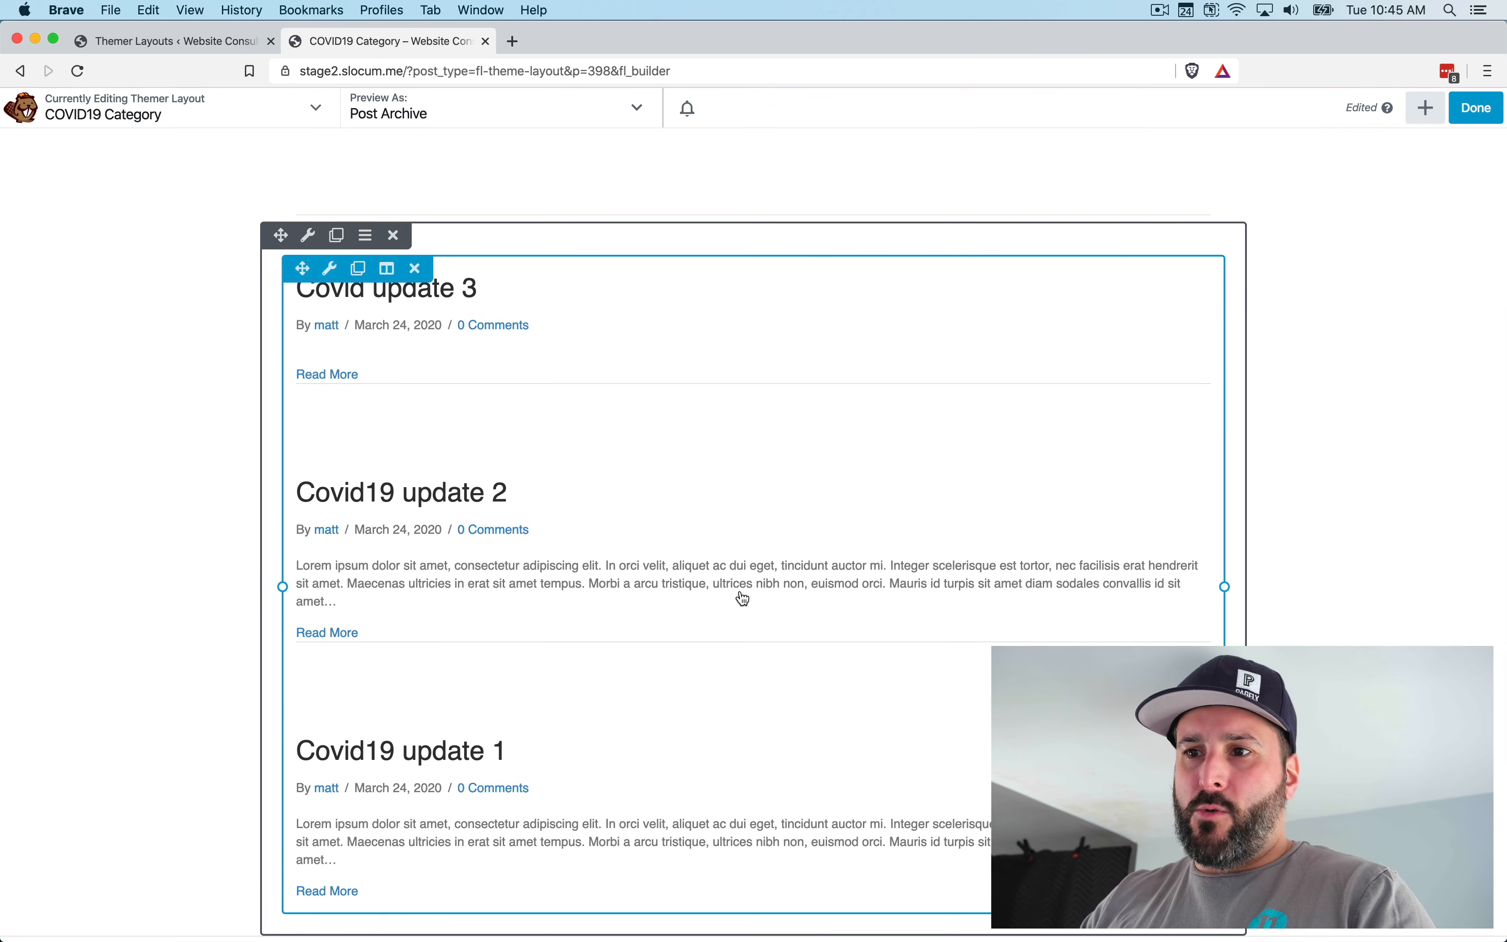
{"action": "scroll", "coordinate": [744, 599], "scroll_direction": "up", "scroll_amount": 7}
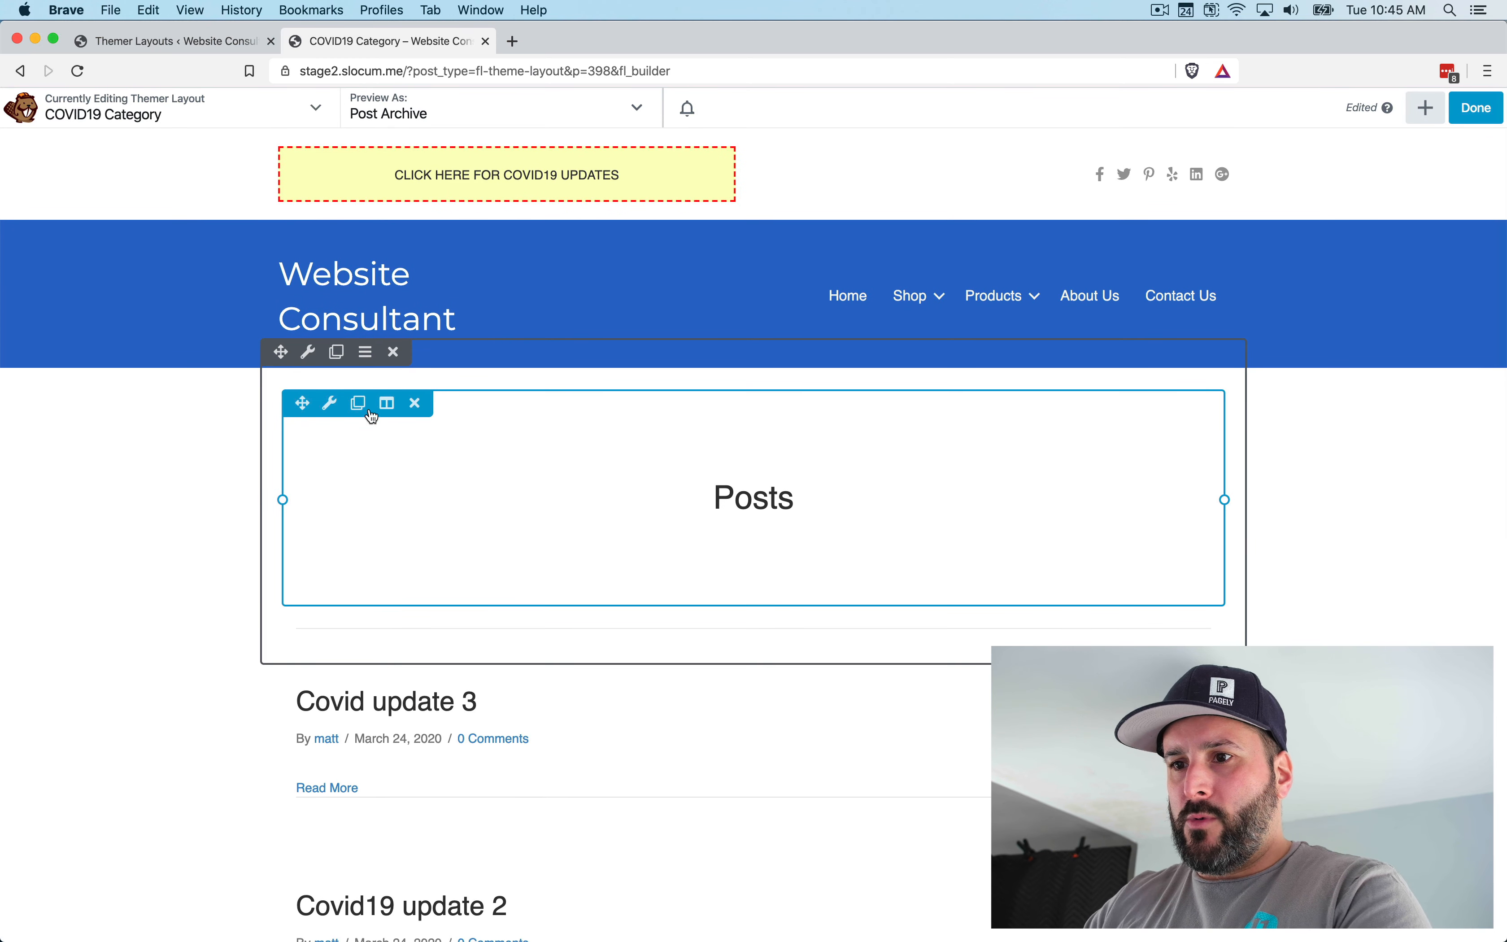
{"action": "left_click", "coordinate": [330, 404]}
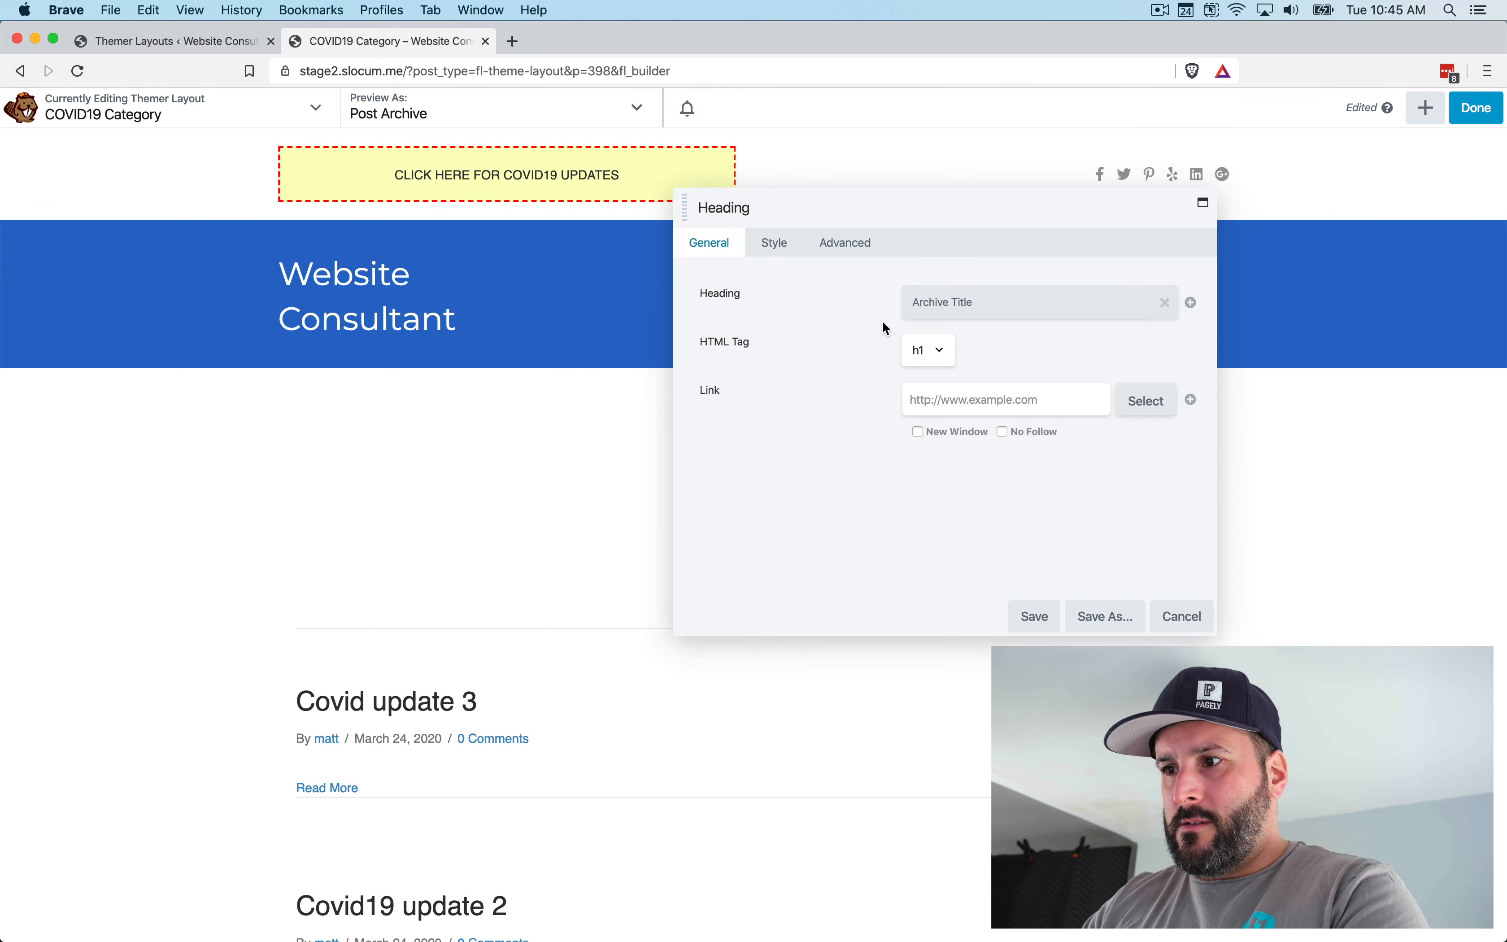
{"action": "left_click", "coordinate": [1168, 305]}
{"action": "left_click", "coordinate": [1041, 313]}
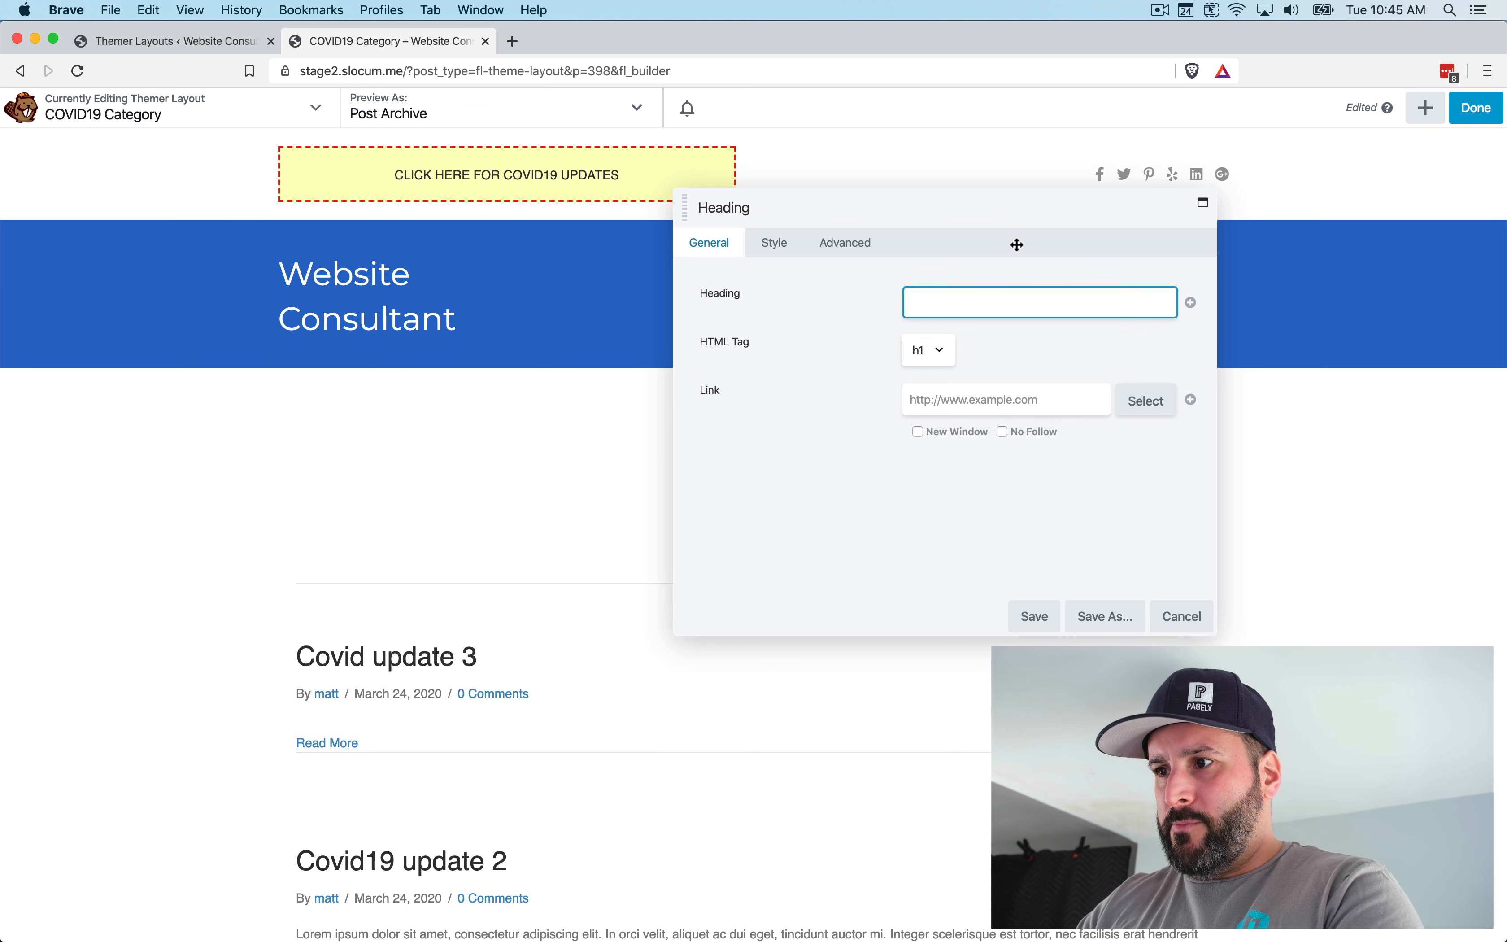
{"action": "left_click_drag", "start_coordinate": [1013, 242], "coordinate": [984, 275]}
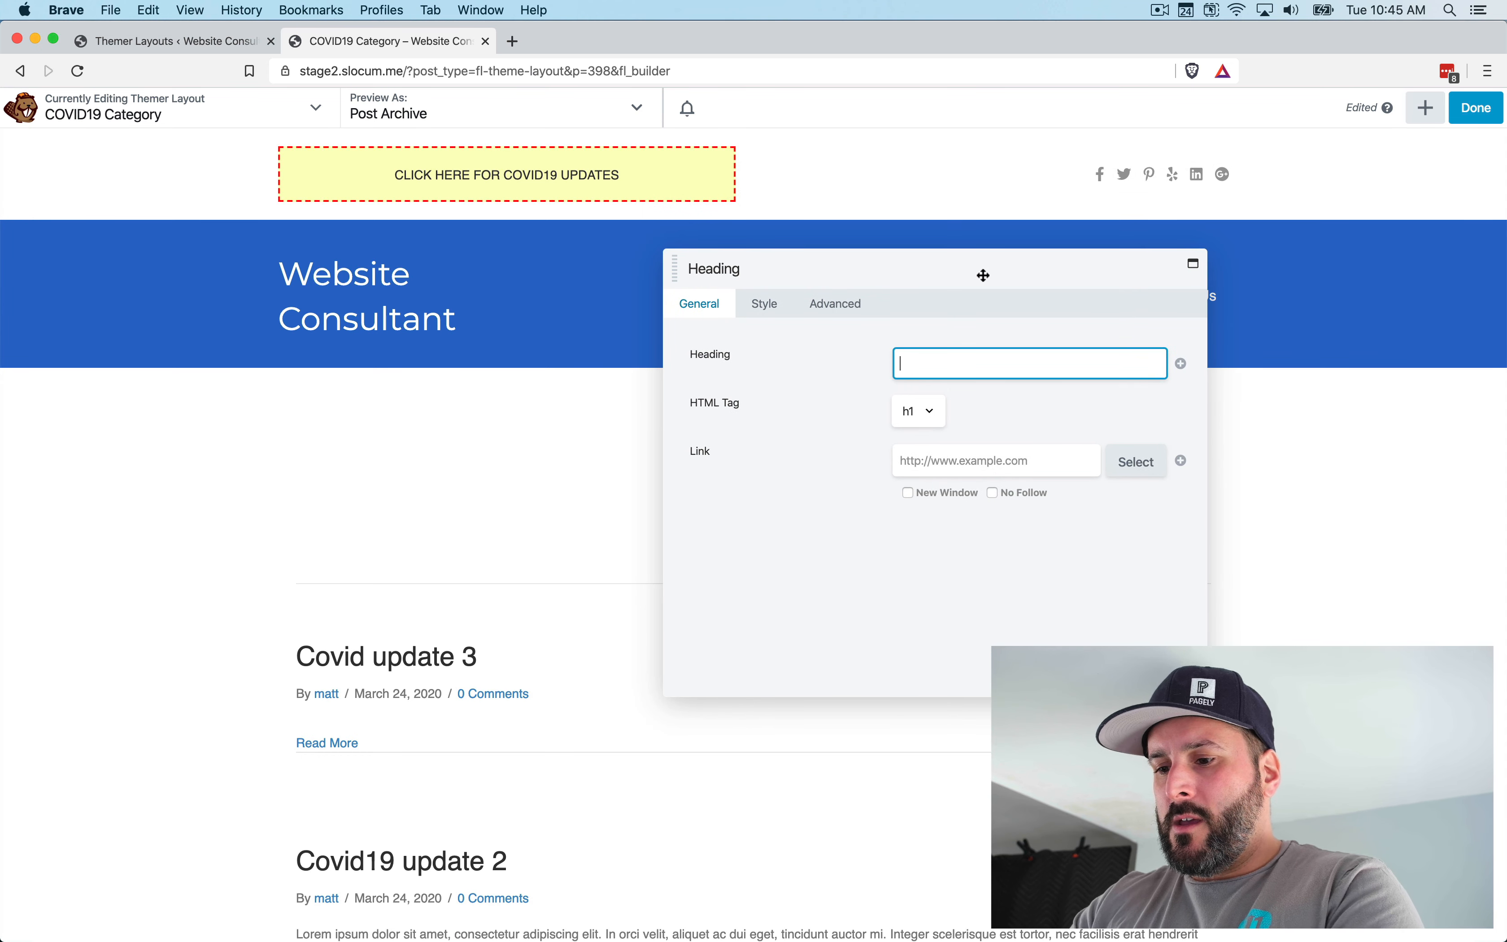
Set the archive heading's text to "See all of the COVID19 updates below" and save the Heading module
{"action": "type", "text": "SEE"}
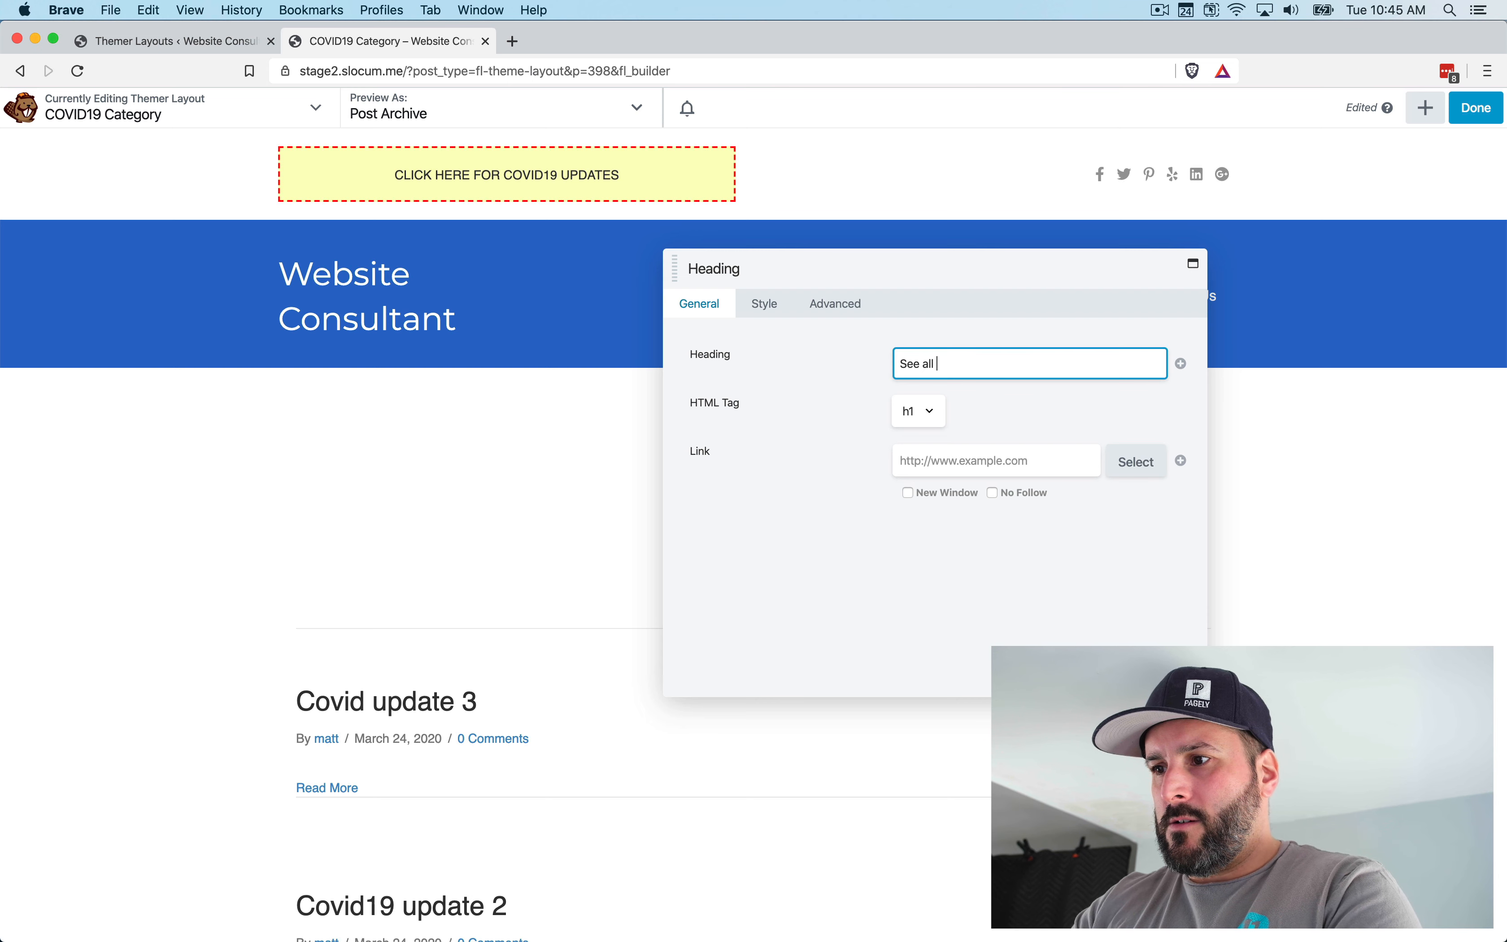
{"action": "type", "text": " all of the COVID"}
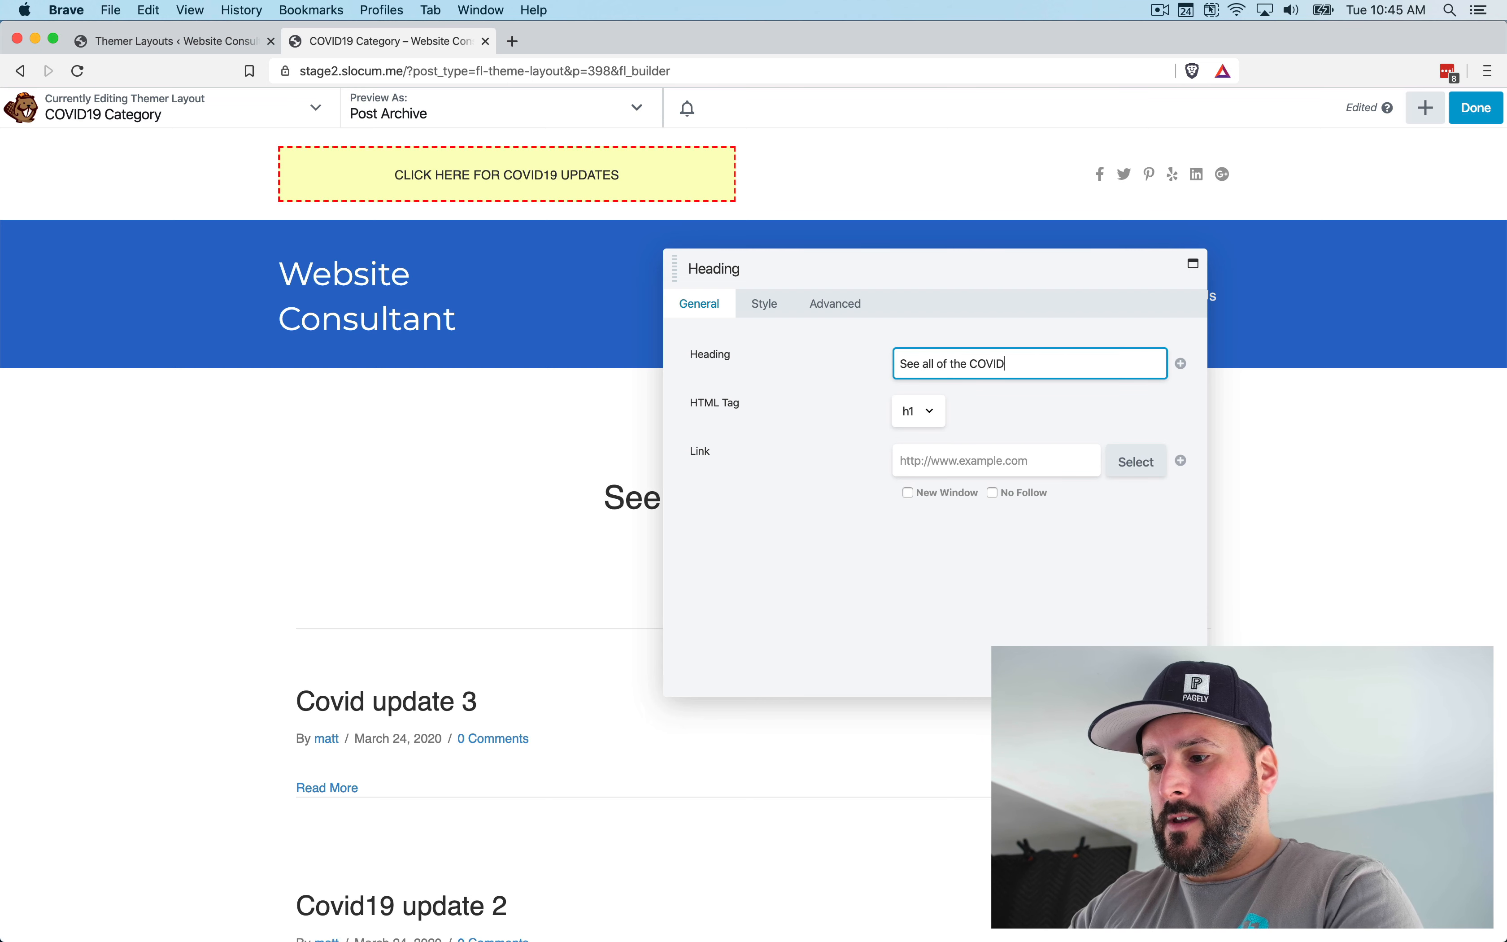
{"action": "type", "text": "19 updates here"}
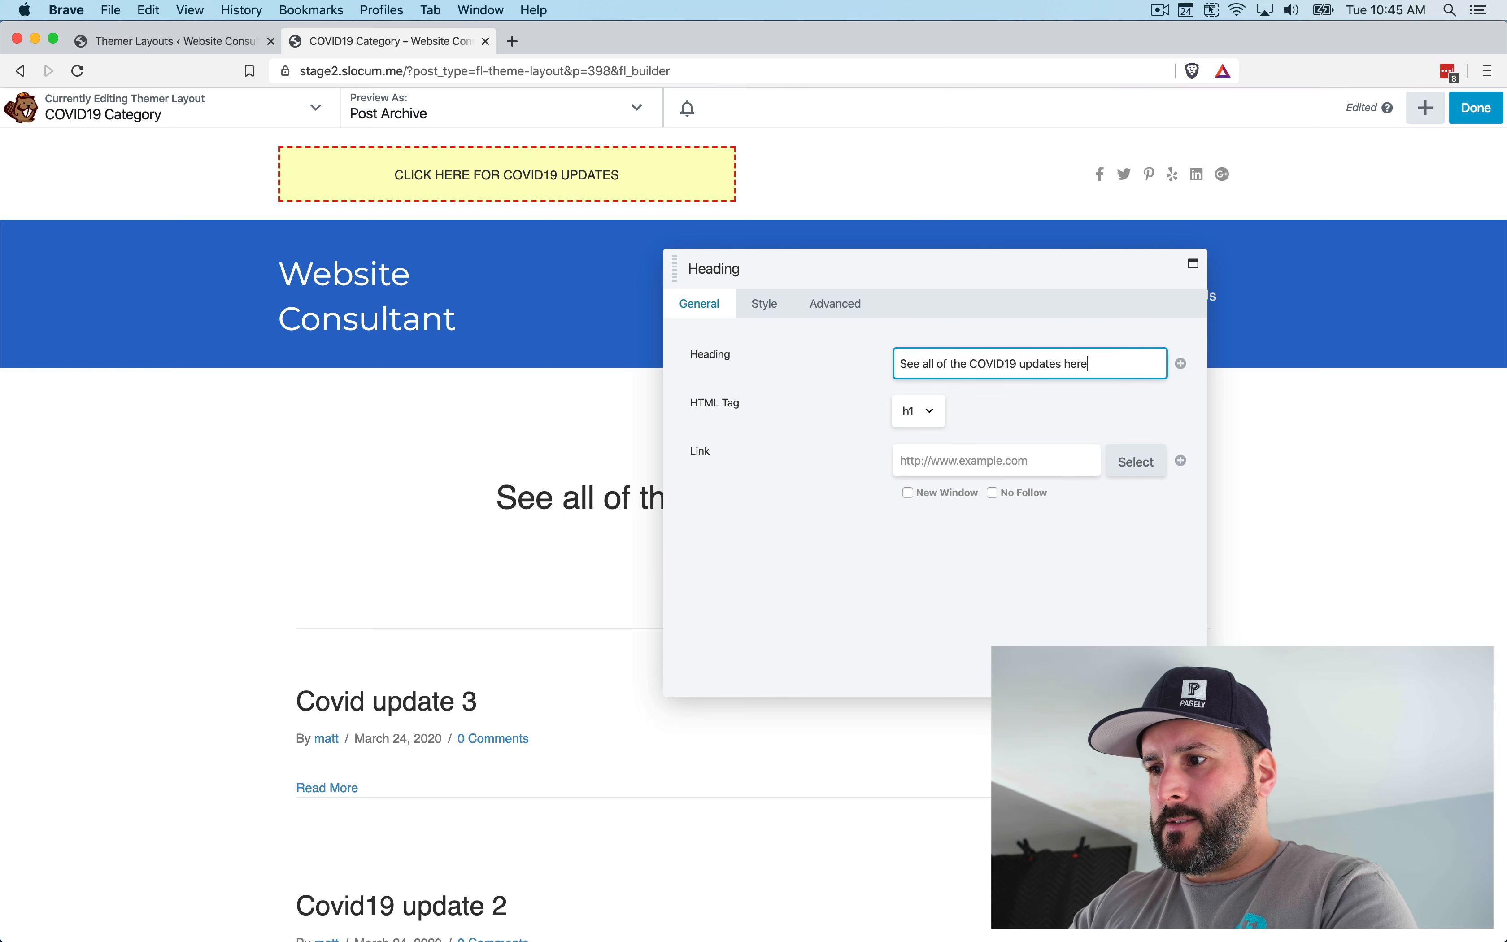
{"action": "key", "text": "BackSpace"}
{"action": "key", "text": "BackSpace"}
{"action": "key", "text": "BackSpace"}
{"action": "type", "text": "e"}
{"action": "key", "text": "BackSpace"}
{"action": "key", "text": "BackSpace"}
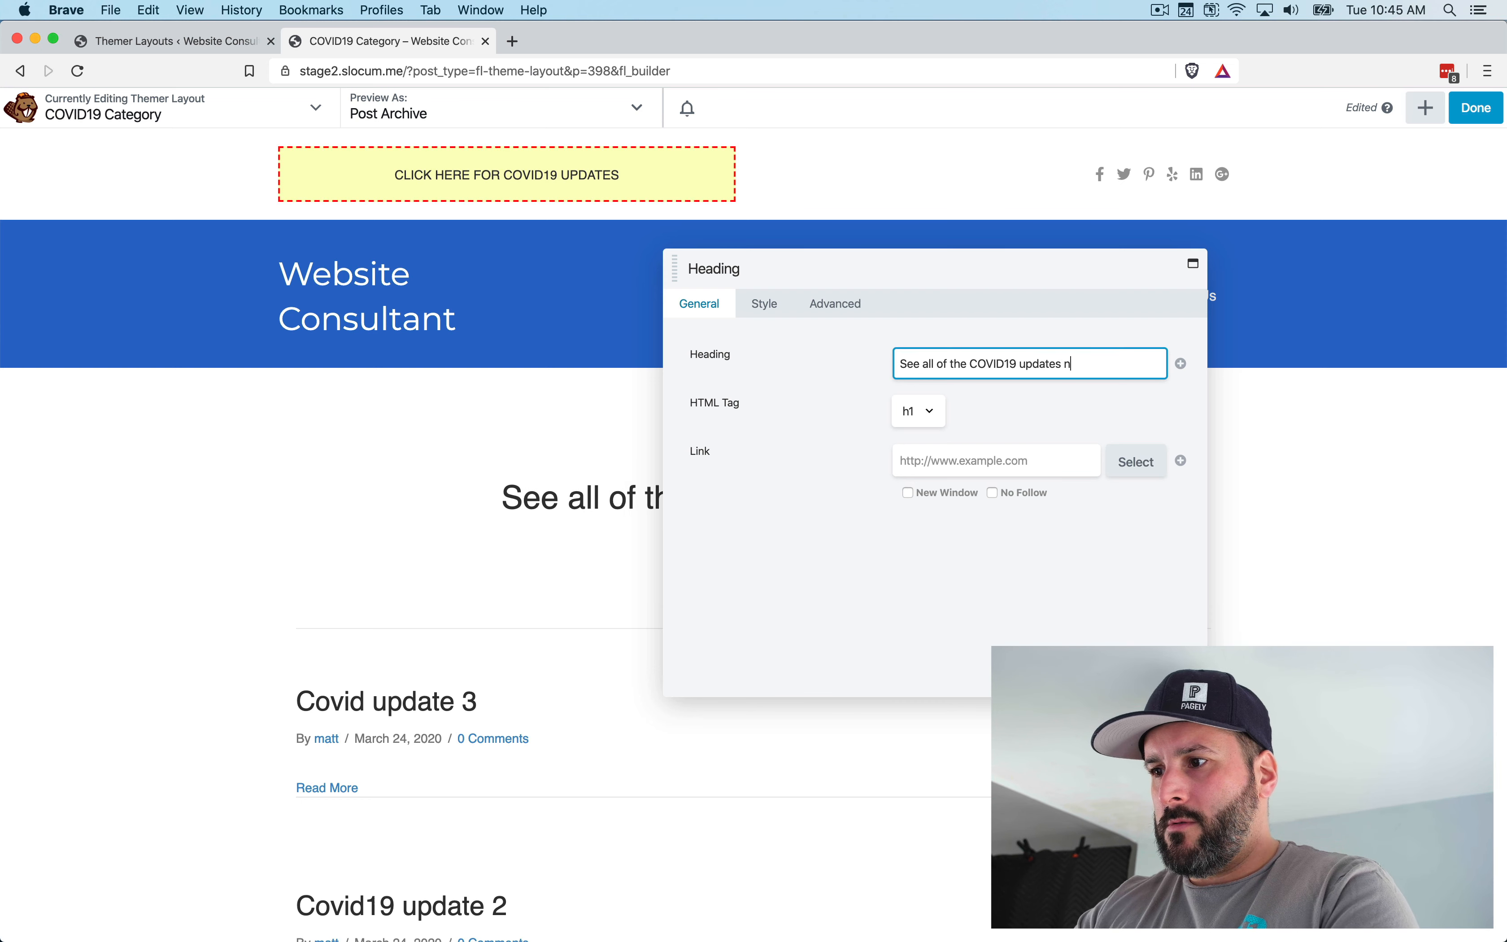
{"action": "type", "text": "below"}
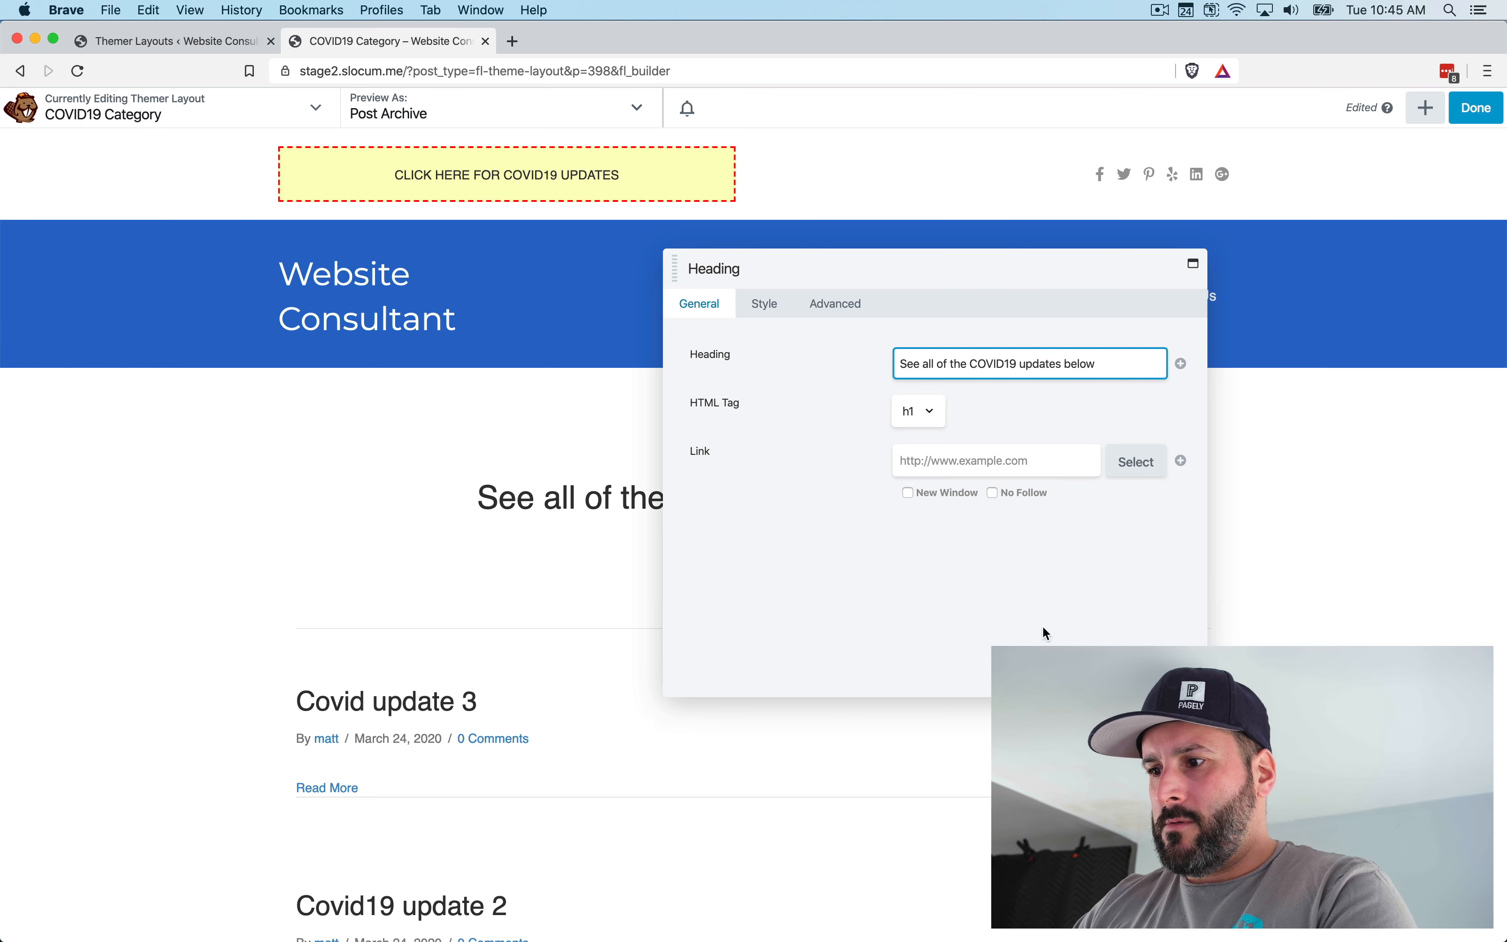
{"action": "left_click", "coordinate": [1034, 672]}
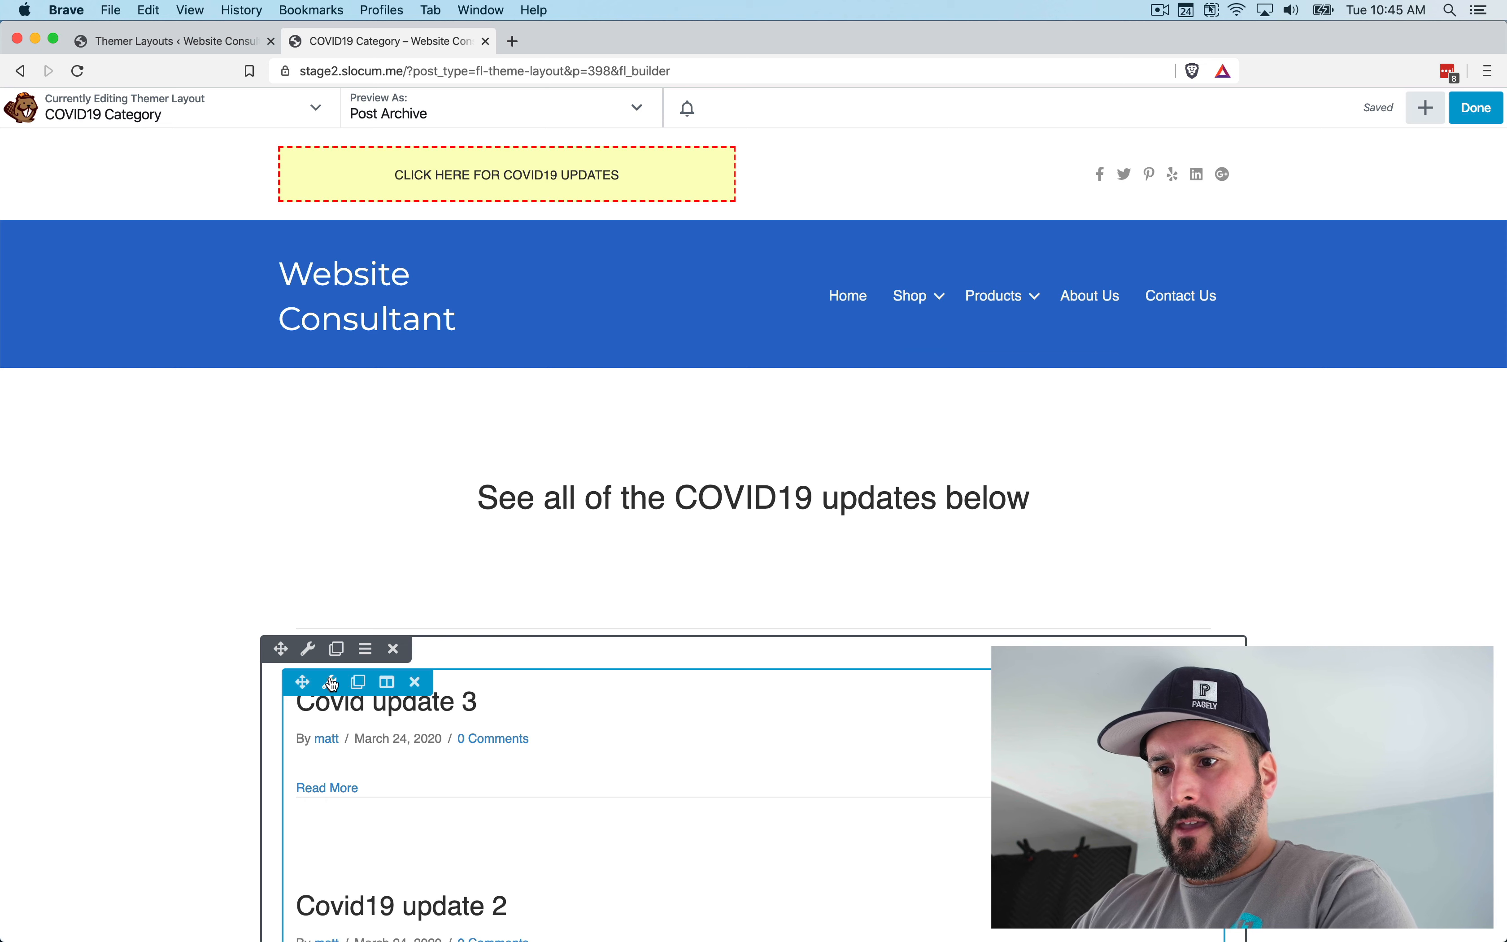
Review the Posts module's style settings, change its layout to Columns, and save the module
{"action": "left_click", "coordinate": [332, 683]}
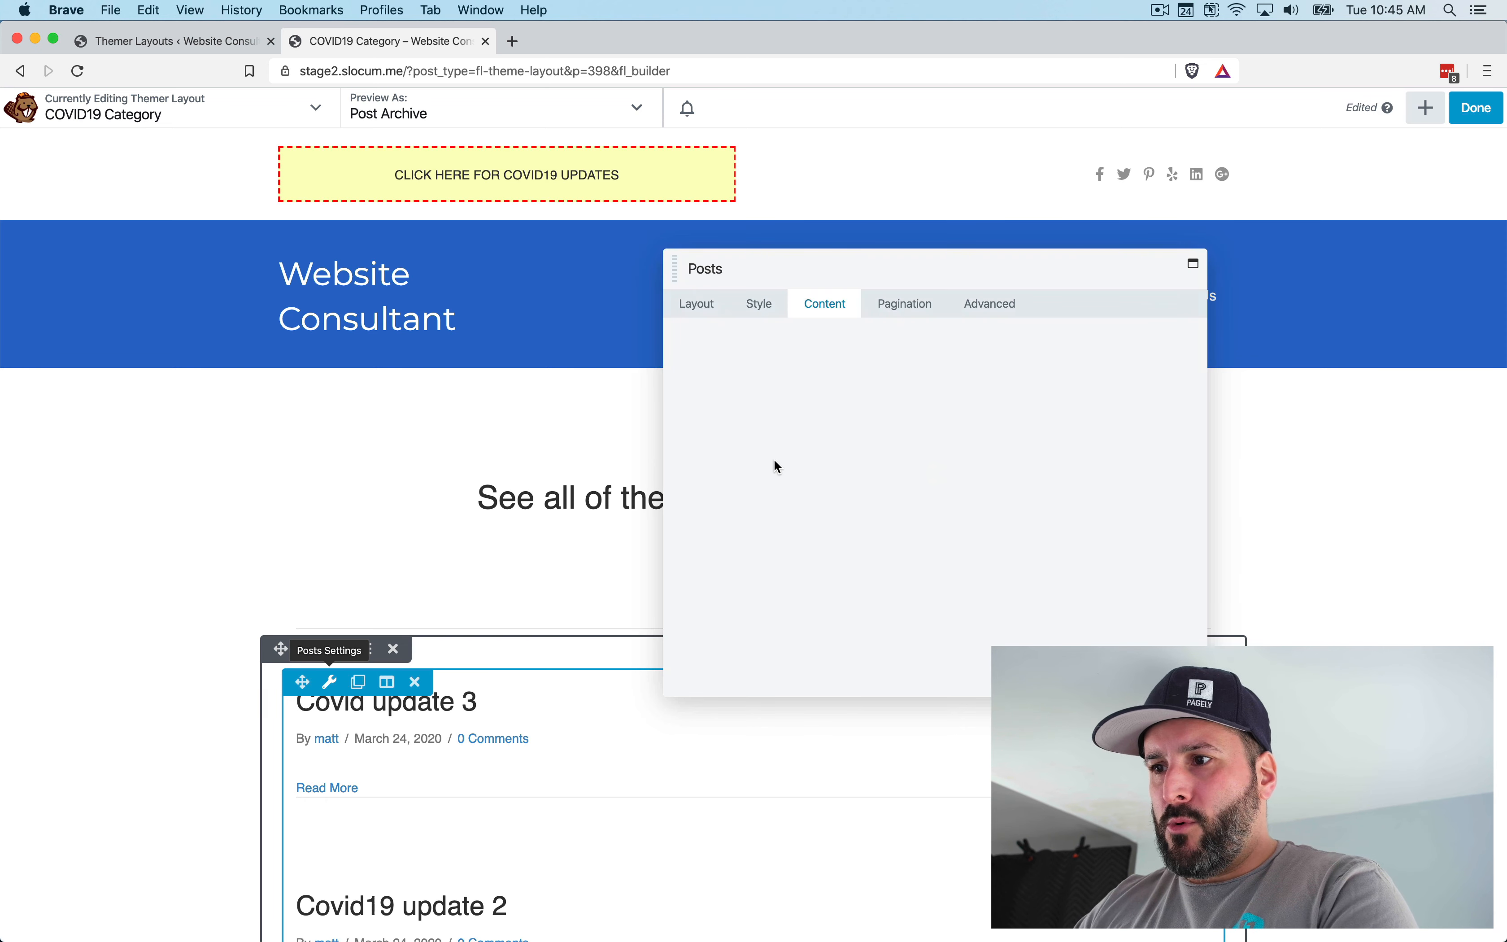
{"action": "left_click", "coordinate": [765, 306]}
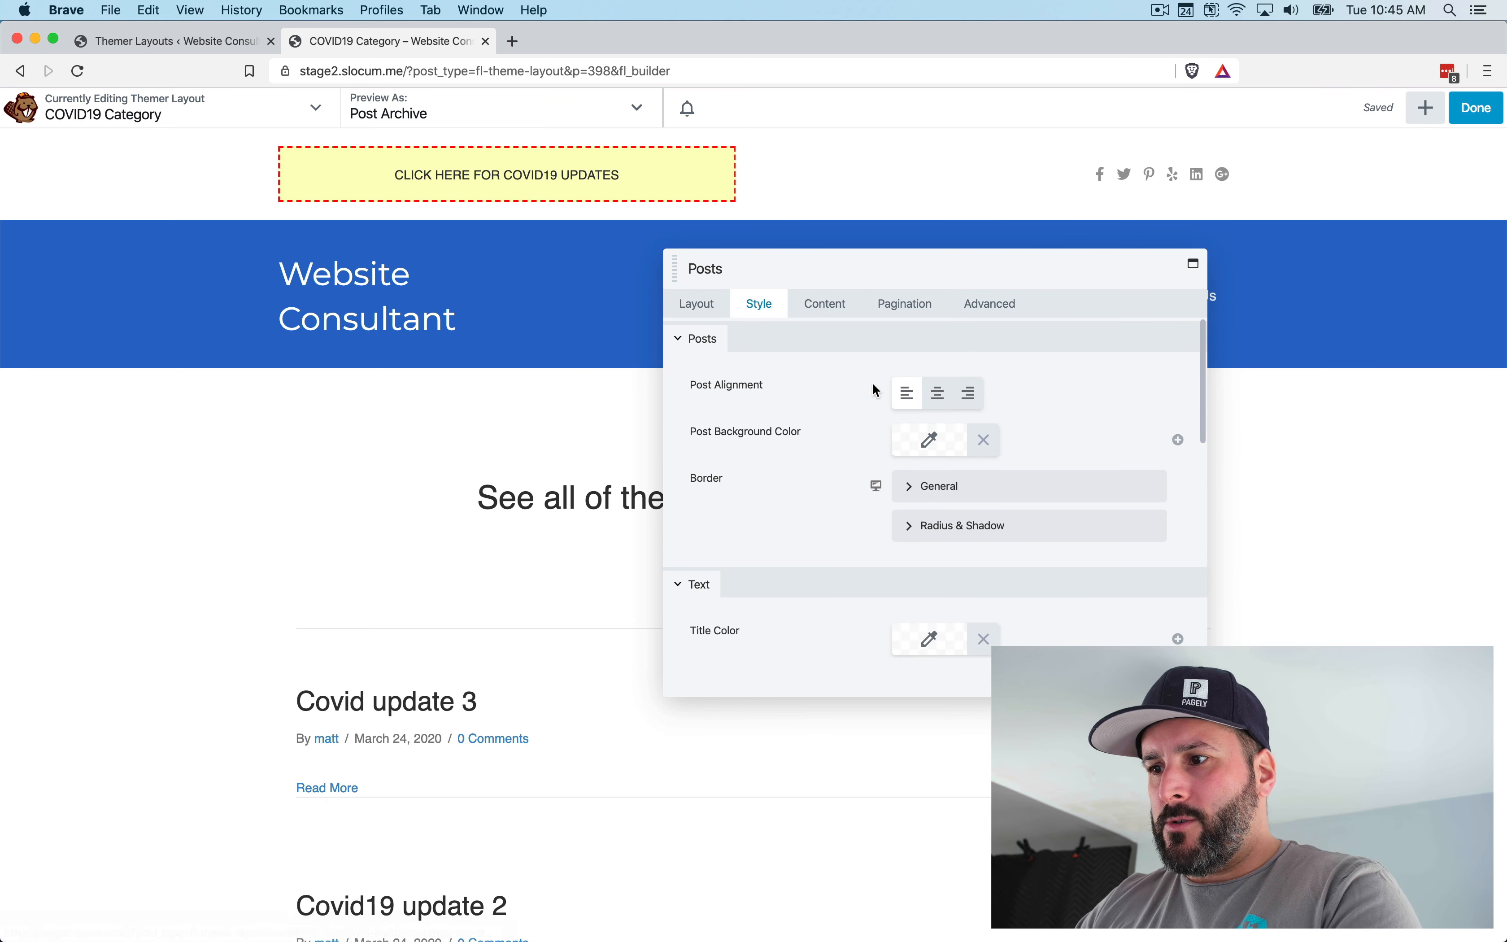
{"action": "scroll", "coordinate": [825, 461], "scroll_direction": "down", "scroll_amount": 3}
{"action": "scroll", "coordinate": [823, 460], "scroll_direction": "down", "scroll_amount": 10}
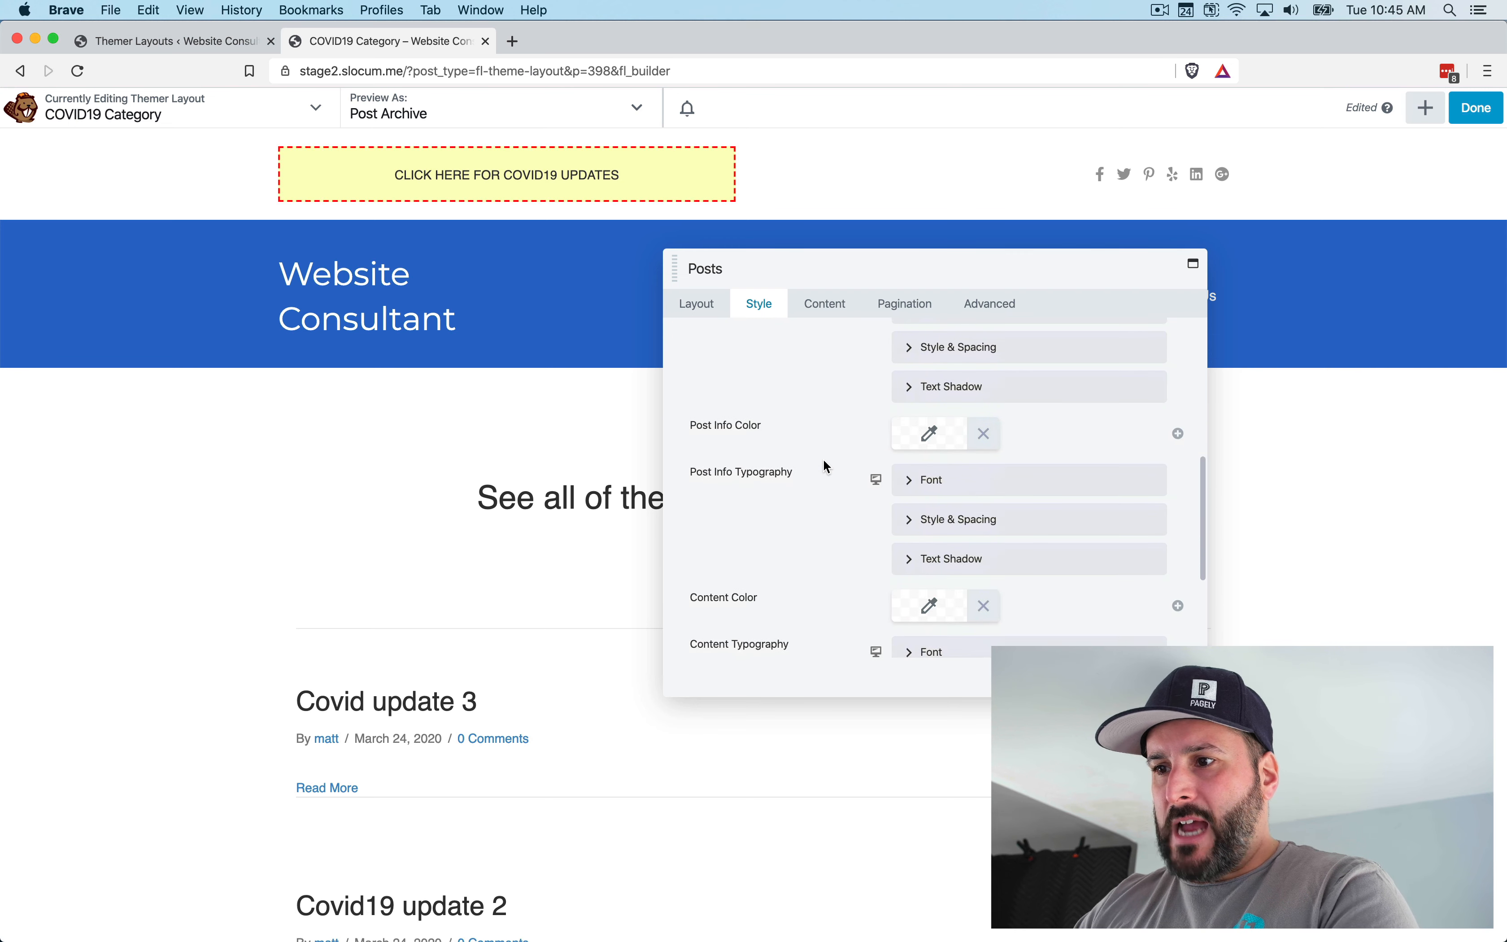
{"action": "scroll", "coordinate": [824, 458], "scroll_direction": "up", "scroll_amount": 10}
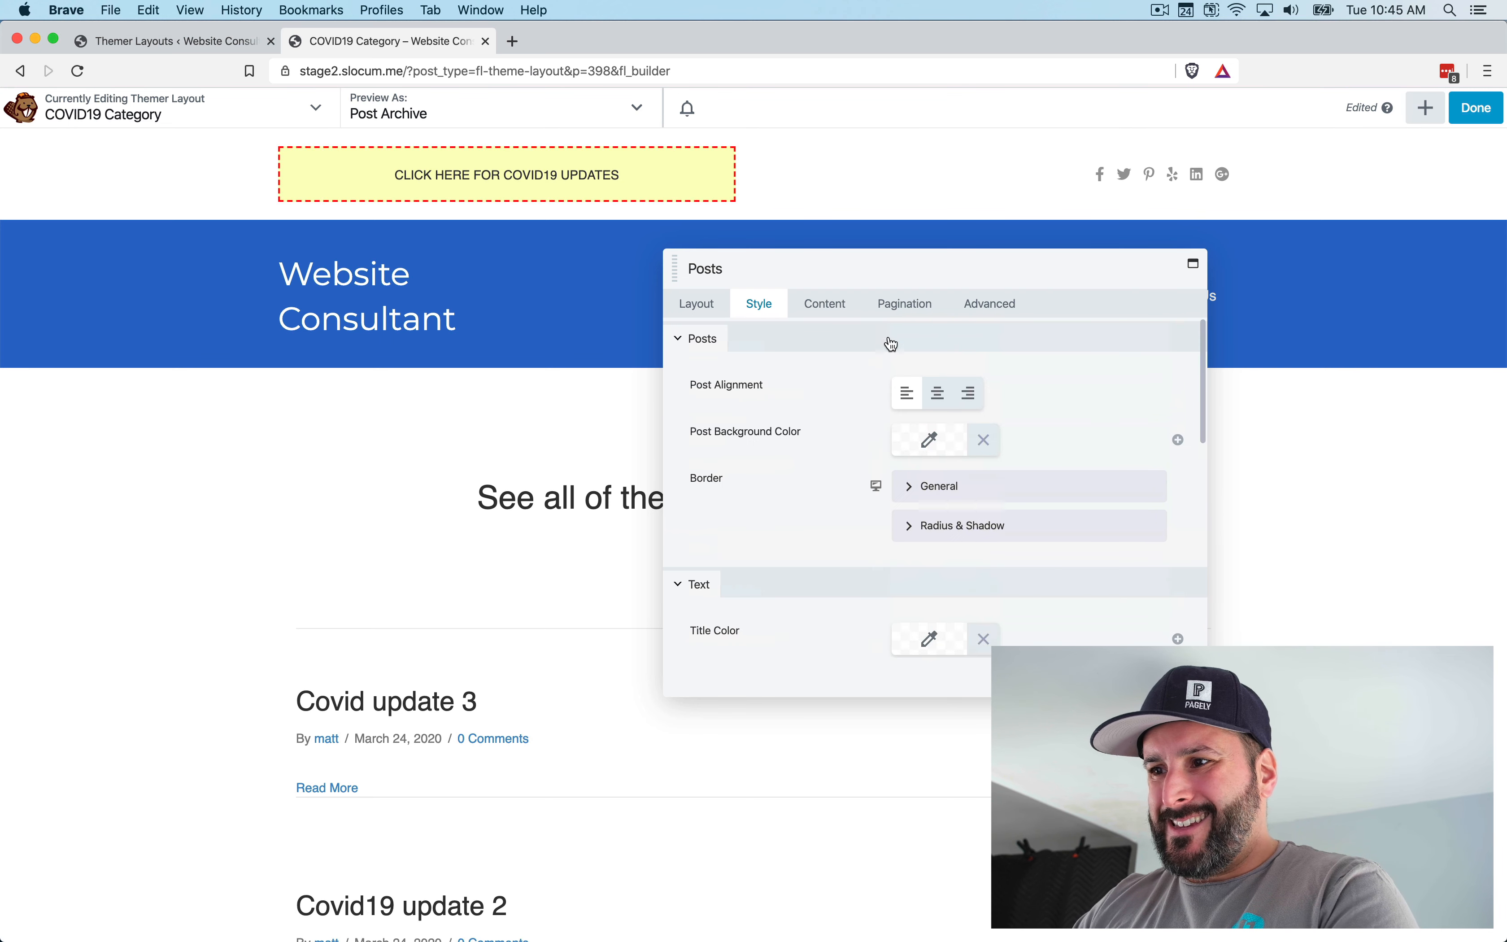
{"action": "left_click", "coordinate": [696, 304]}
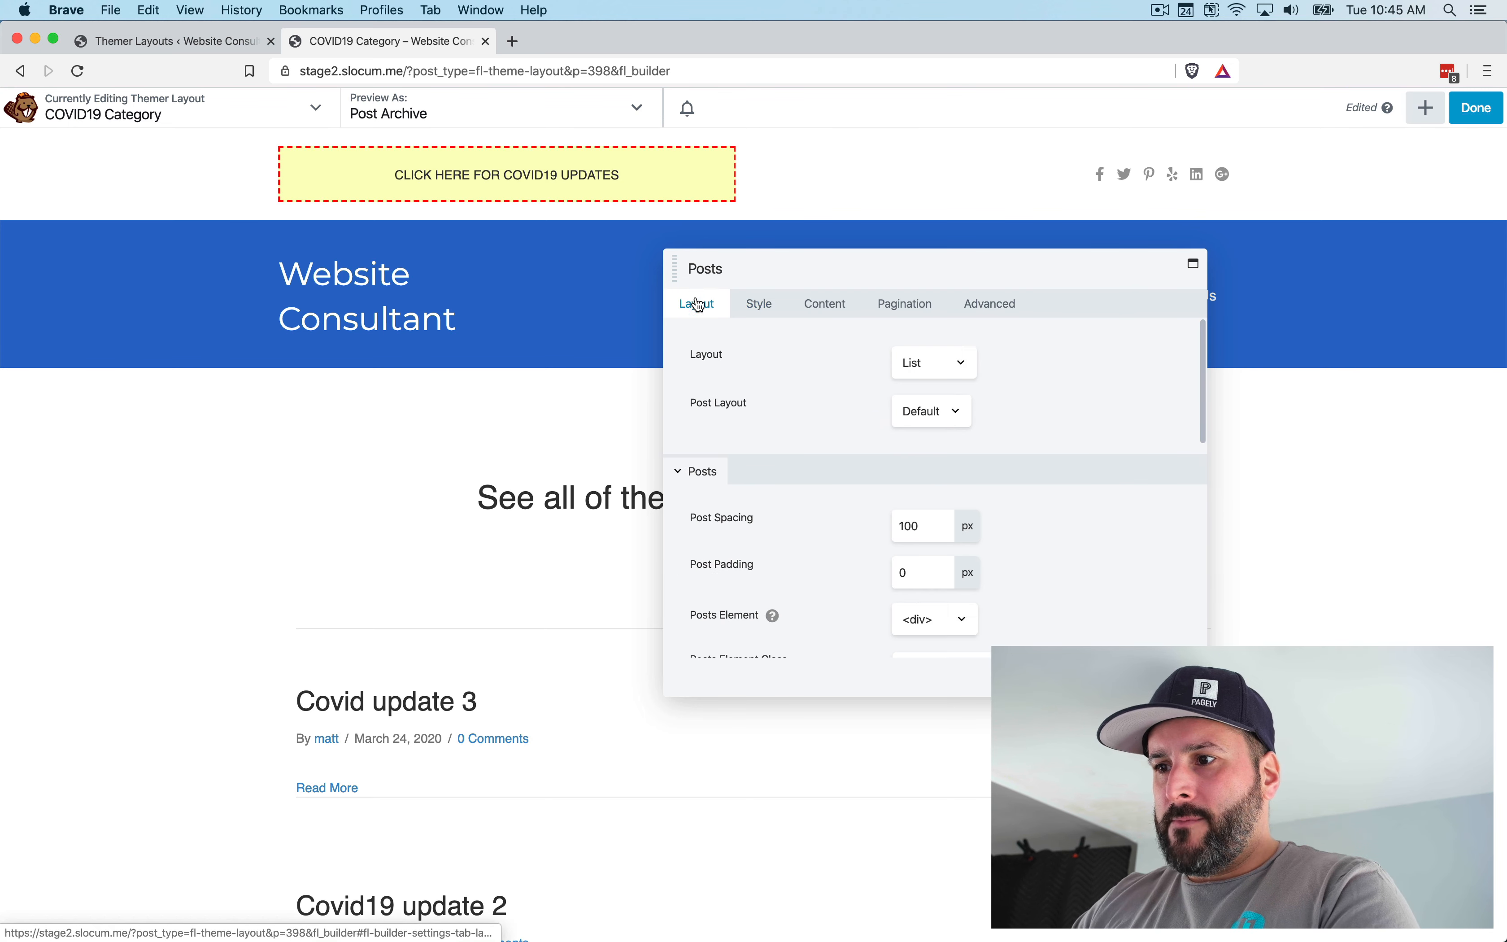
{"action": "left_click", "coordinate": [940, 362]}
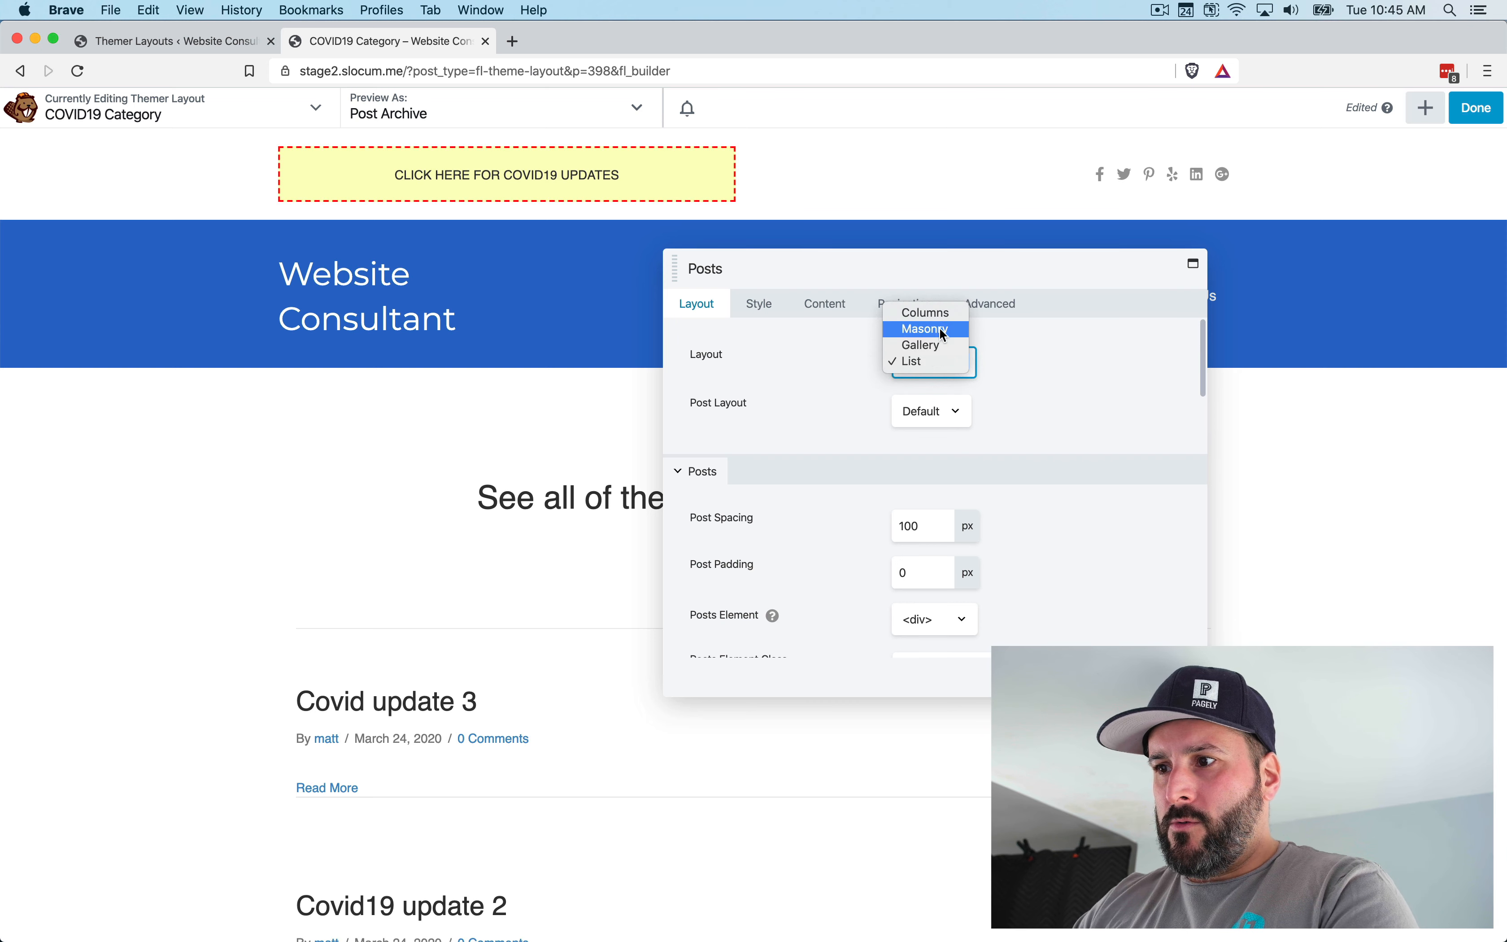
{"action": "left_click", "coordinate": [942, 313]}
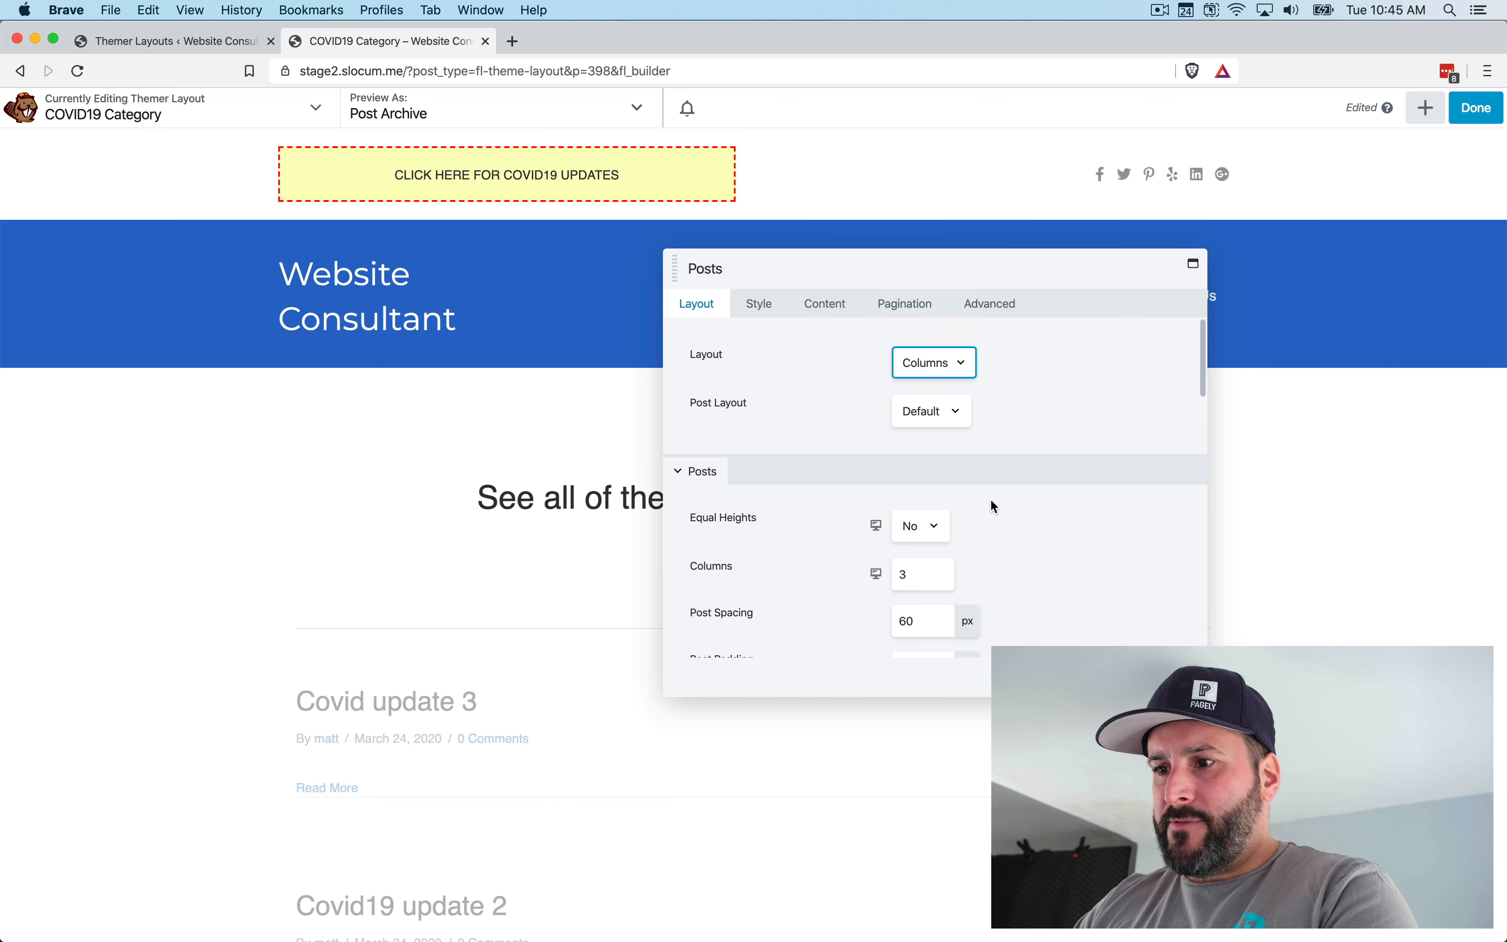
{"action": "scroll", "coordinate": [991, 502], "scroll_direction": "down", "scroll_amount": 3}
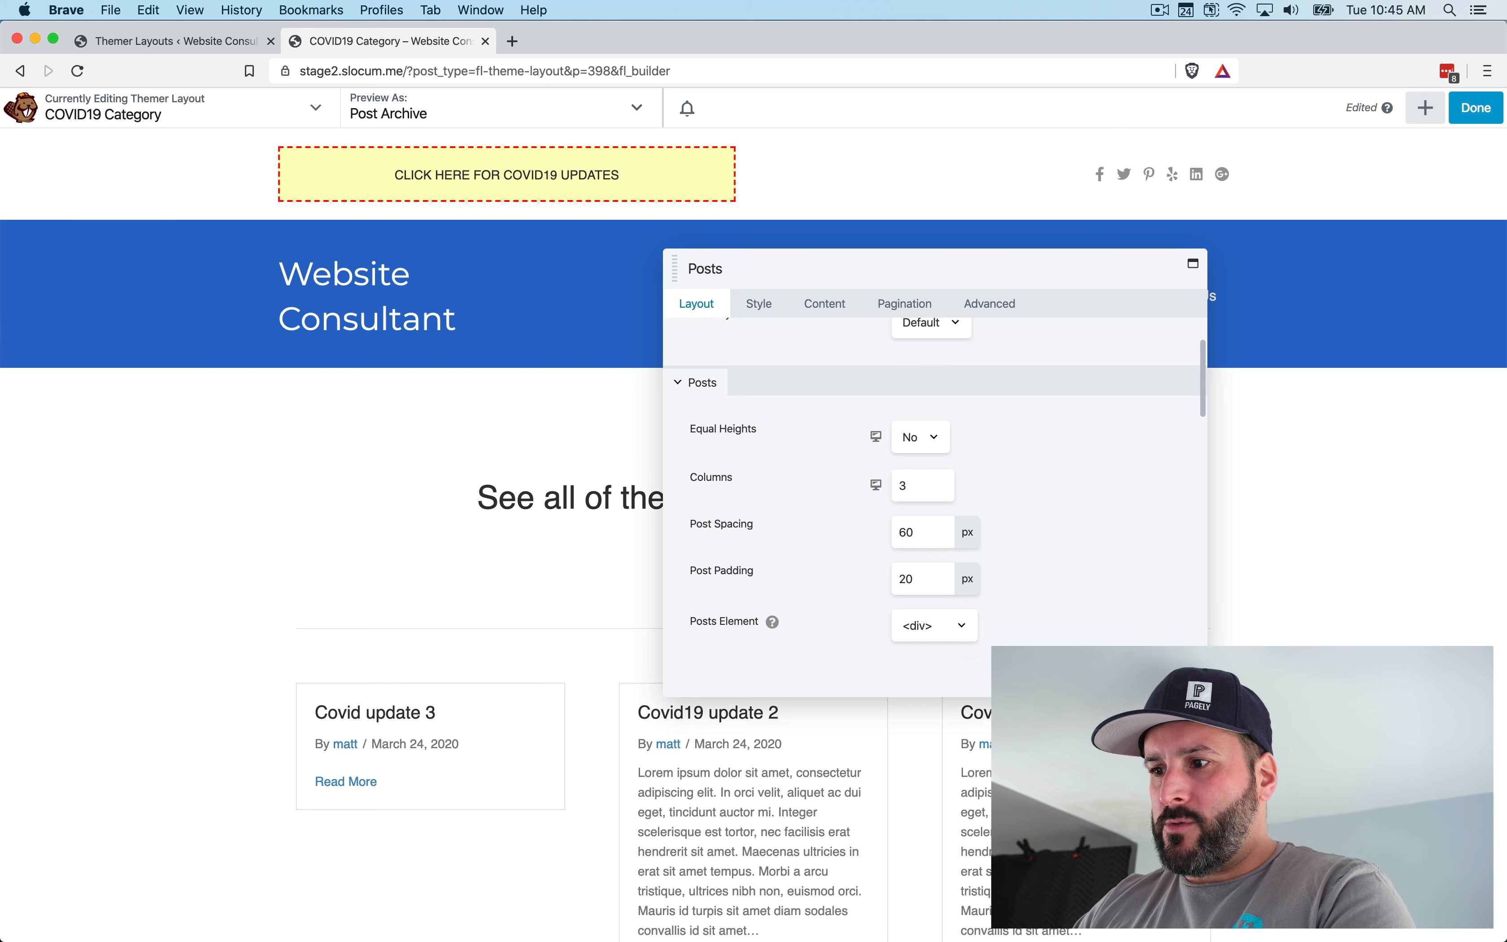
{"action": "left_click", "coordinate": [1031, 675]}
Check the column arrangement of the update posts and publish the COVID19 Category layout
{"action": "scroll", "coordinate": [934, 714], "scroll_direction": "down", "scroll_amount": 6}
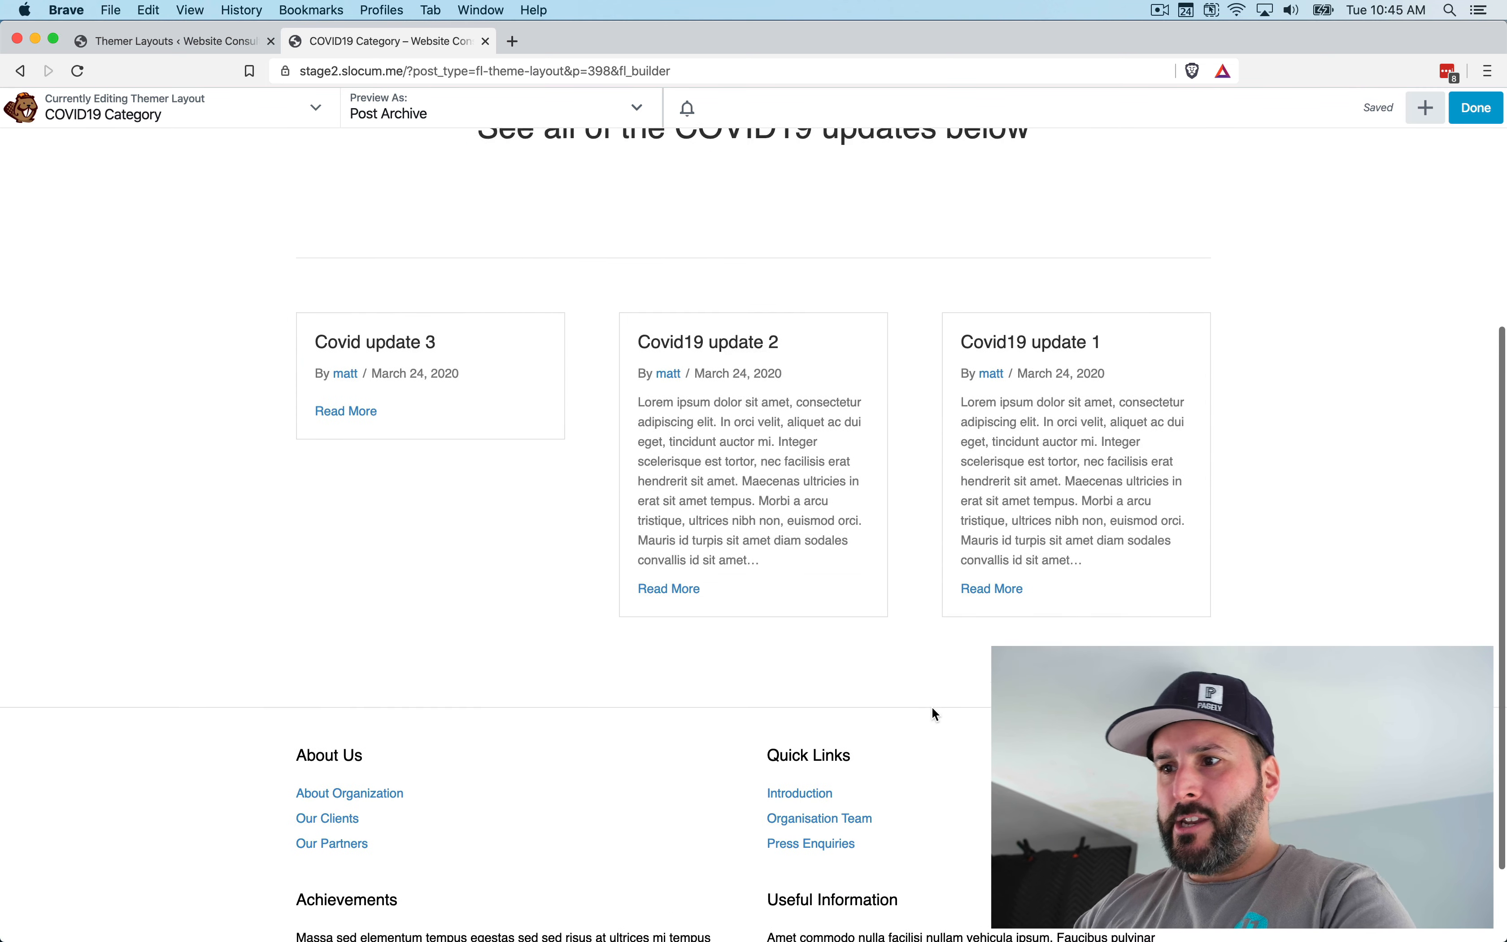
{"action": "scroll", "coordinate": [936, 714], "scroll_direction": "up", "scroll_amount": 4}
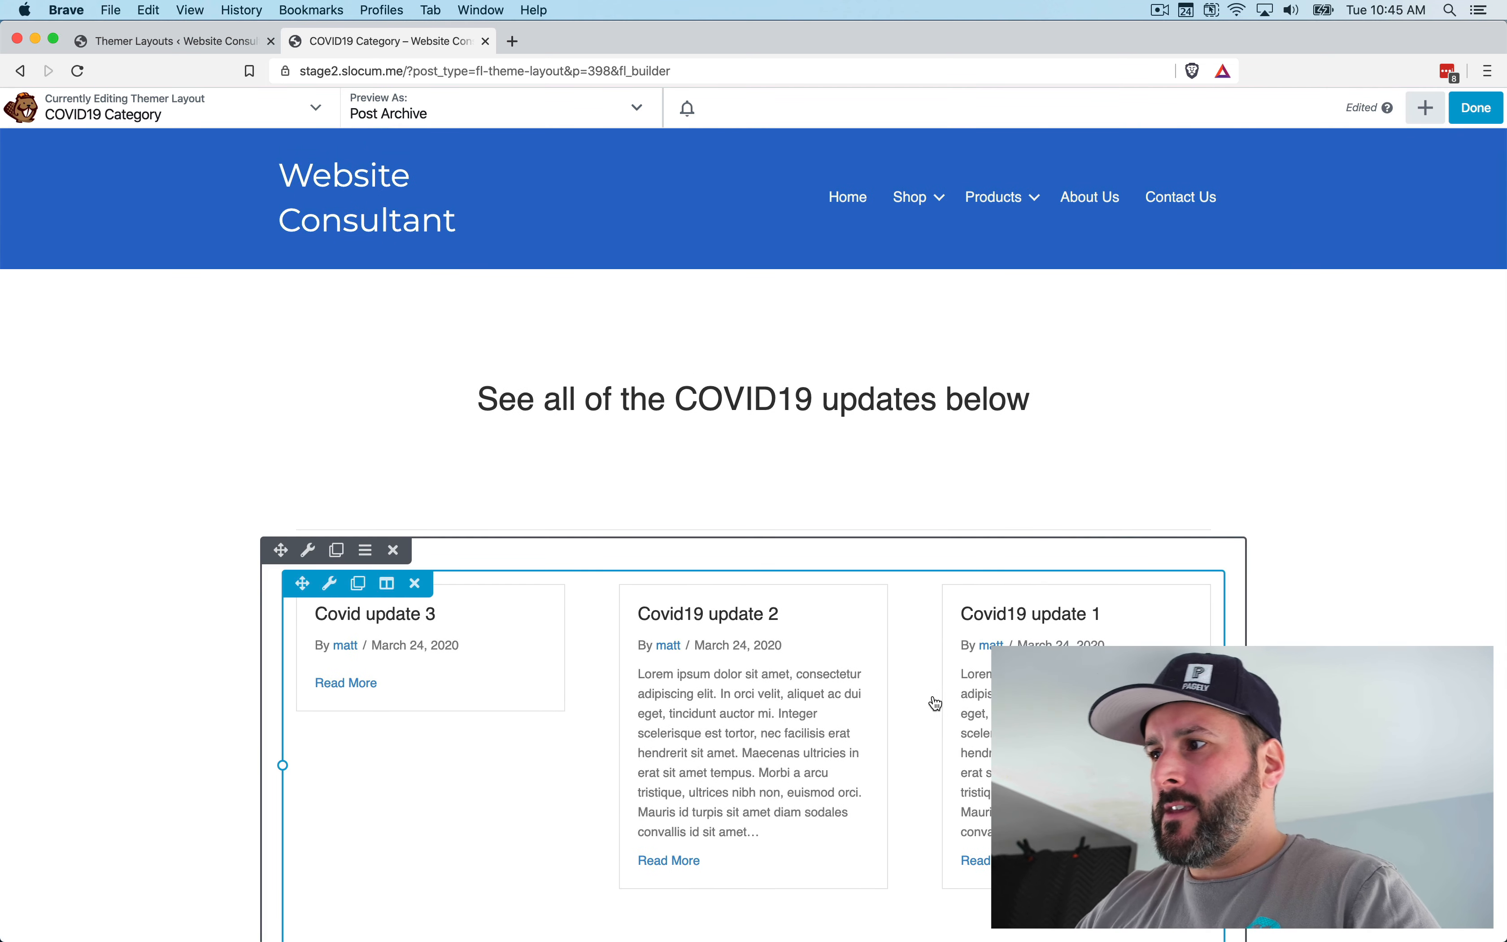
{"action": "left_click", "coordinate": [1478, 109]}
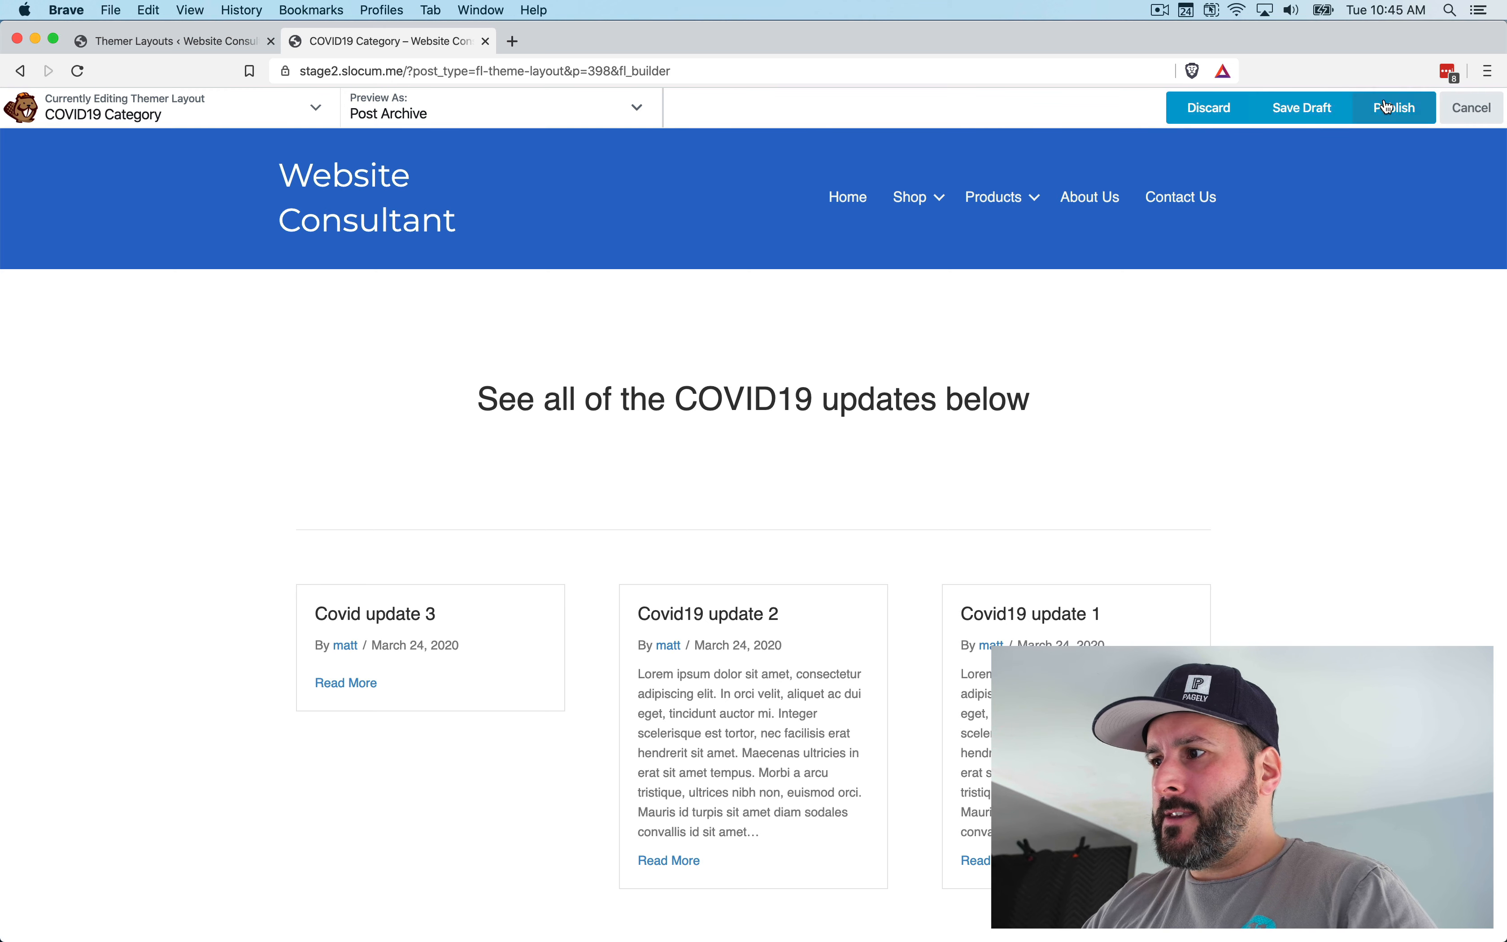
{"action": "left_click", "coordinate": [1389, 107]}
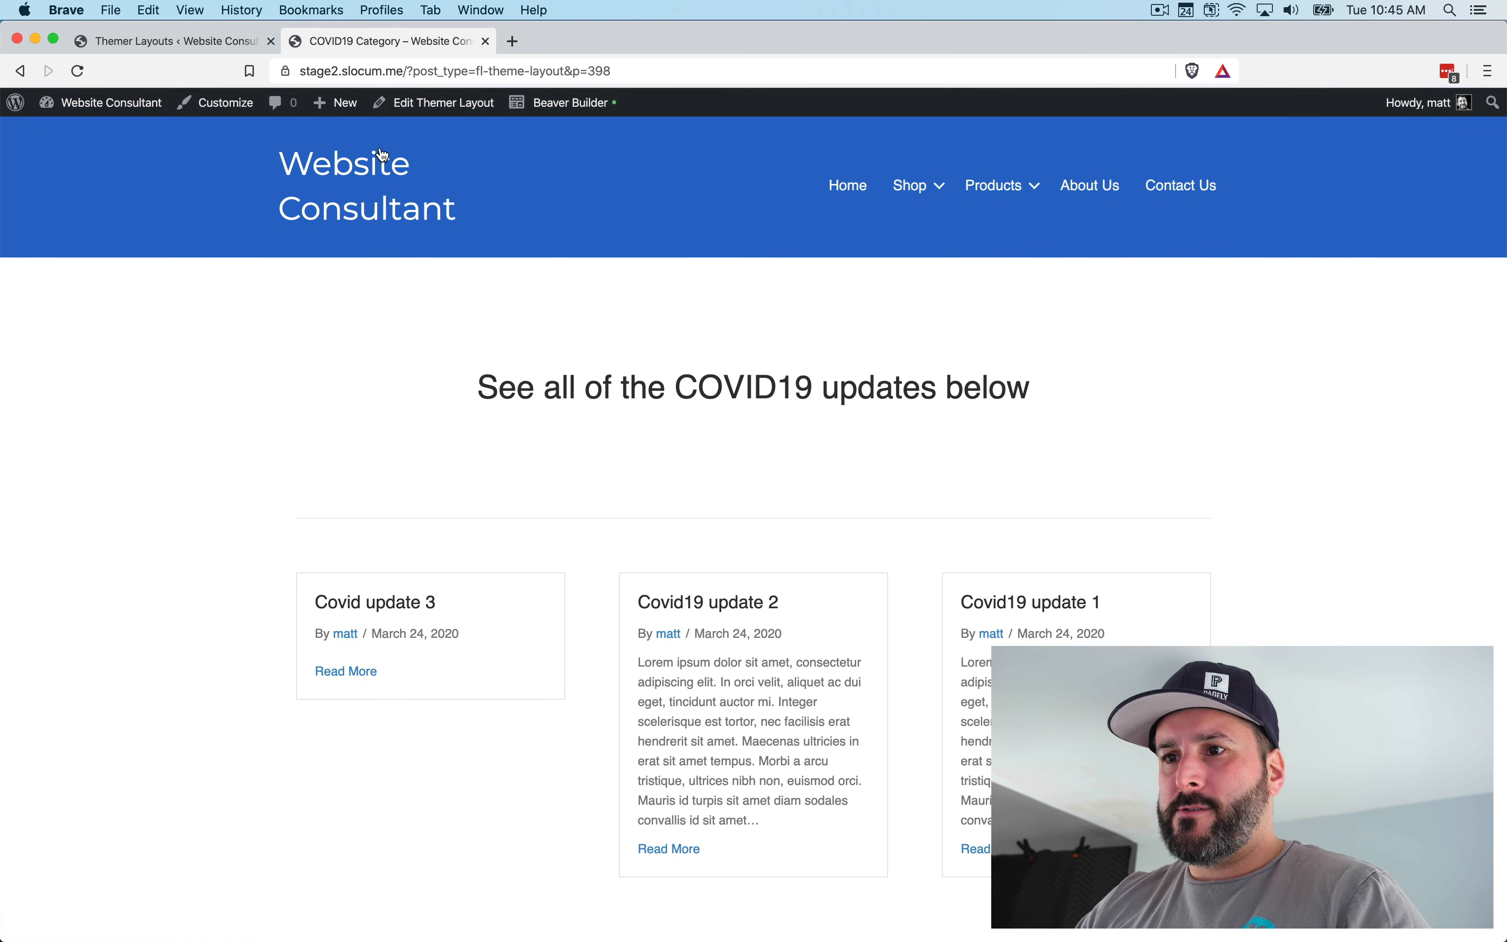
Open the site's home page, follow the header's COVID19 updates link, and reload the category page to check its layout
{"action": "left_click", "coordinate": [383, 156]}
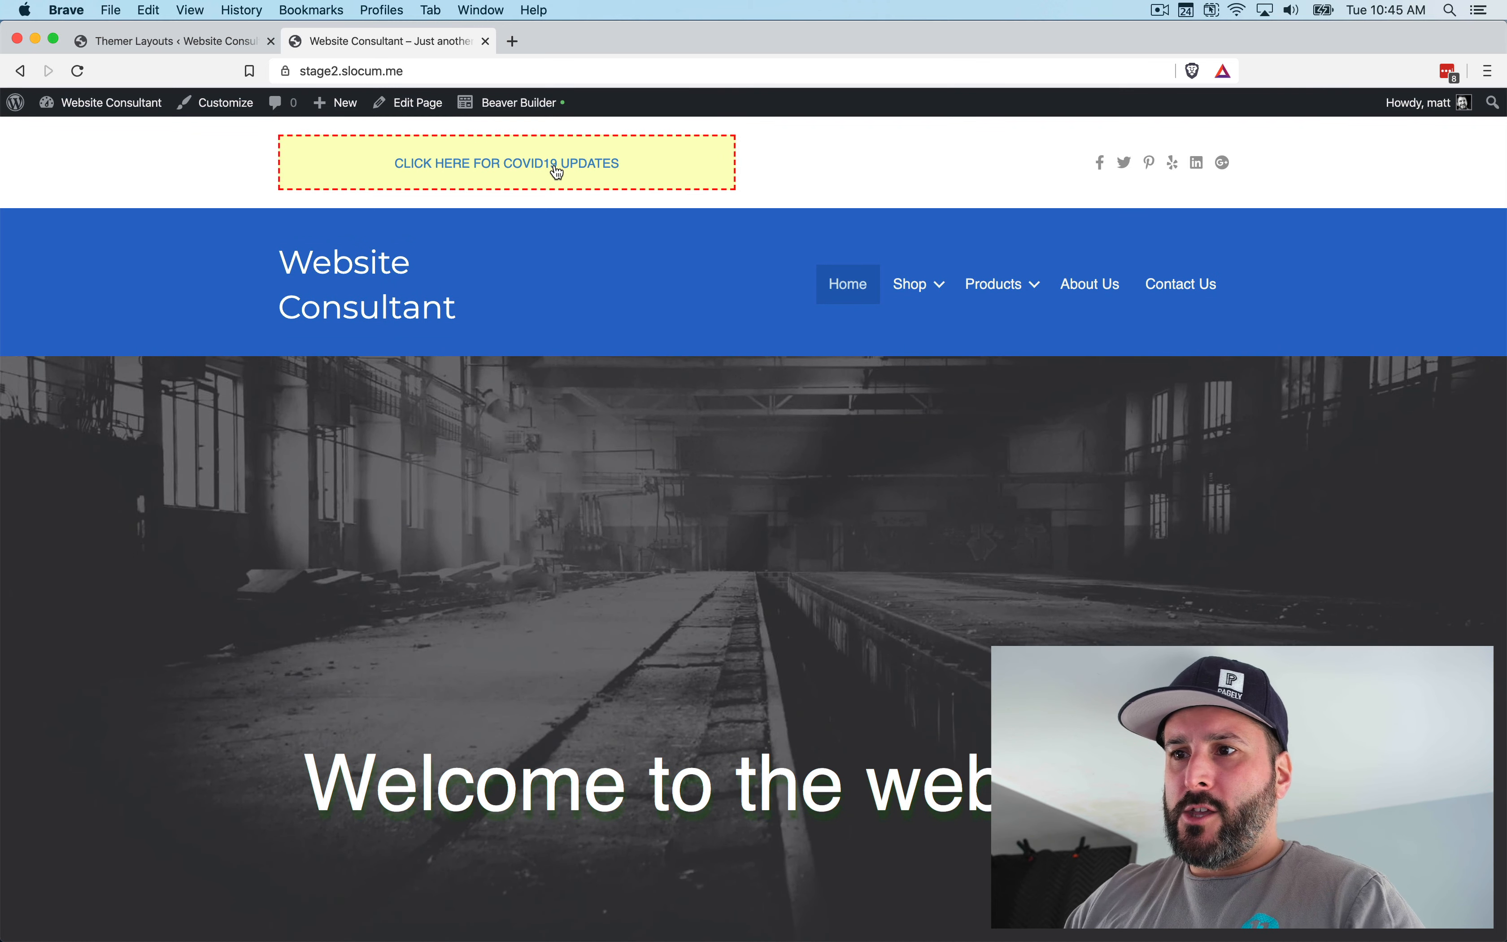
{"action": "left_click", "coordinate": [558, 174]}
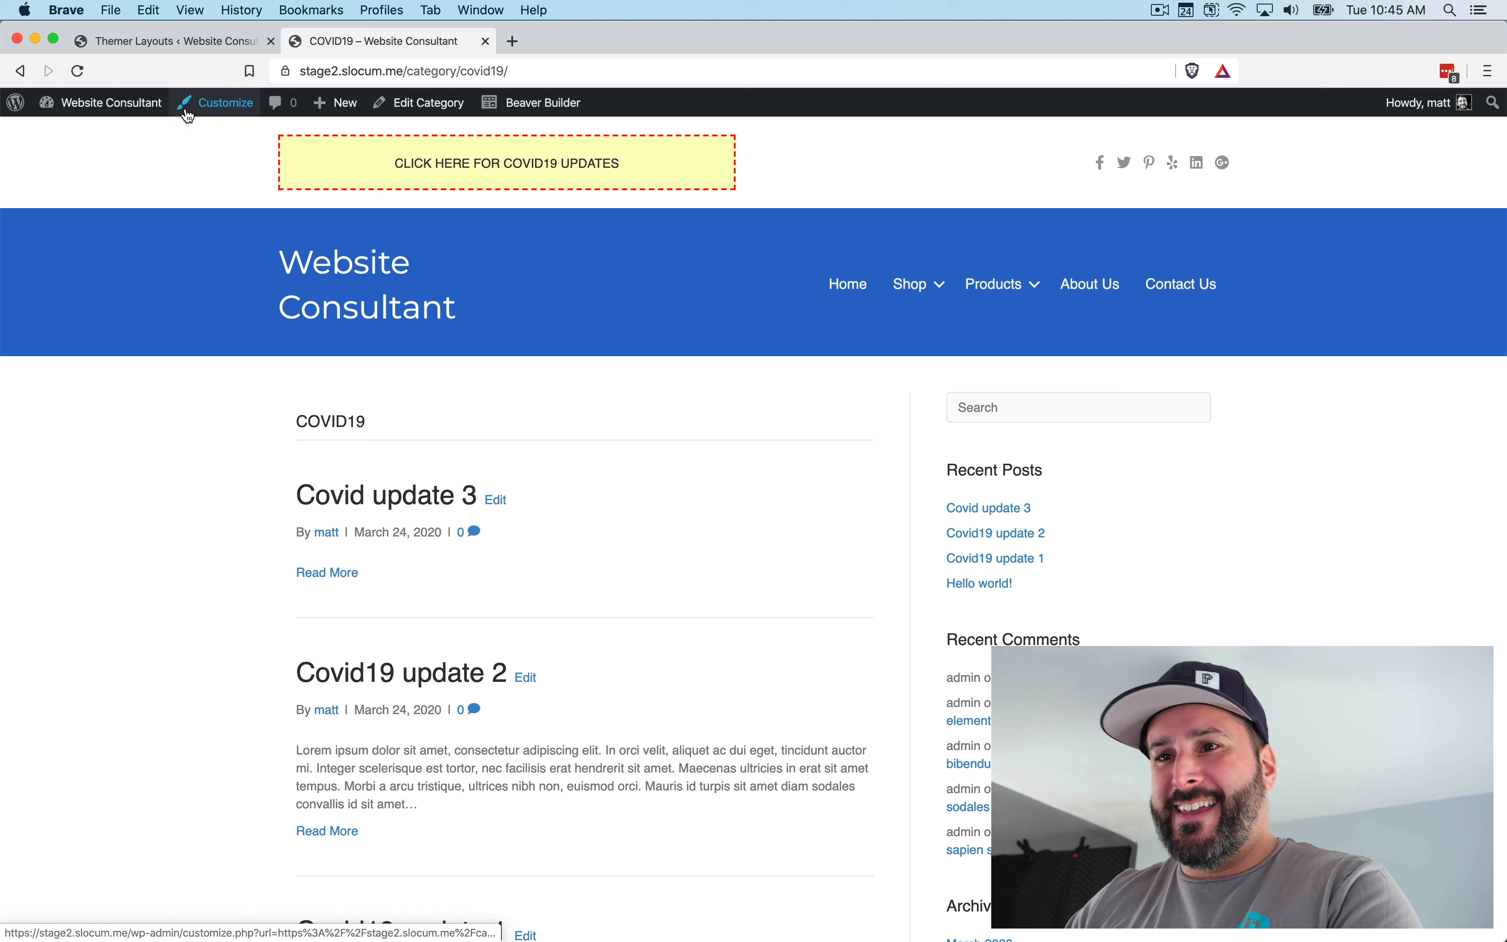
{"action": "key", "text": "super+r"}
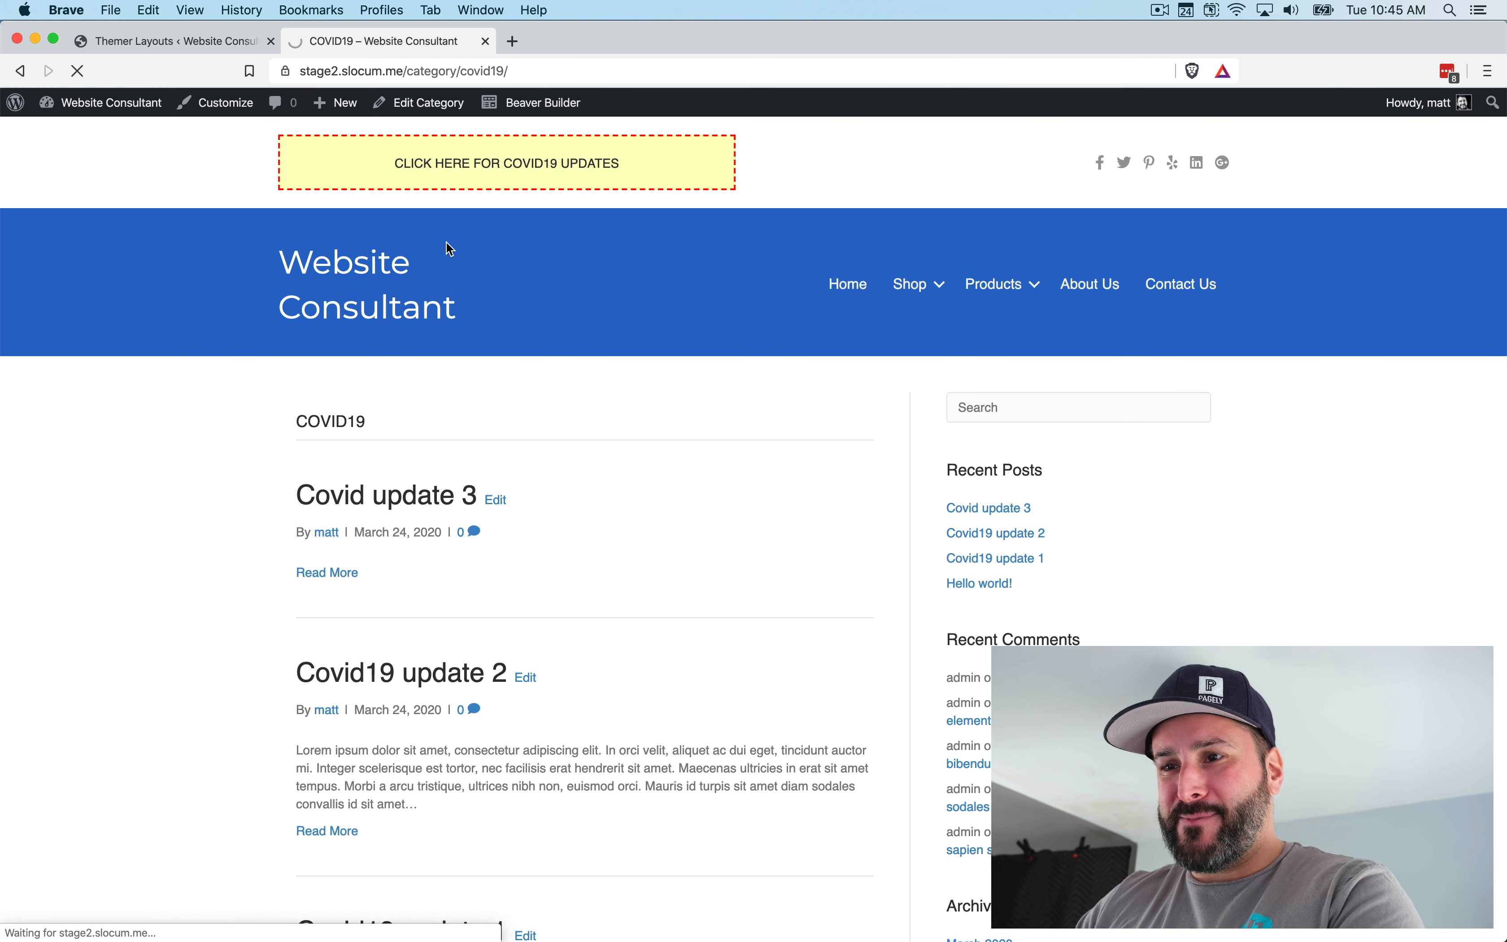
Go back to the Themer Layouts list in the site admin and open the COVID19 Category layout for editing
{"action": "mouse_move", "coordinate": [109, 109]}
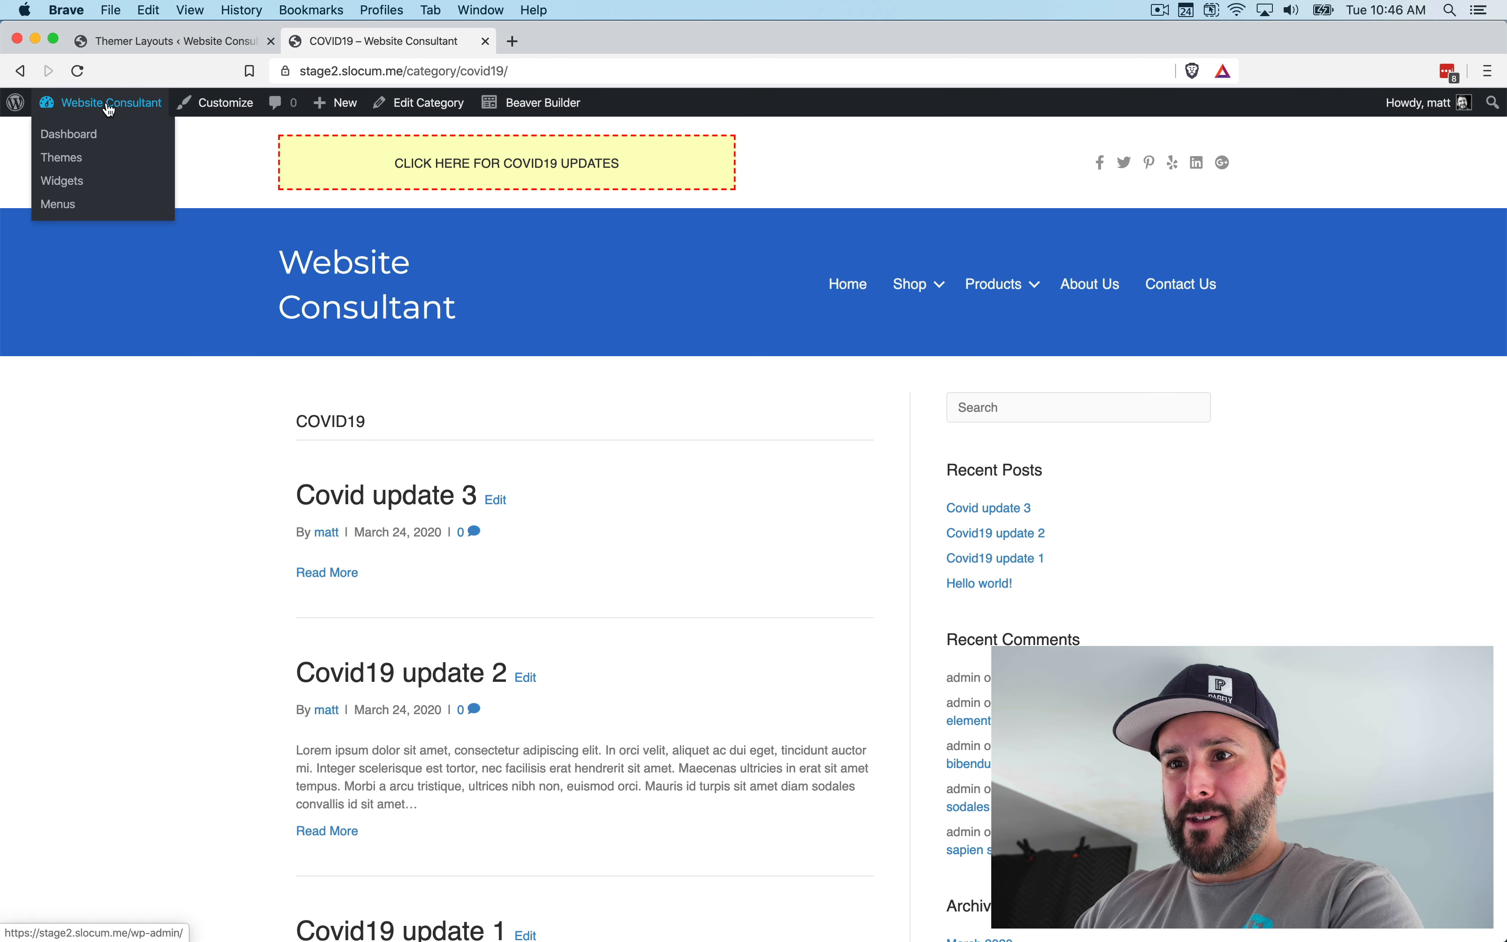
{"action": "left_click", "coordinate": [68, 134]}
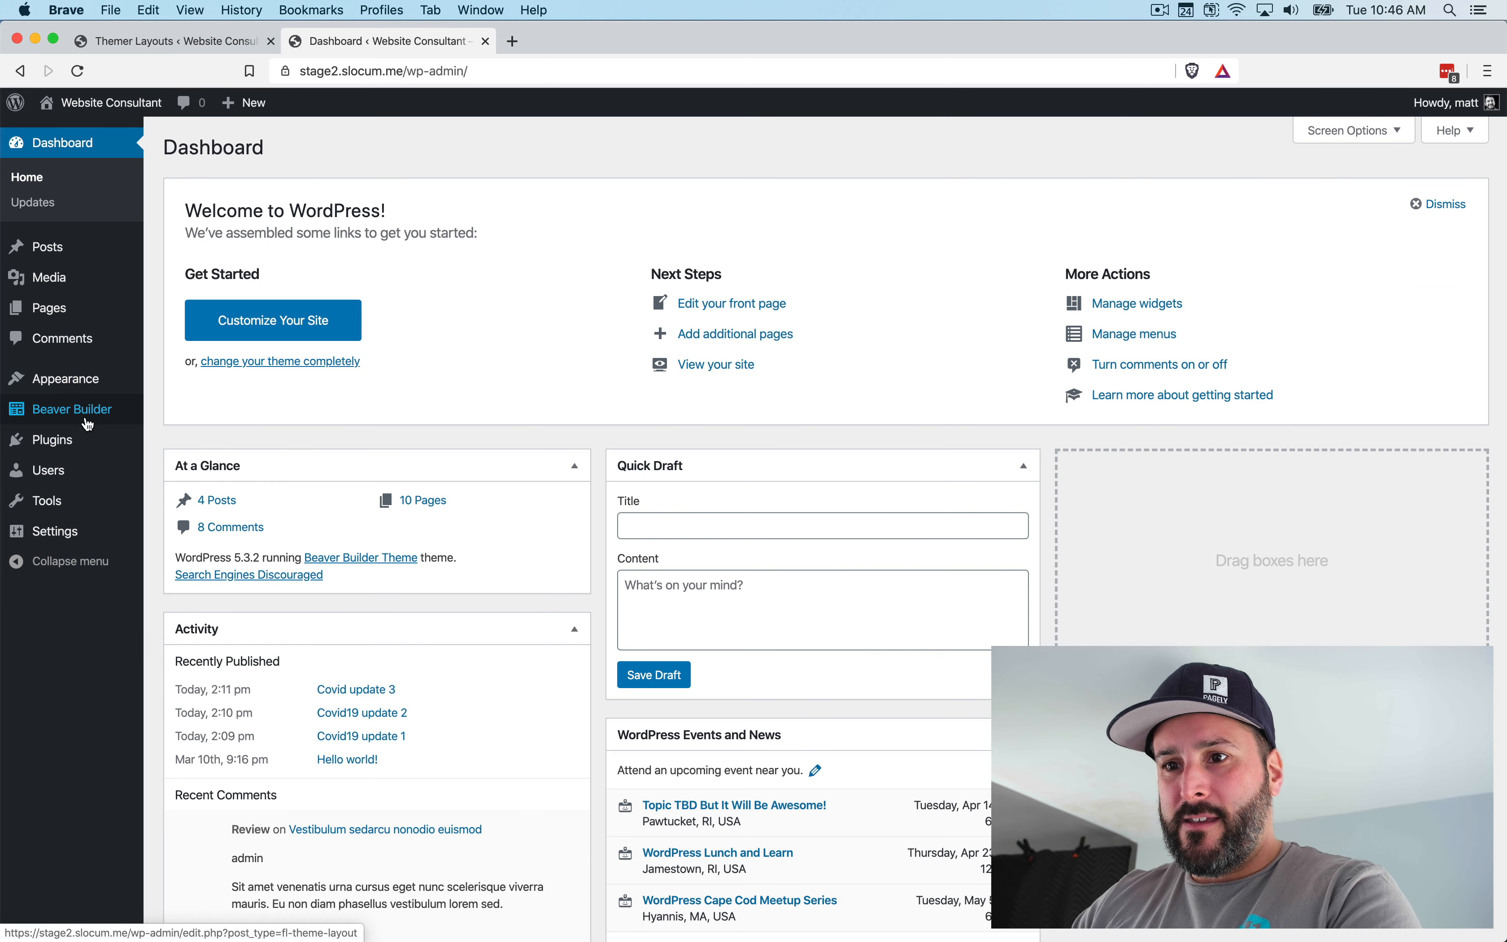
{"action": "mouse_move", "coordinate": [88, 425]}
{"action": "left_click", "coordinate": [207, 419]}
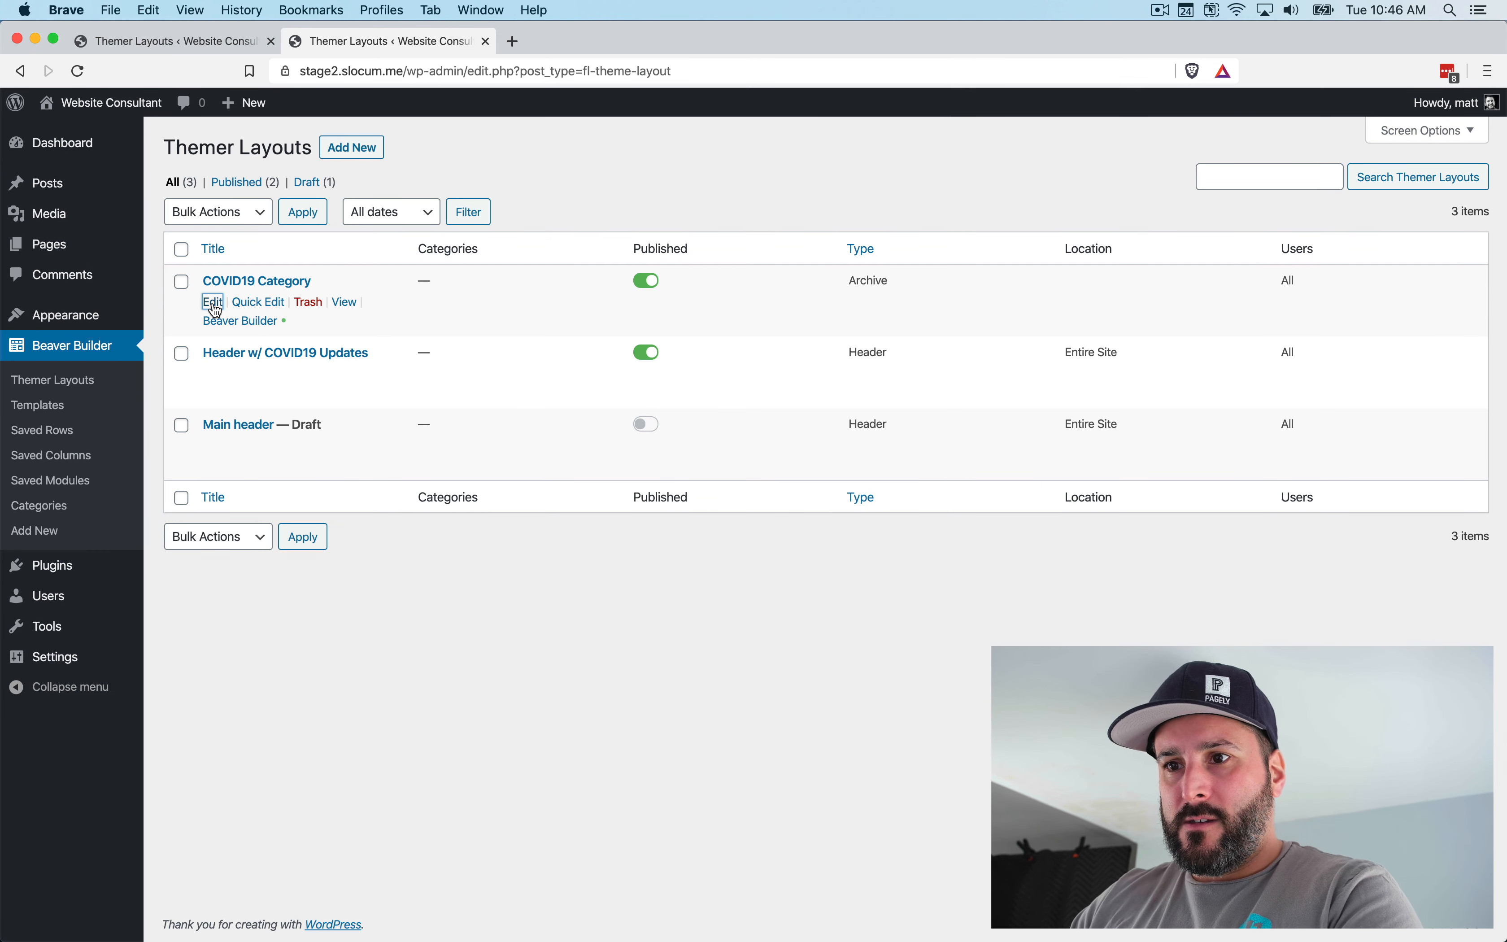
{"action": "left_click", "coordinate": [214, 303]}
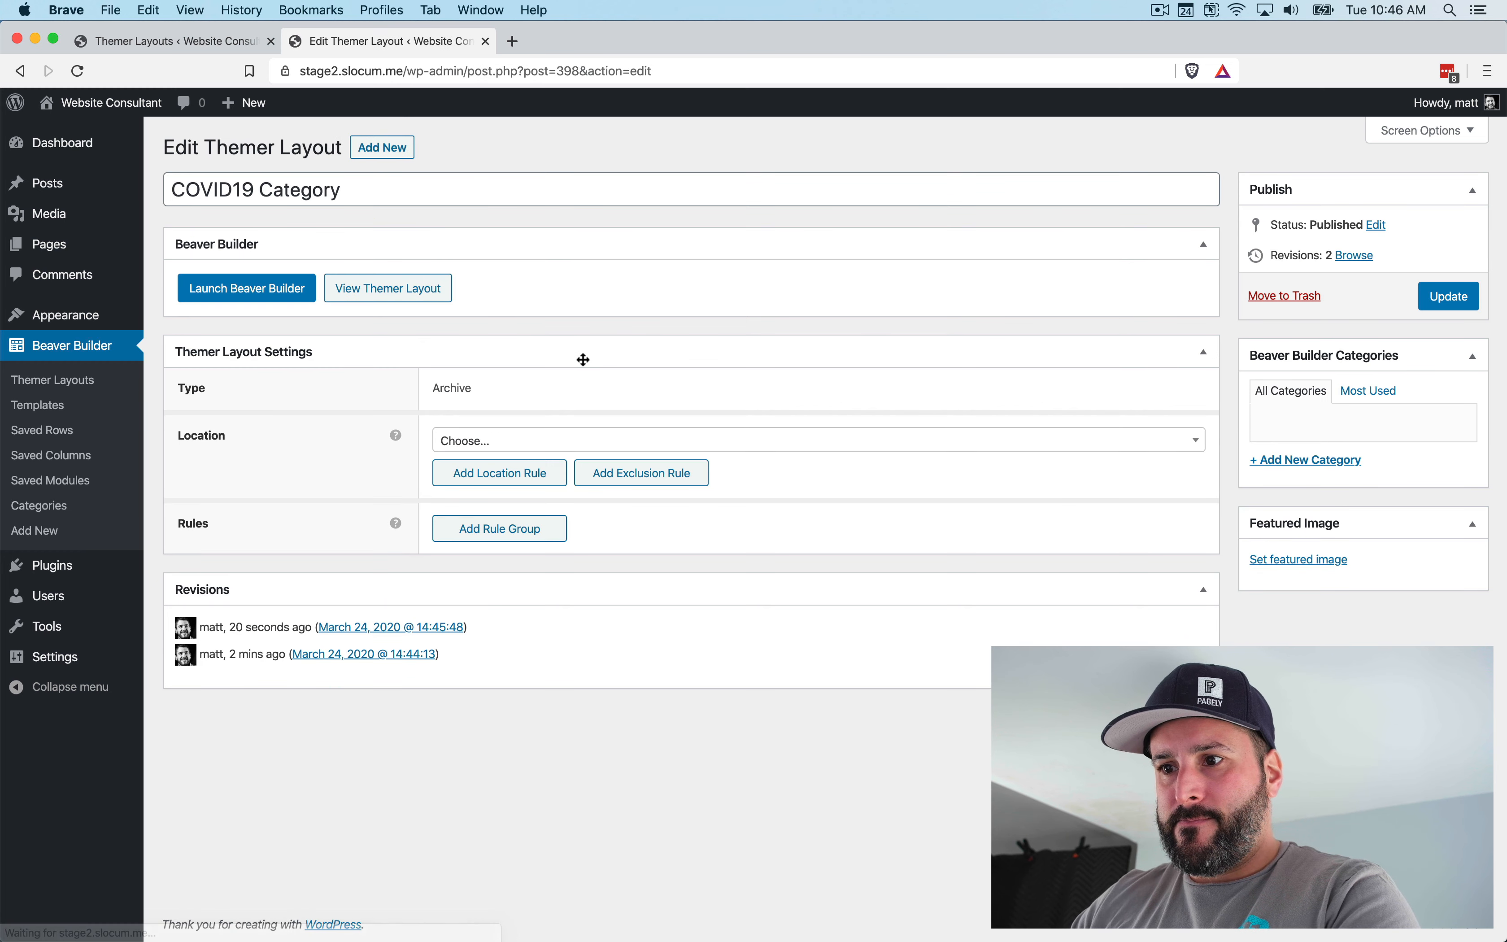
Set the layout's location to Post Category Archive with the COVID19 category and update the layout
{"action": "left_click", "coordinate": [509, 472]}
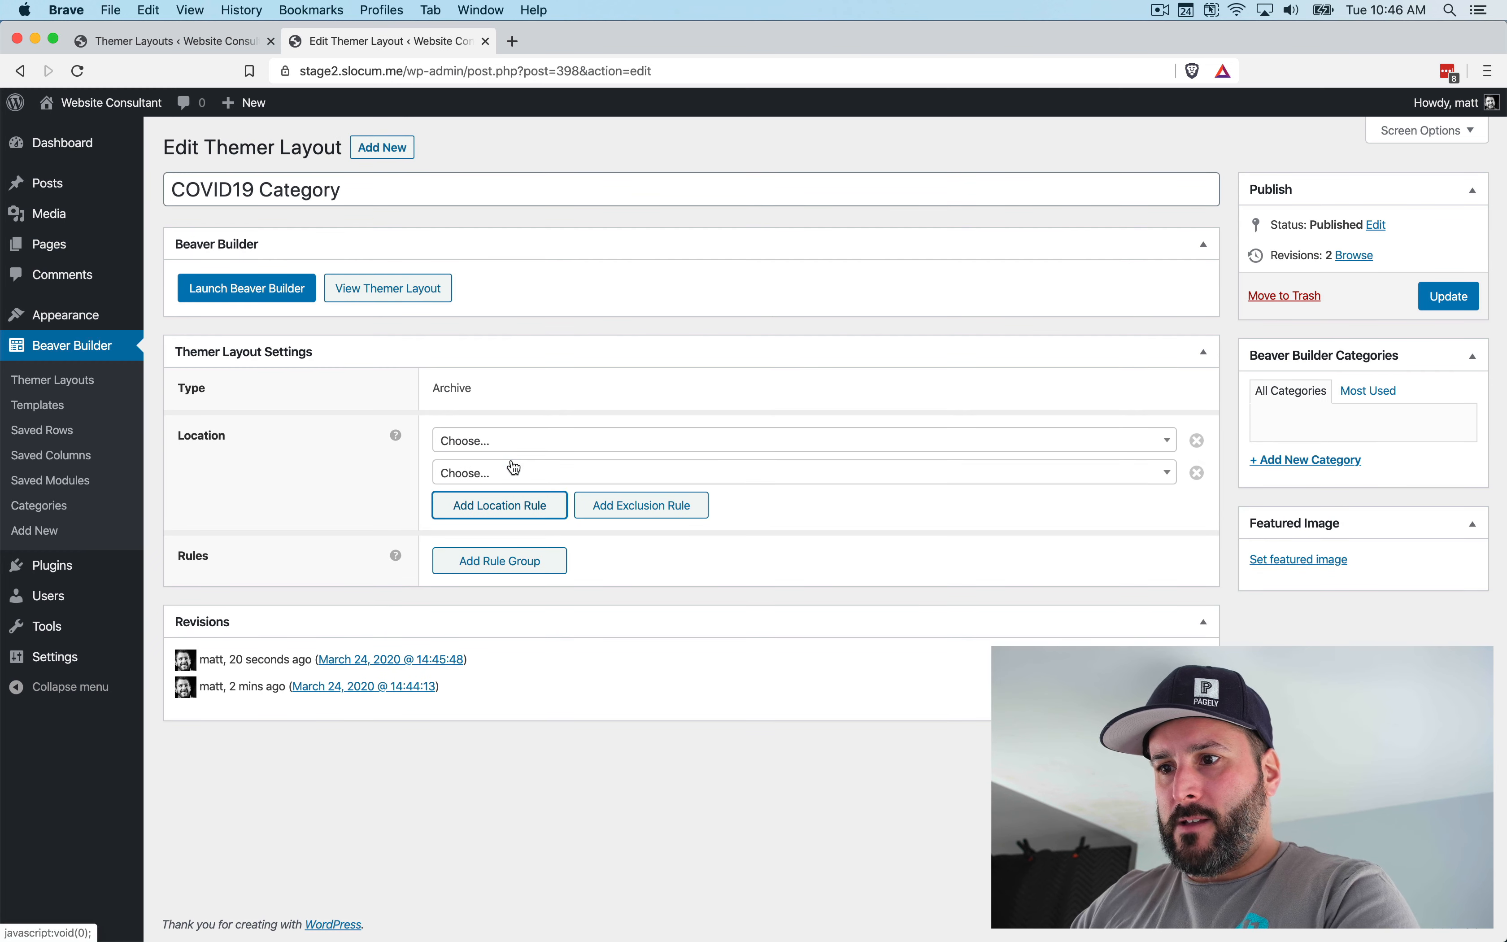
{"action": "left_click", "coordinate": [1187, 473]}
{"action": "left_click", "coordinate": [1148, 450]}
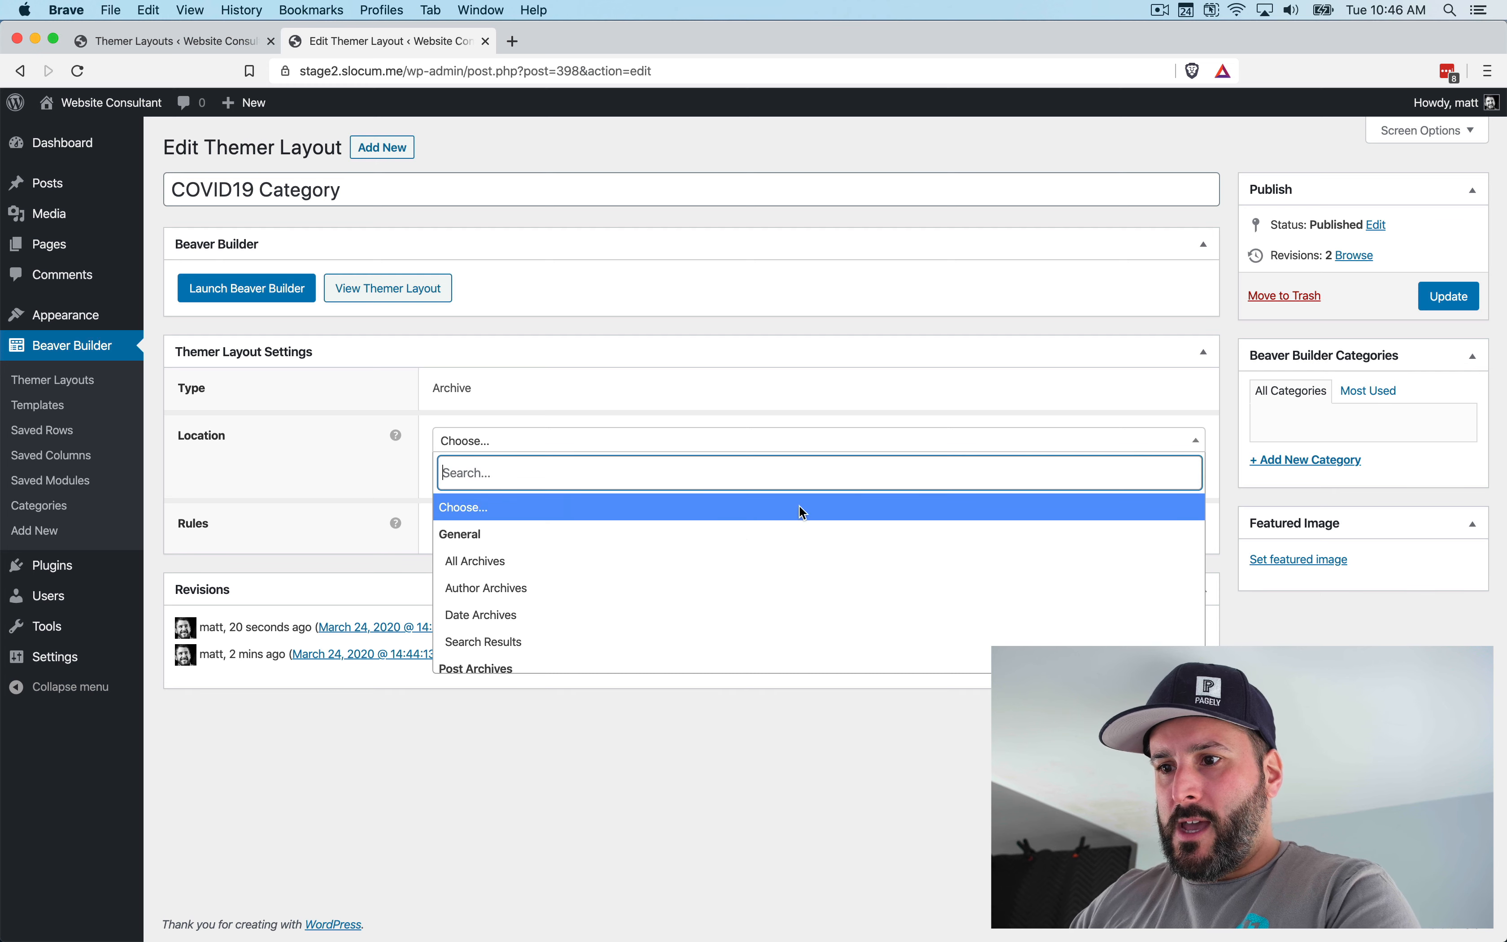
{"action": "scroll", "coordinate": [651, 569], "scroll_direction": "down", "scroll_amount": 3}
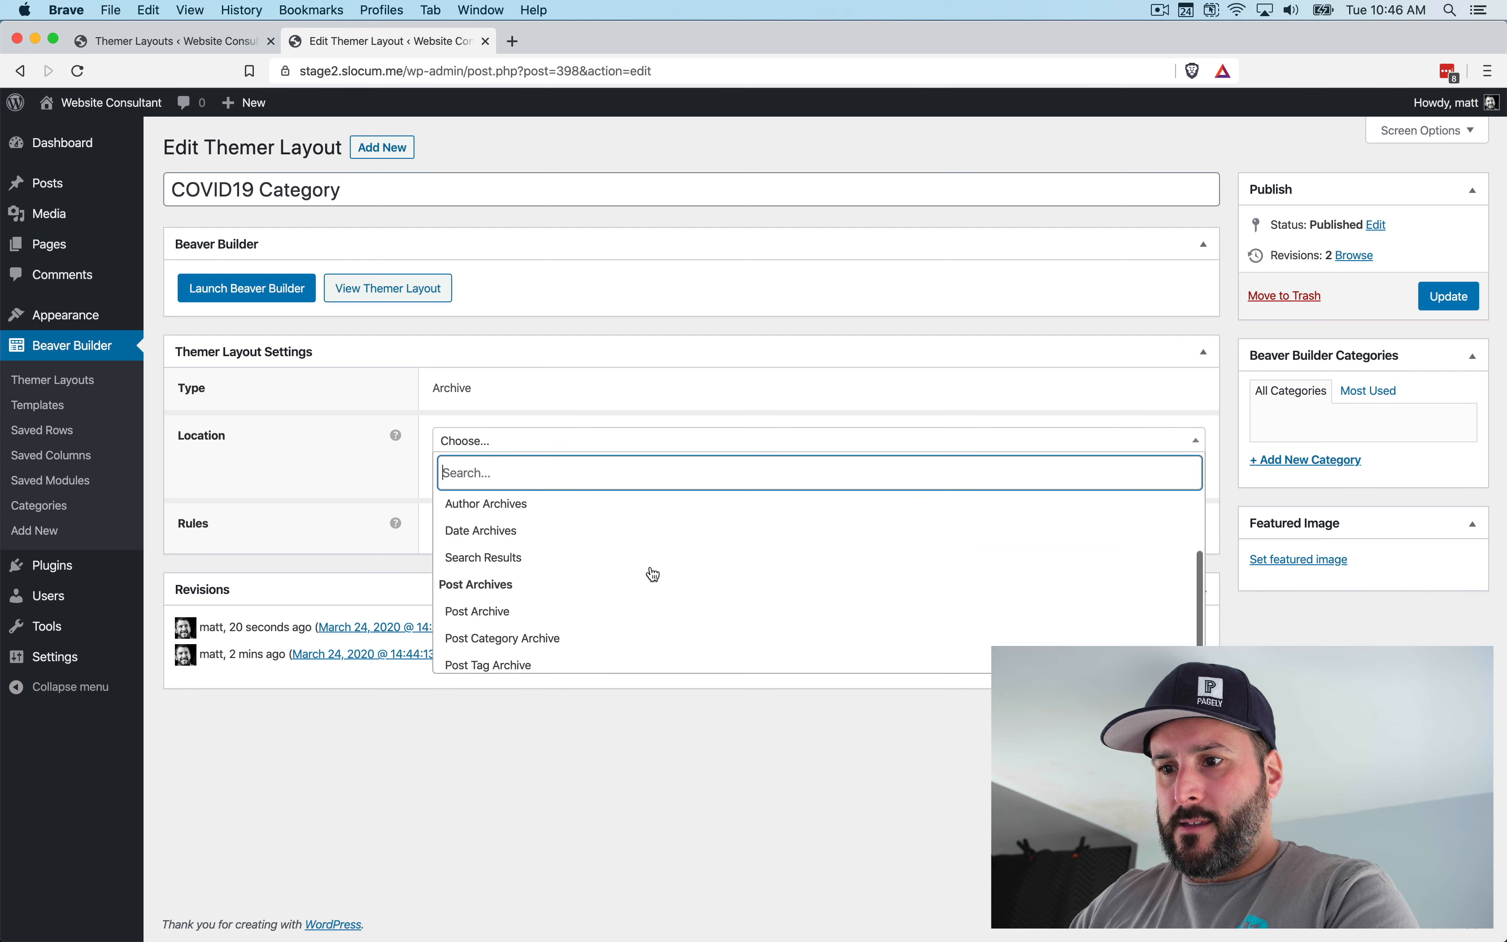
{"action": "left_click", "coordinate": [621, 633]}
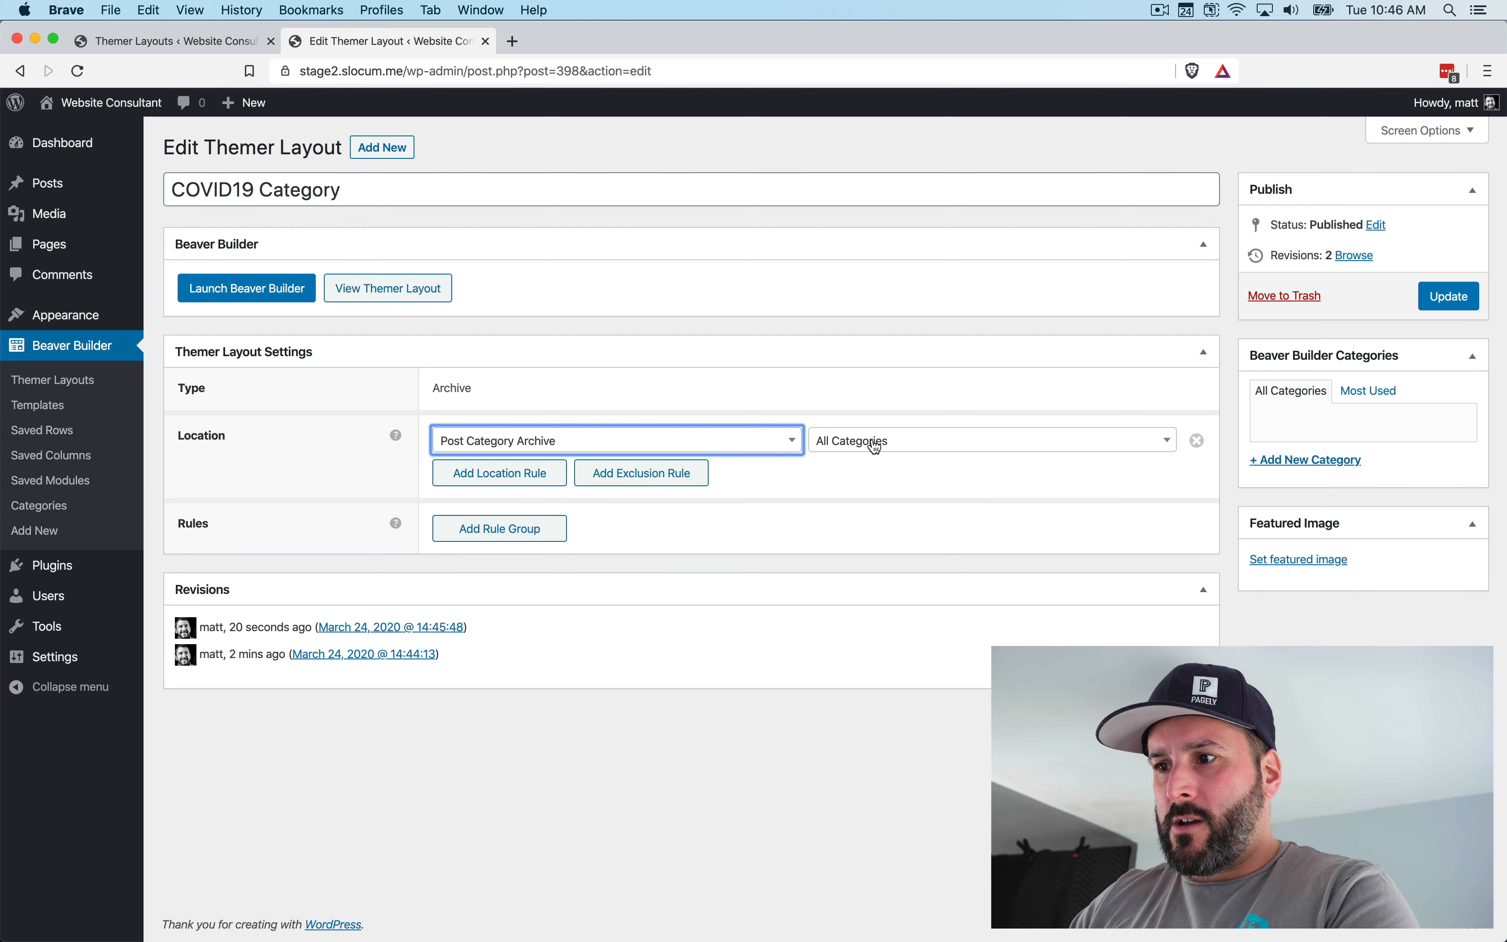
{"action": "left_click", "coordinate": [876, 447]}
{"action": "left_click", "coordinate": [859, 533]}
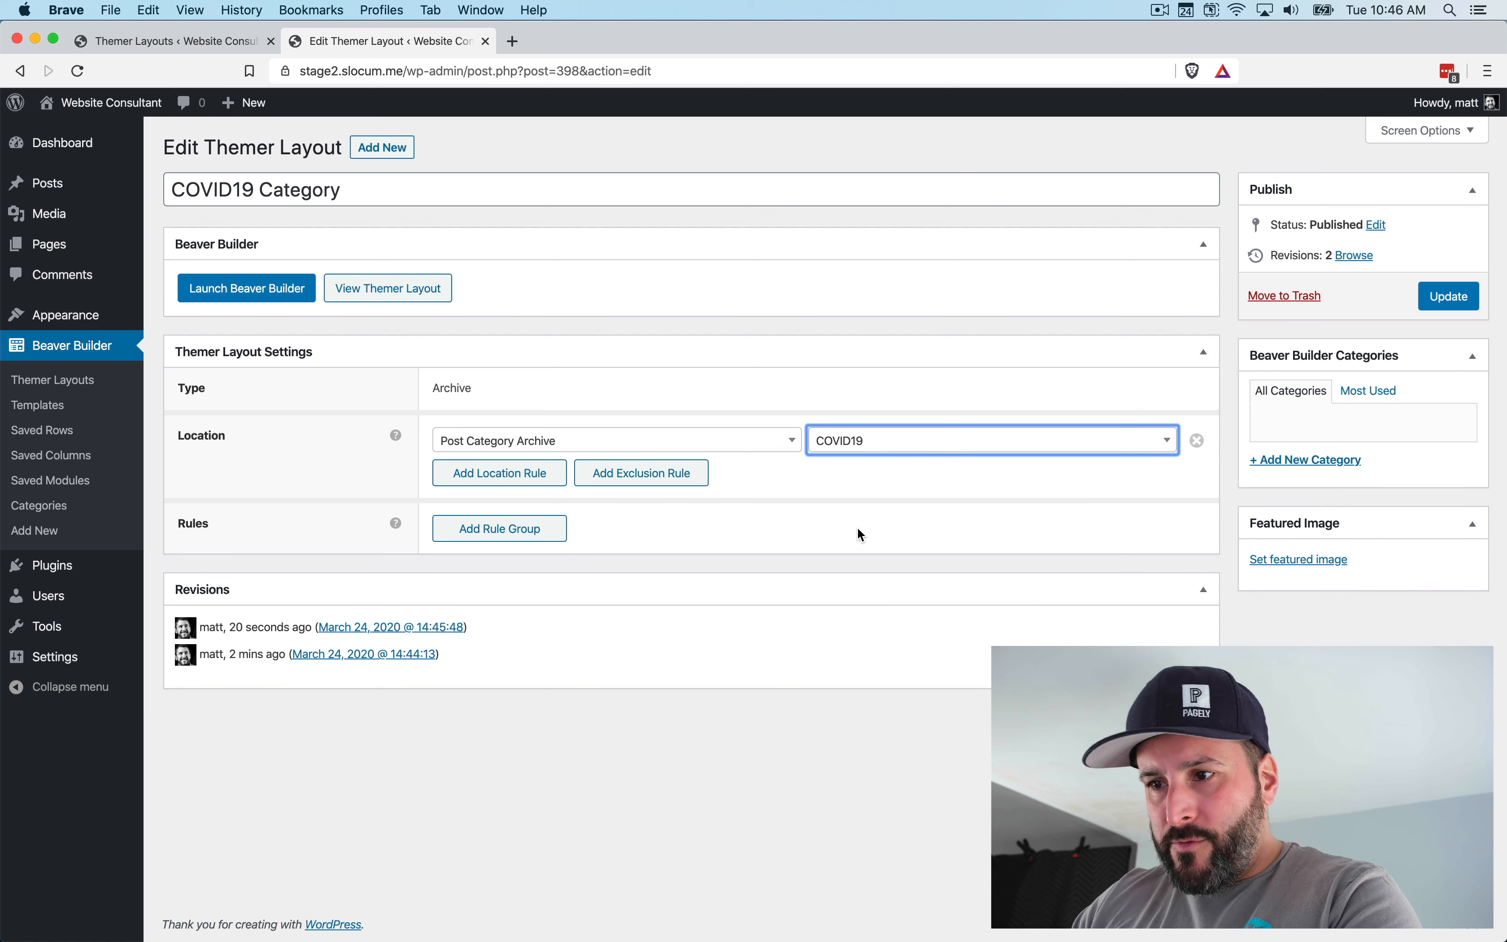
{"action": "left_click", "coordinate": [1452, 293]}
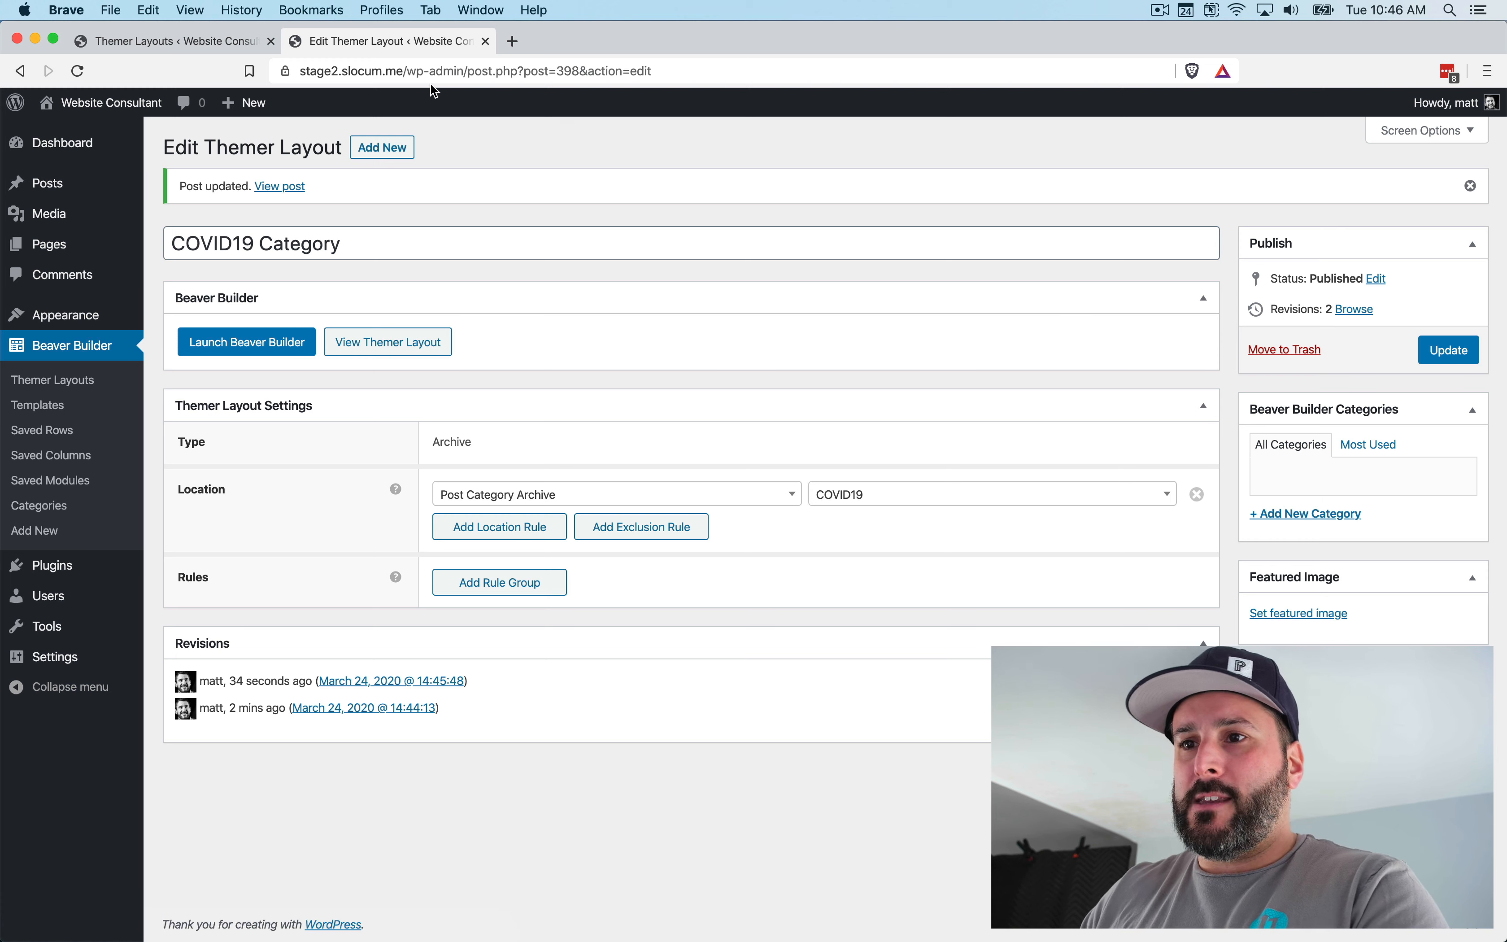
Visit the live site, follow the COVID19 updates link, and look over the category archive page
{"action": "left_click", "coordinate": [130, 103]}
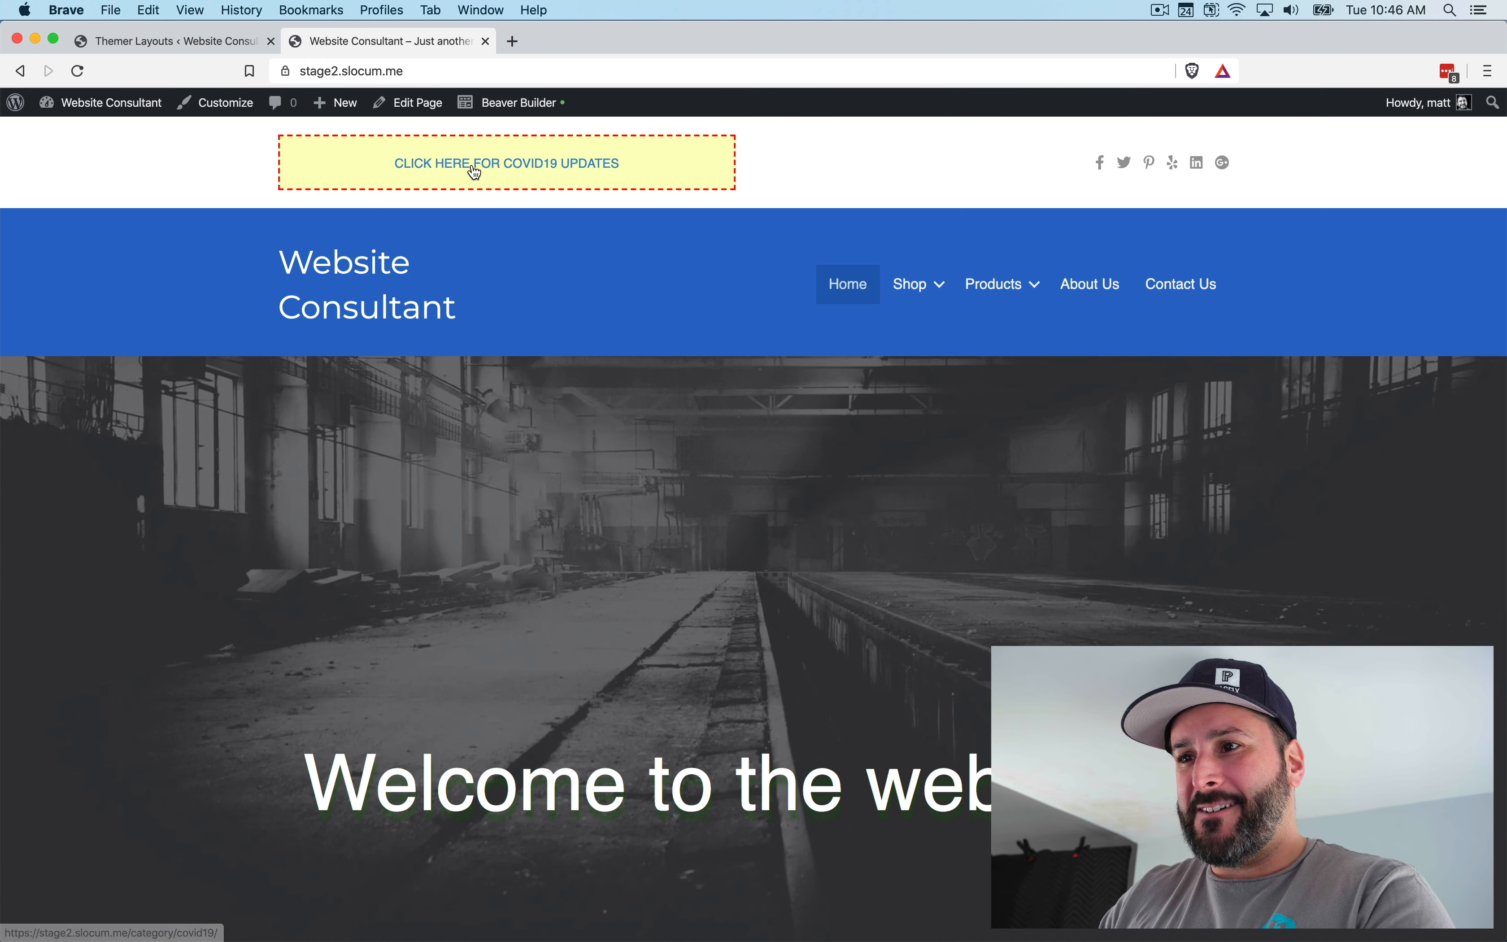
{"action": "left_click", "coordinate": [476, 173]}
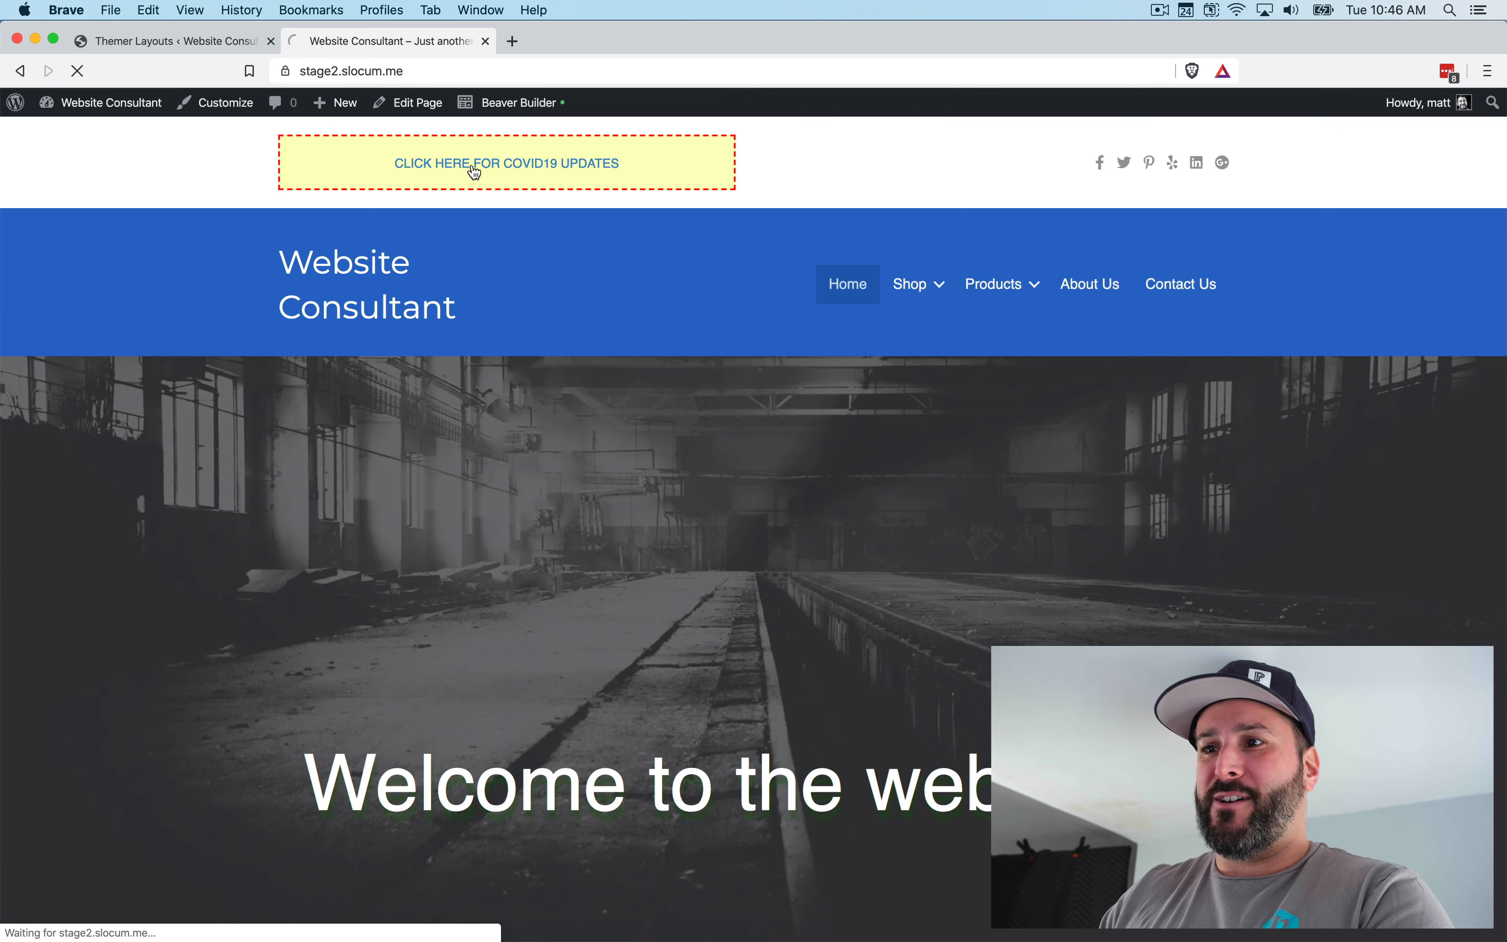
{"action": "scroll", "coordinate": [680, 407], "scroll_direction": "down", "scroll_amount": 3}
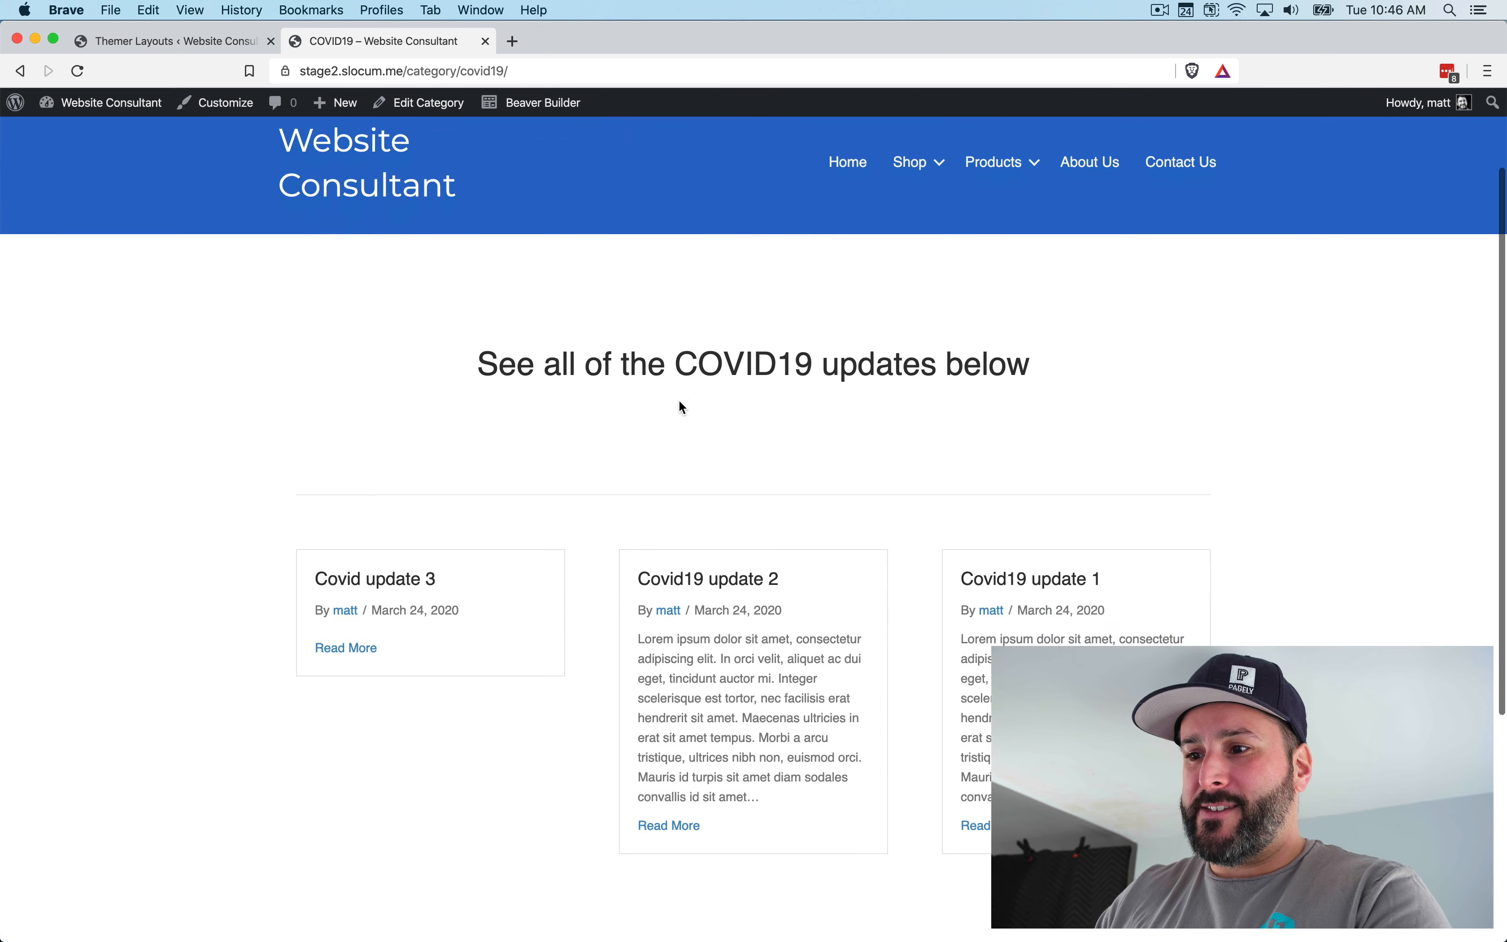
{"action": "scroll", "coordinate": [680, 402], "scroll_direction": "up", "scroll_amount": 1}
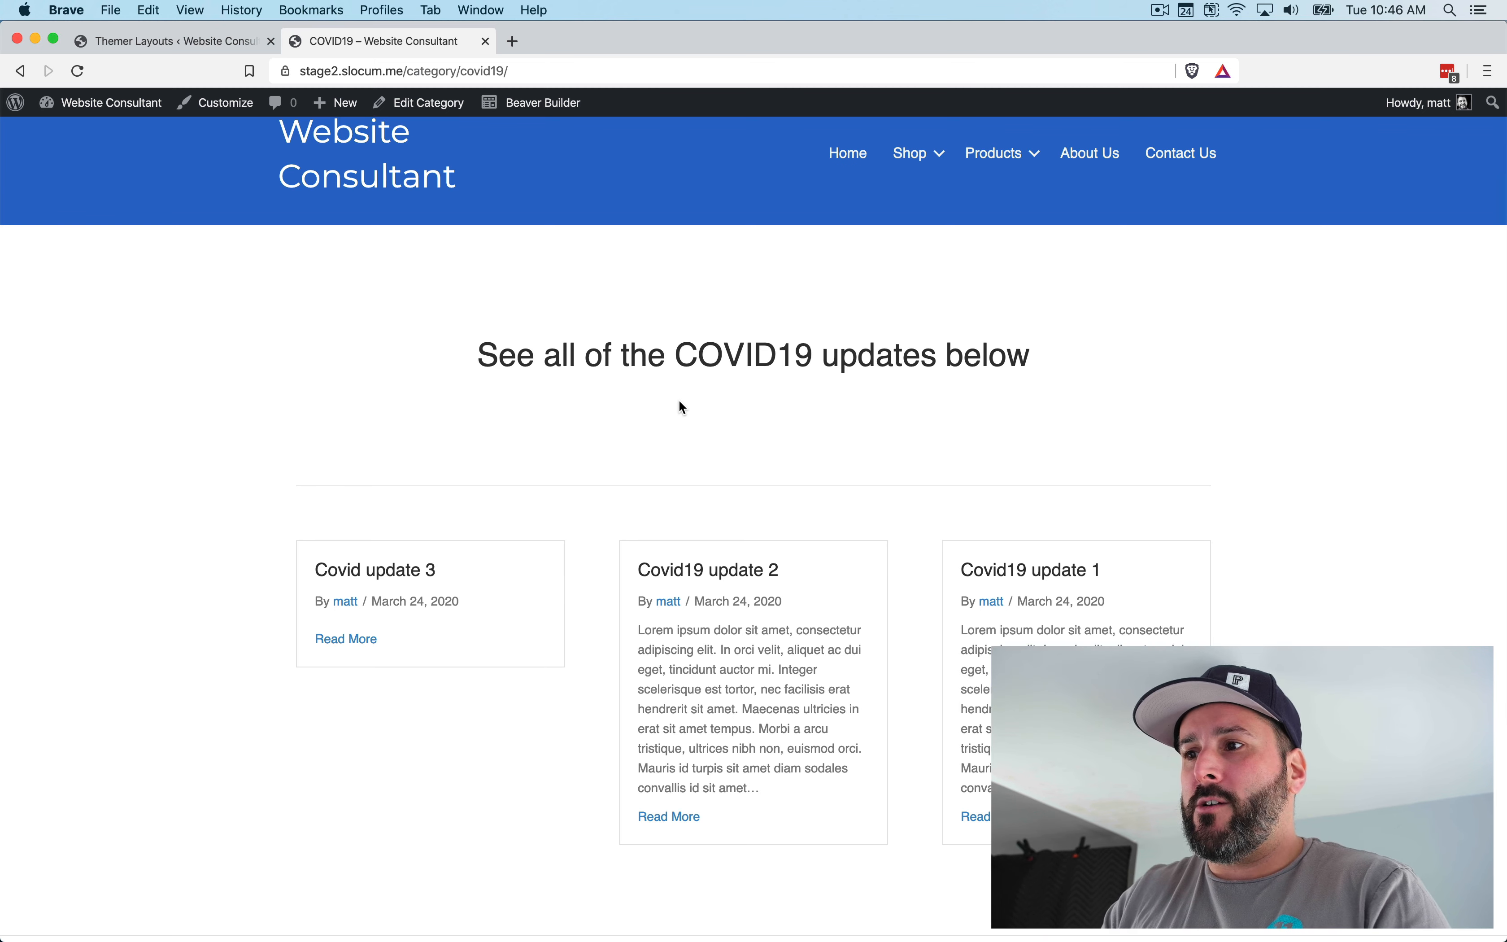
{"action": "scroll", "coordinate": [680, 403], "scroll_direction": "up", "scroll_amount": 4}
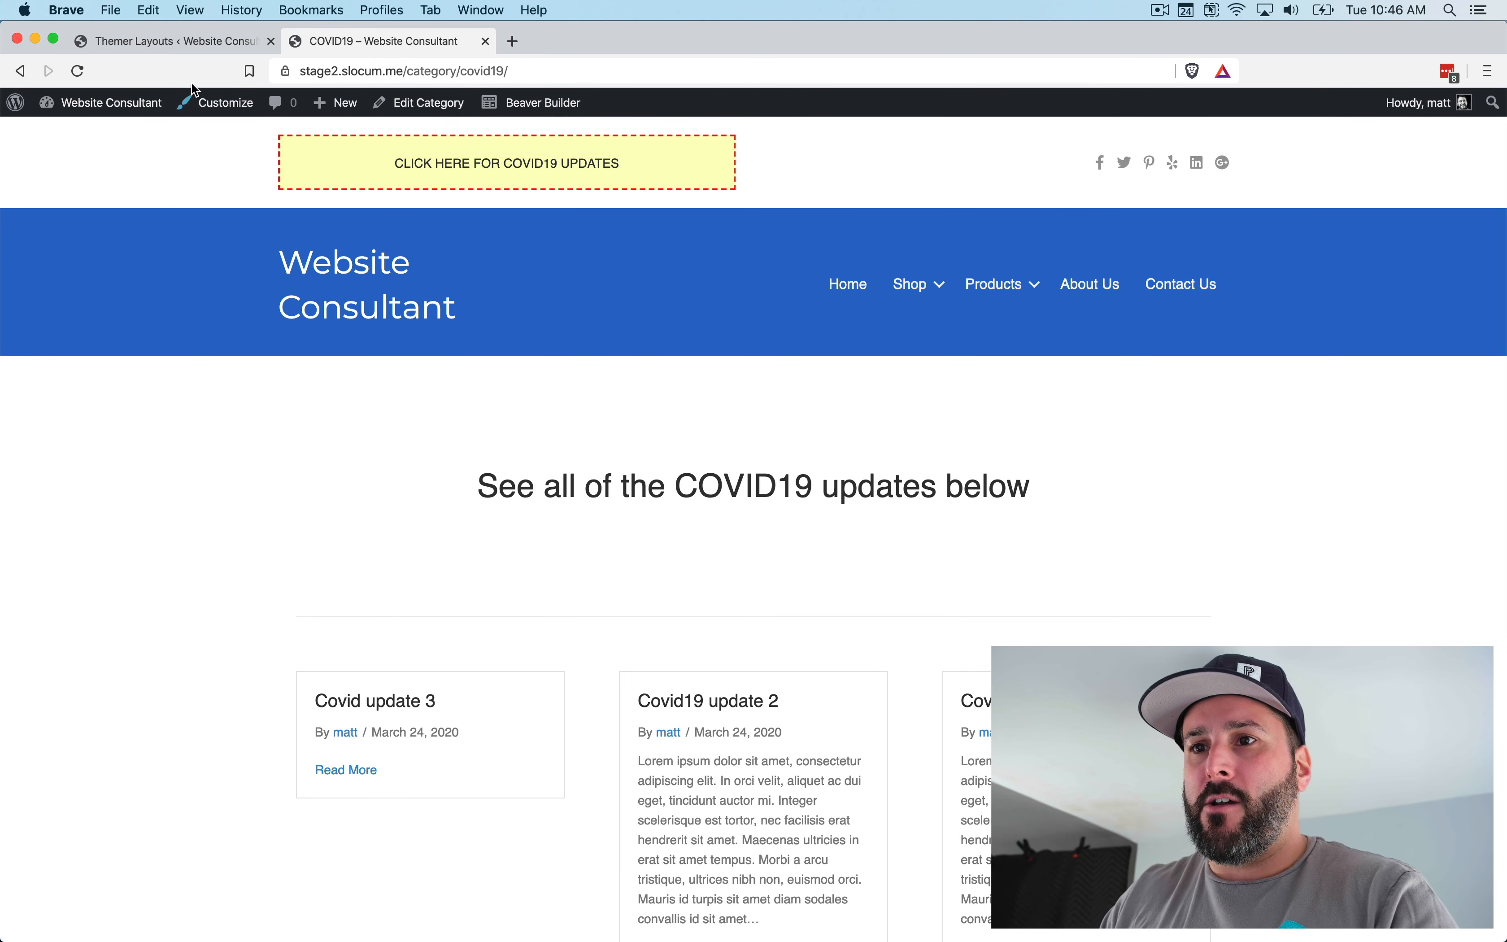
In the Themer Layouts list, switch the published header from Header w/ COVID19 Updates to Main header and visit the site
{"action": "mouse_move", "coordinate": [99, 105]}
{"action": "left_click", "coordinate": [92, 134]}
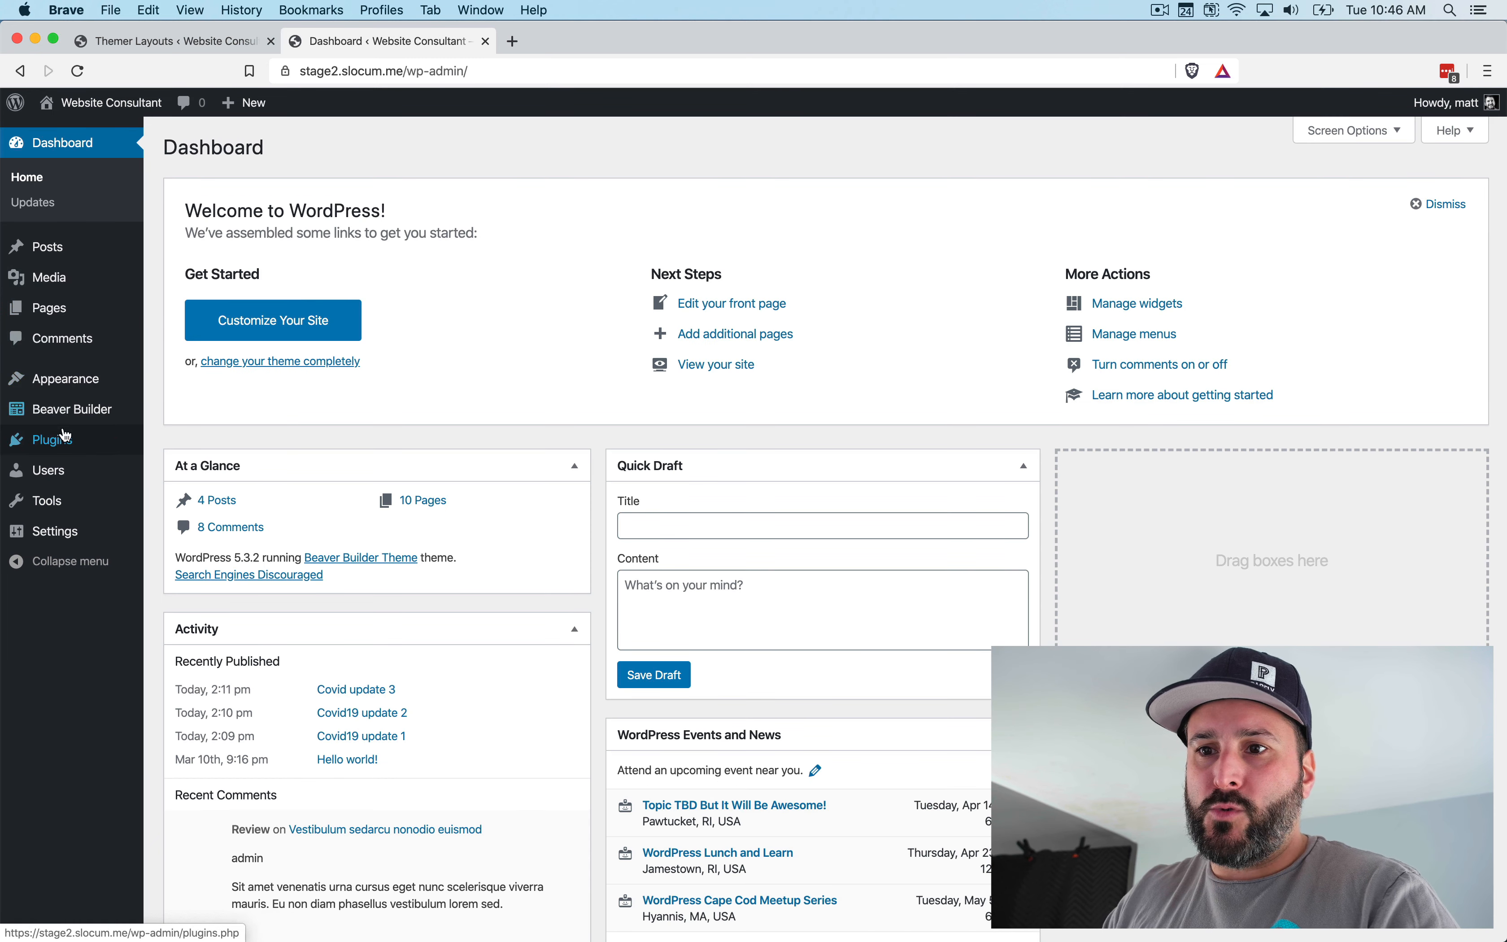
{"action": "mouse_move", "coordinate": [79, 408]}
{"action": "left_click", "coordinate": [155, 412]}
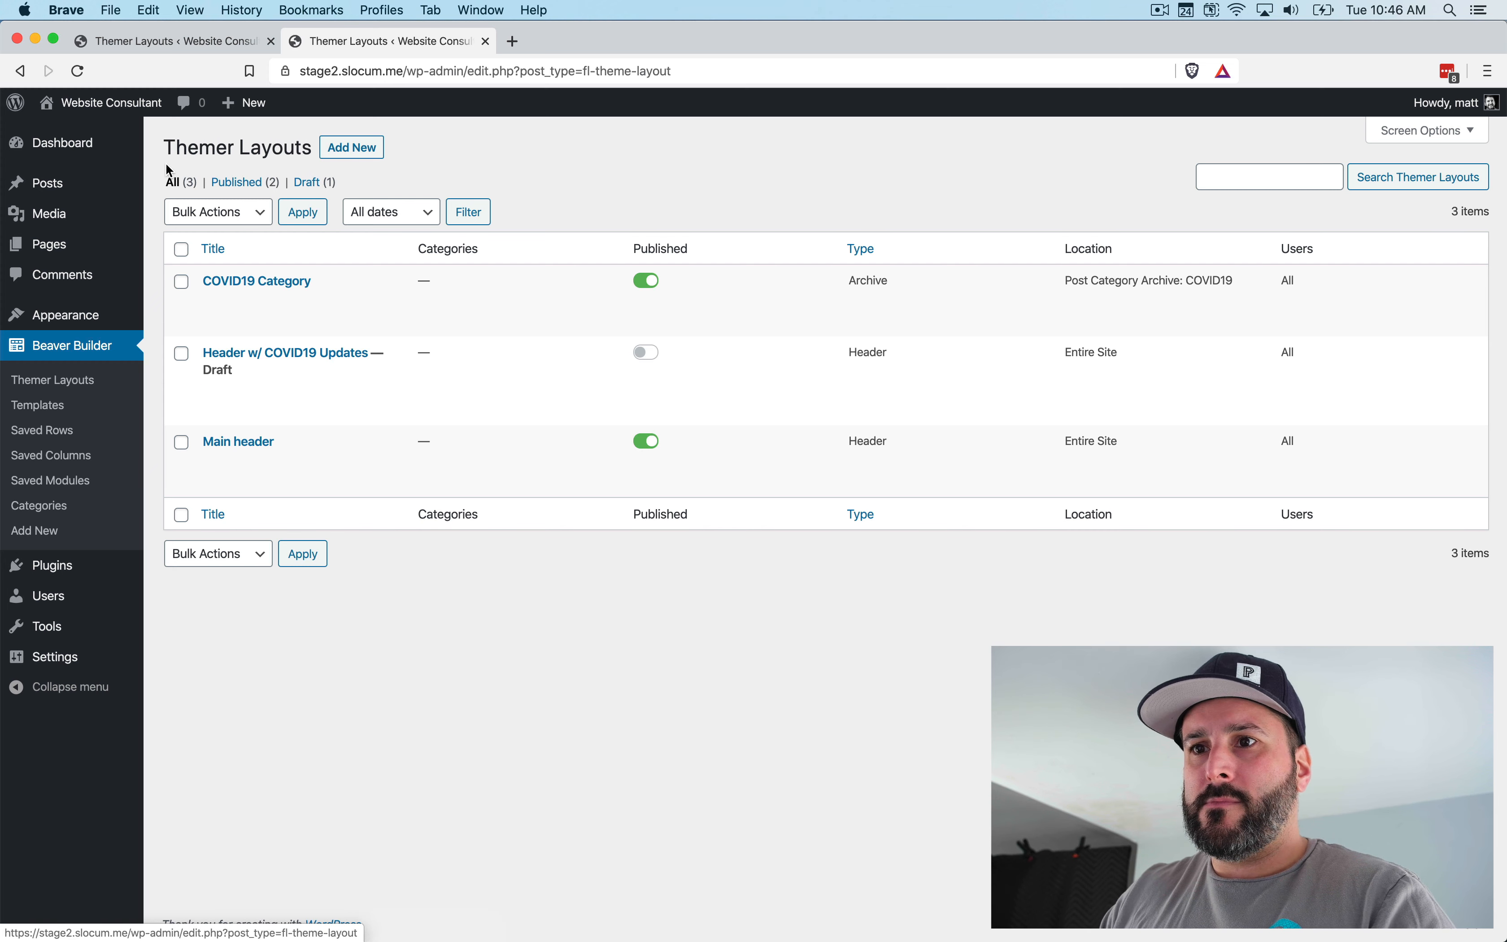
{"action": "left_click", "coordinate": [93, 132]}
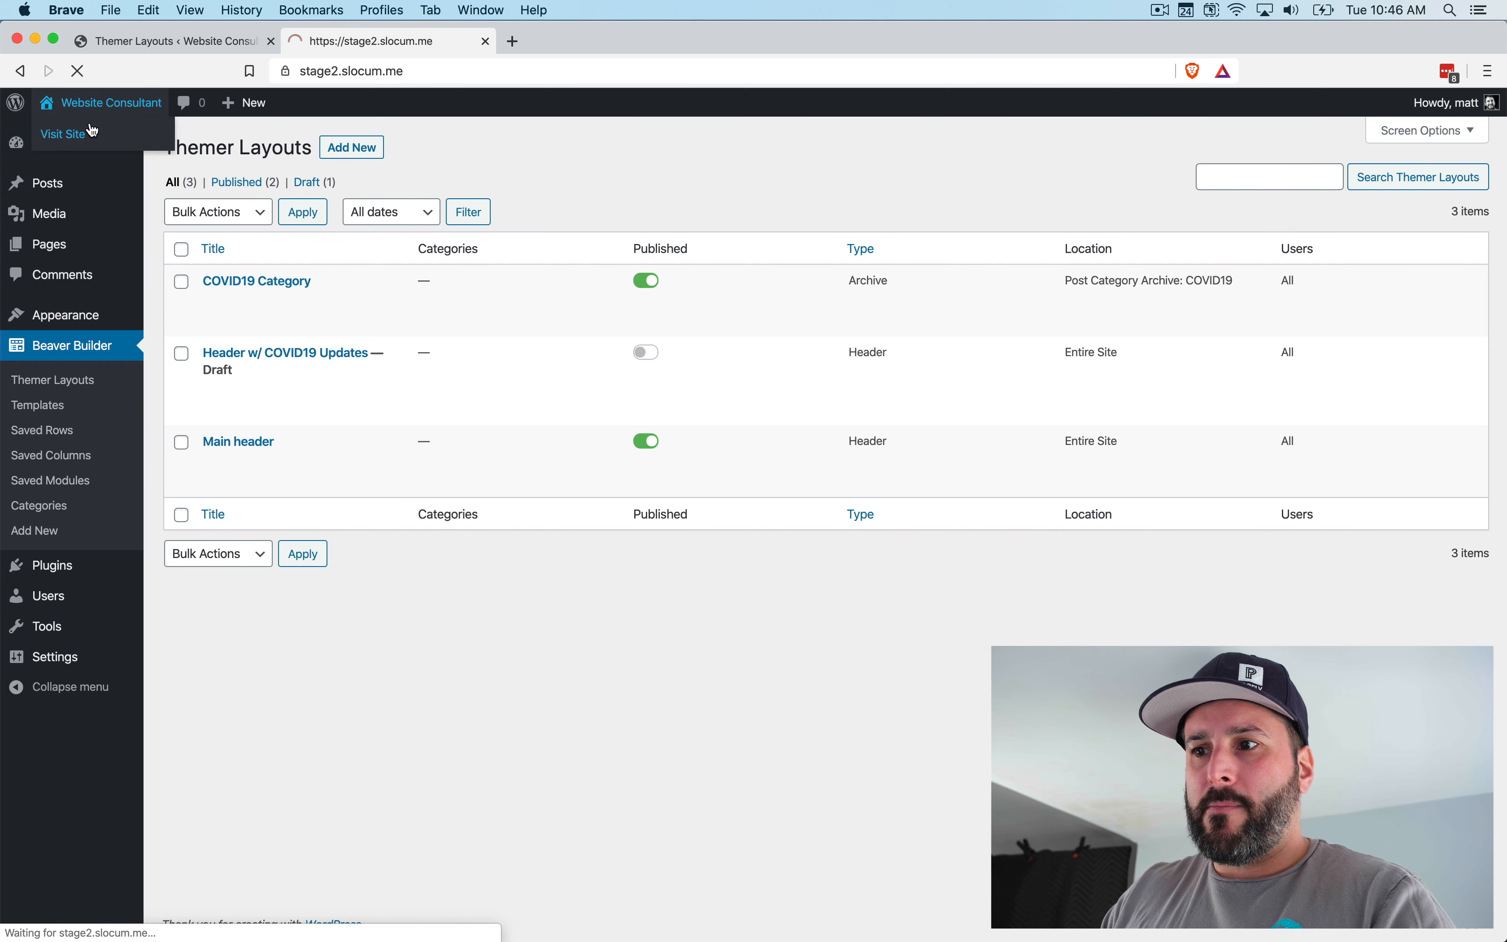